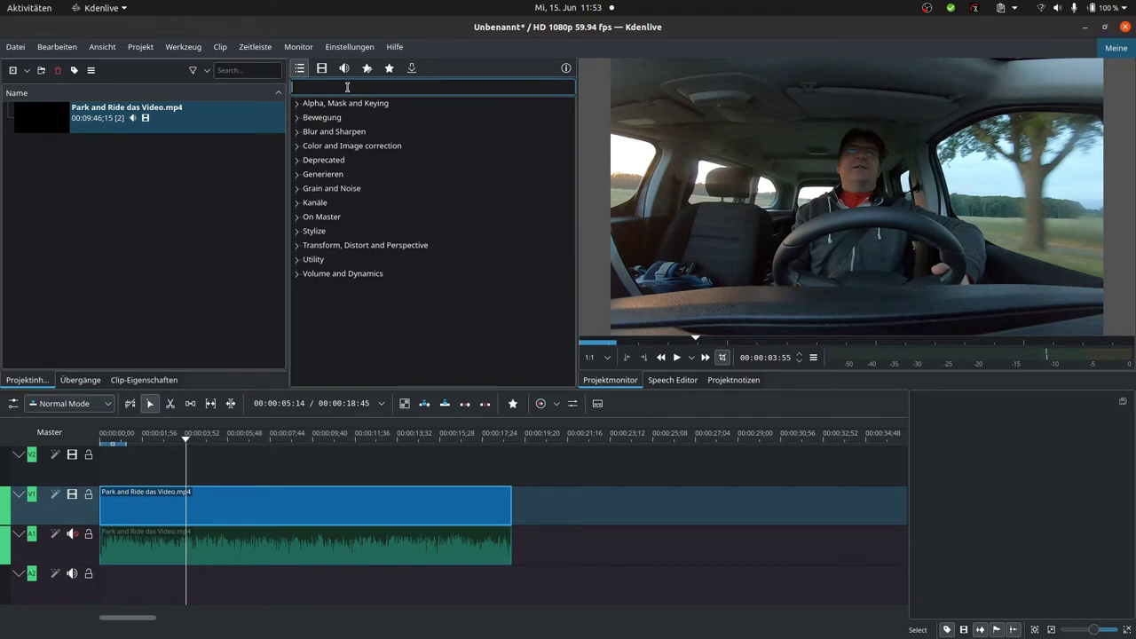
Try the Pixelize effect on the Park and Ride das Video.mp4 clip on track V1, and remove it again.
text(pic)
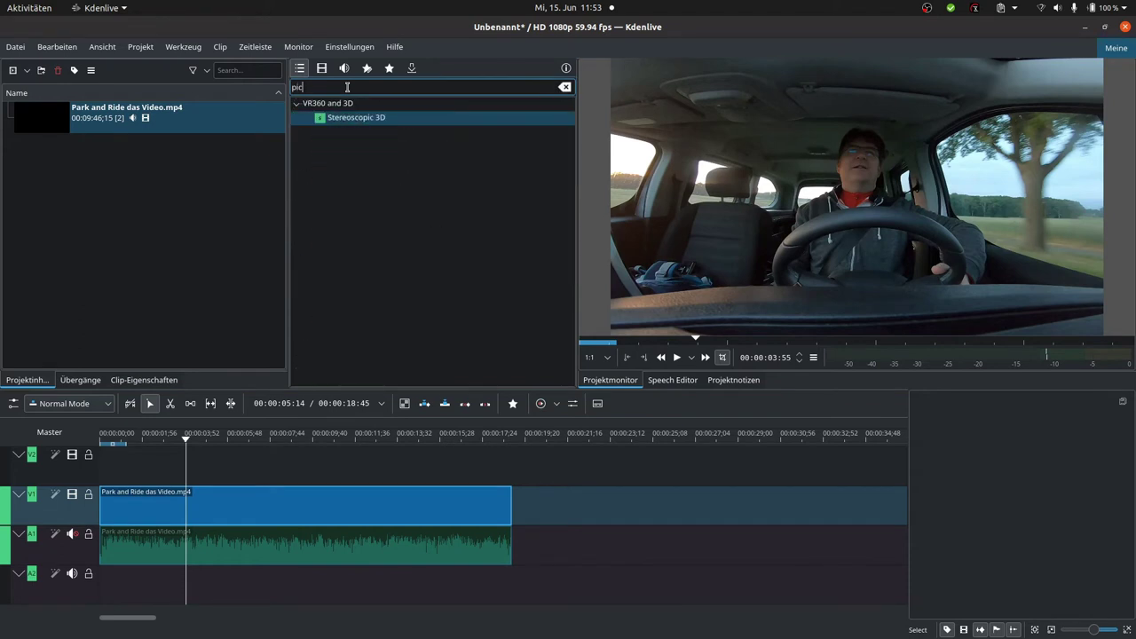
key(BackSpace)
text(x)
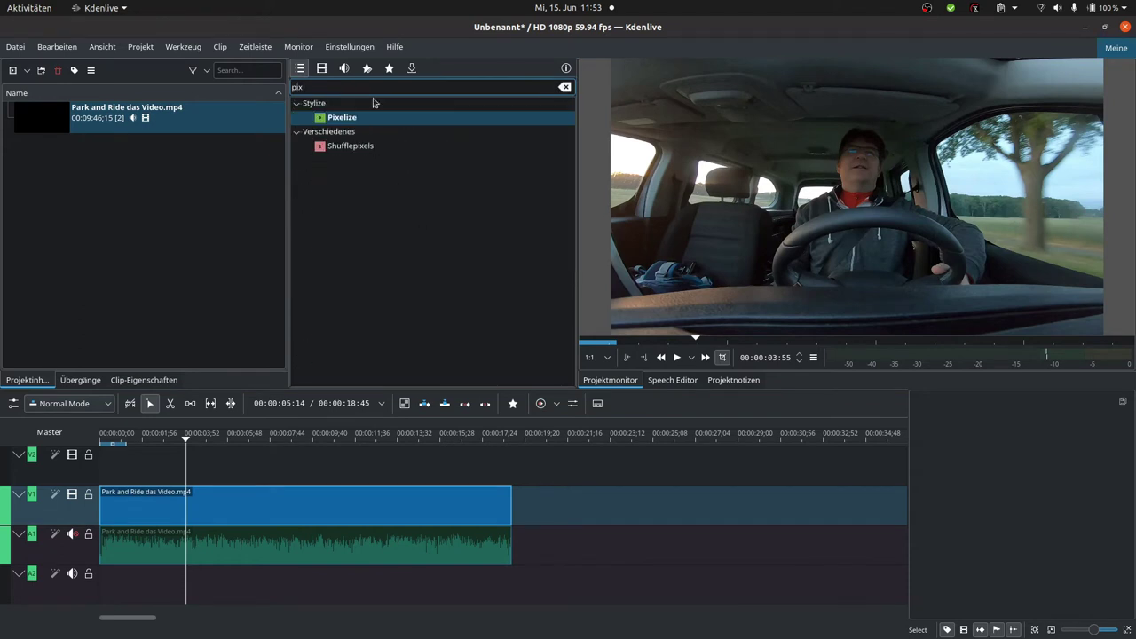
click(364, 119)
drag(345, 125, 326, 186)
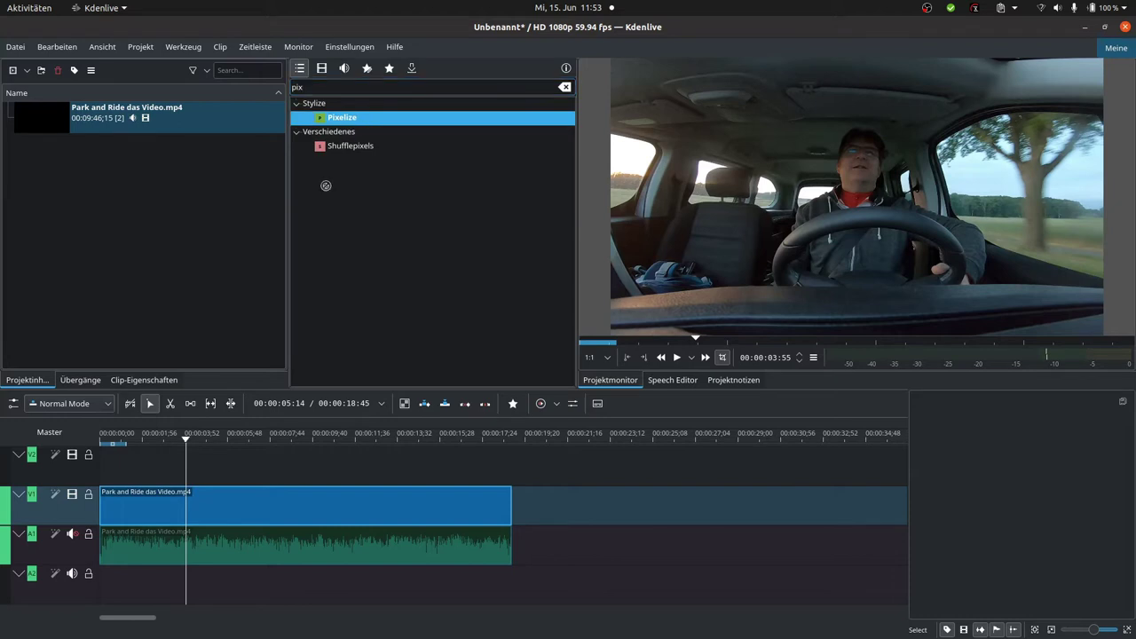
drag(254, 490, 253, 495)
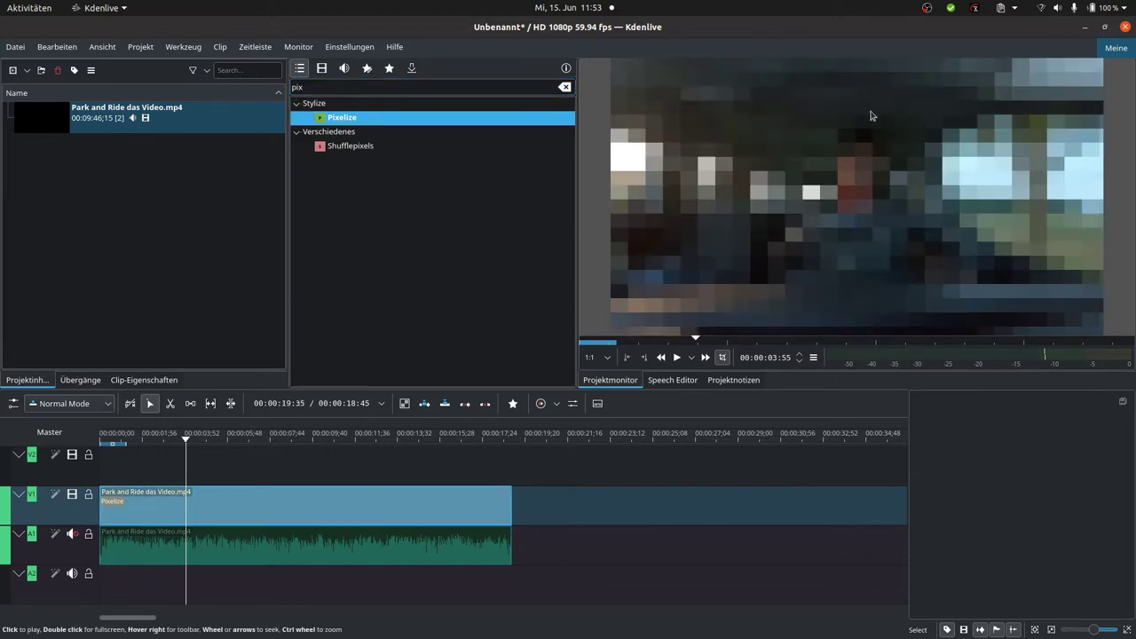
click(426, 514)
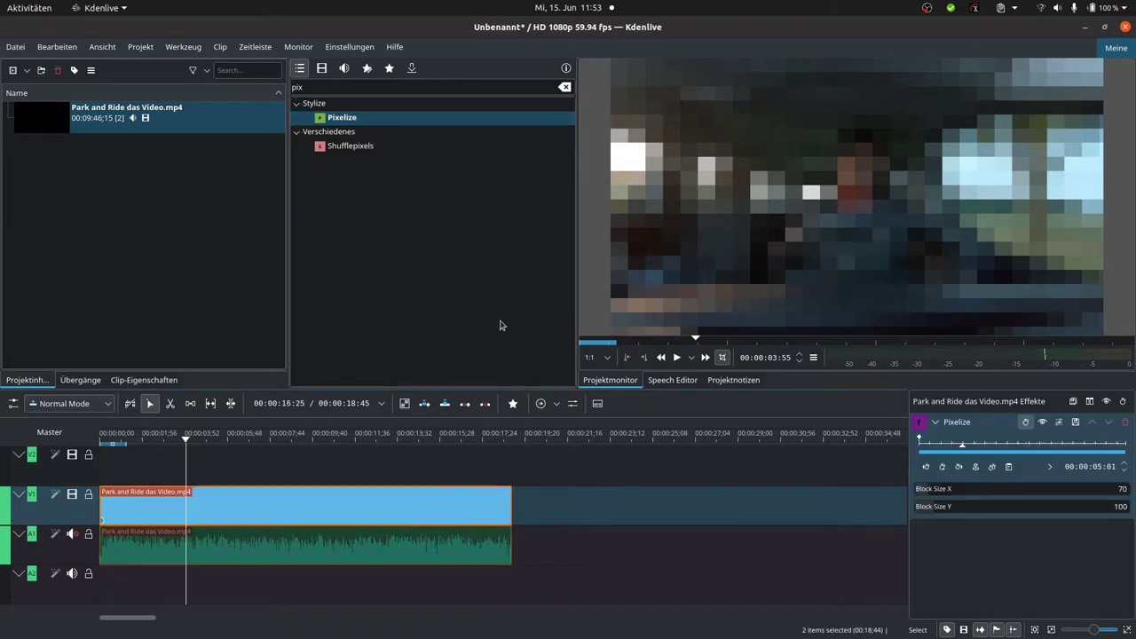
click(1125, 424)
Try the Shufflepixels effect on the video clip on track V1, and remove it again.
click(345, 147)
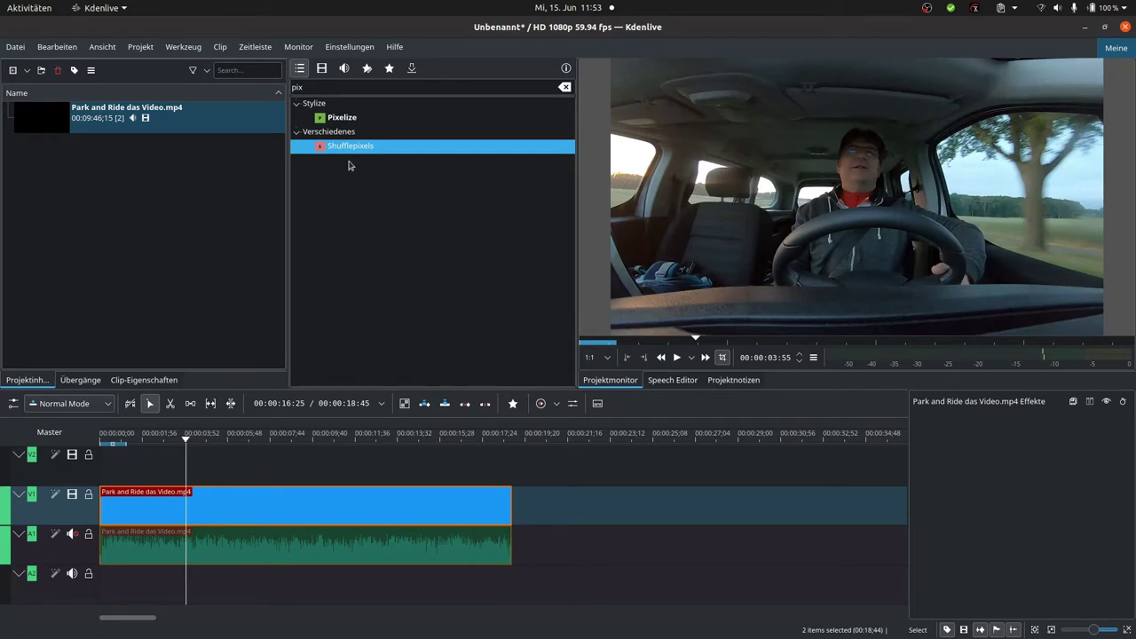
drag(236, 496, 236, 499)
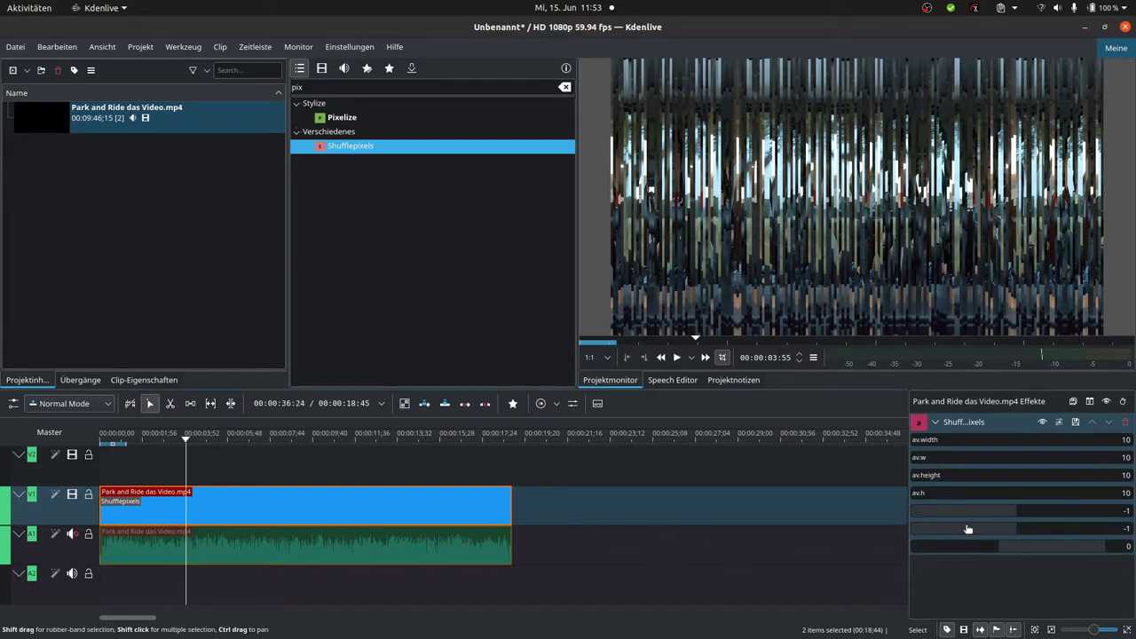
click(1125, 422)
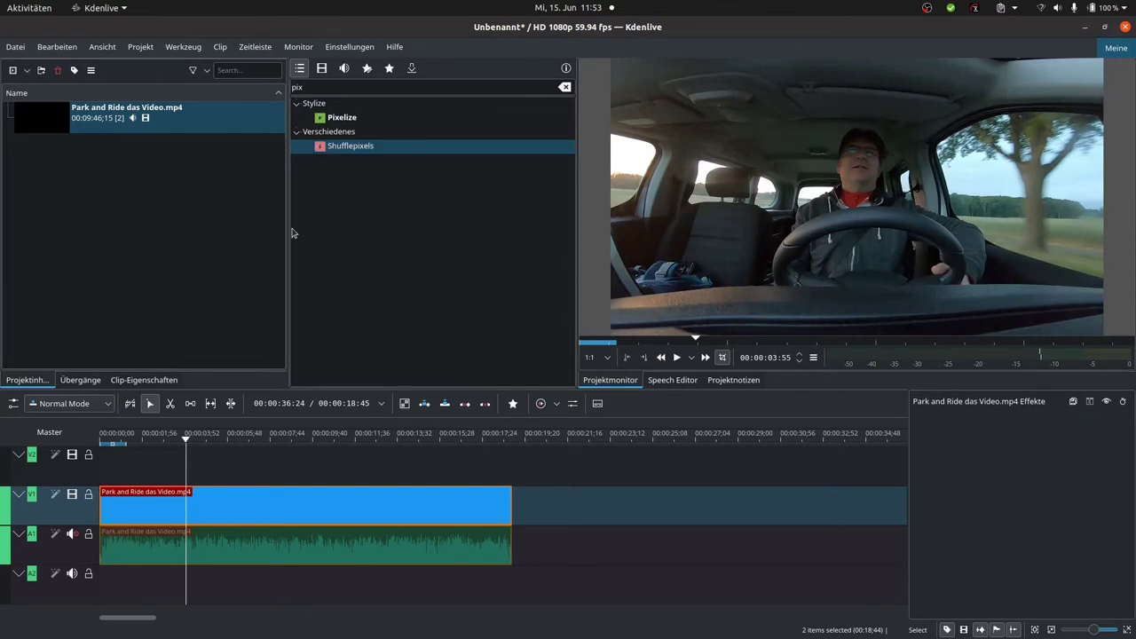
Launch GIMP and create a new black image of 1920 × 1080 px.
mouse_move(18, 347)
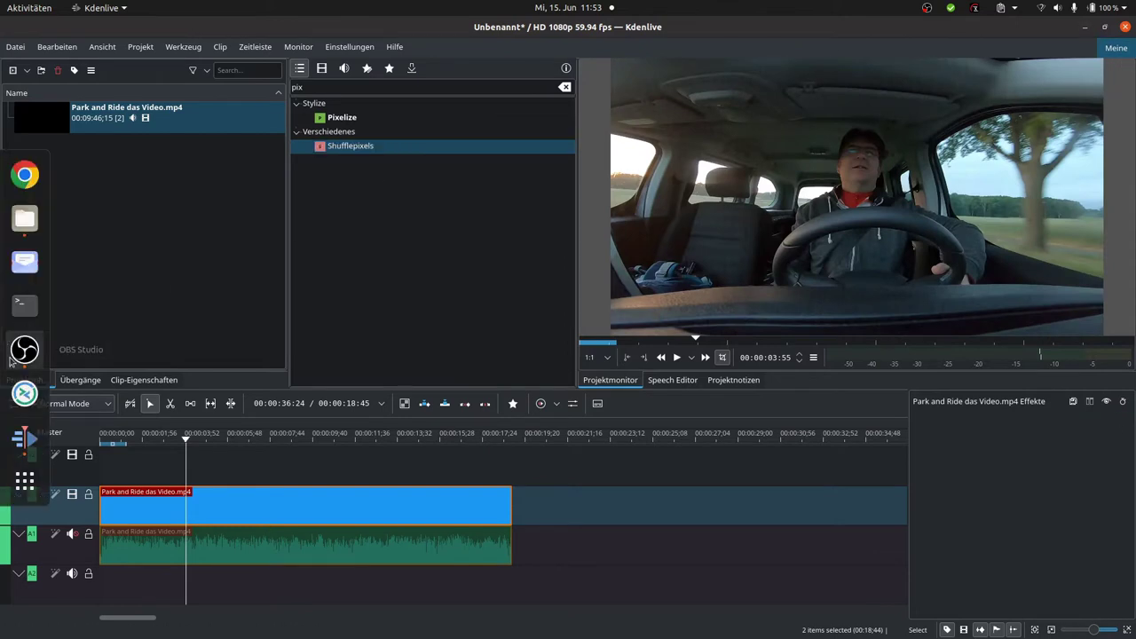
click(18, 474)
text(gimp)
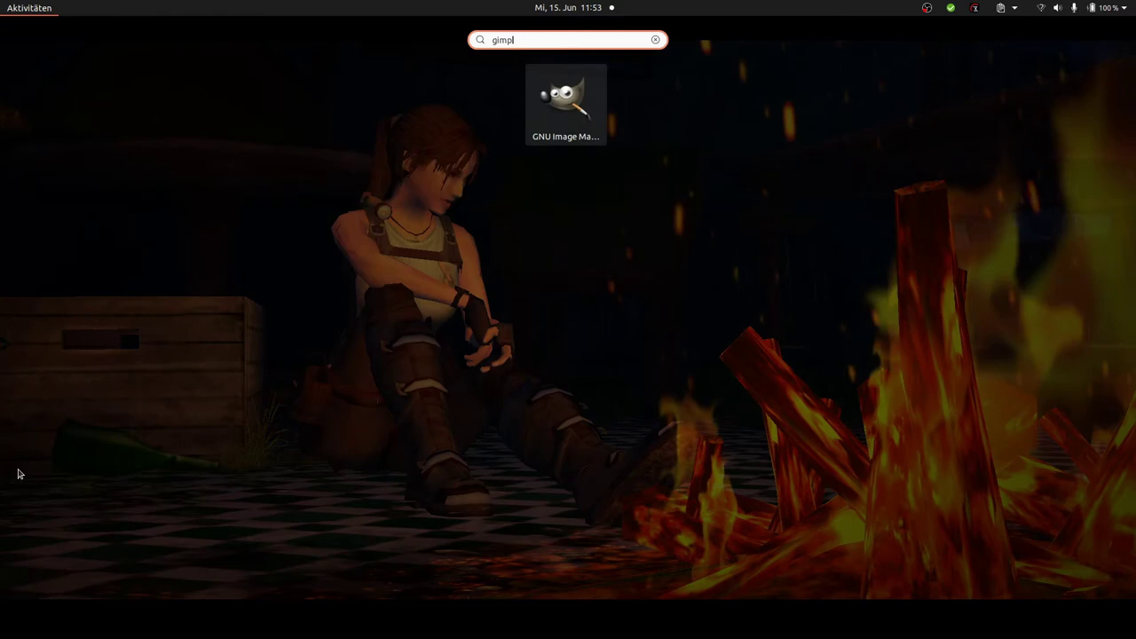
key(Return)
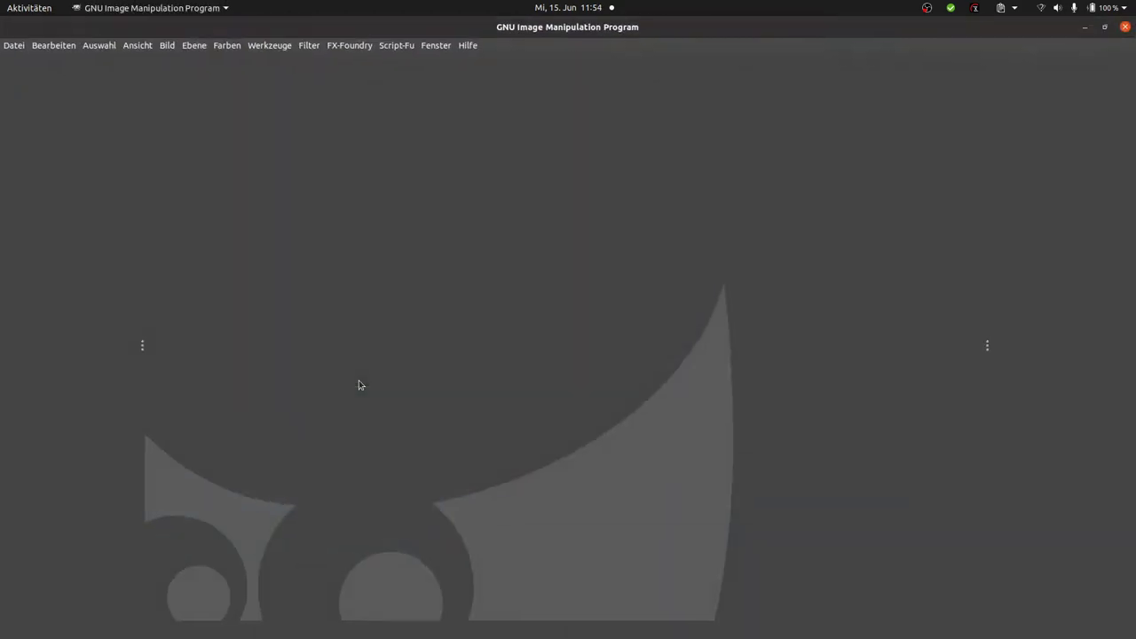
key(alt+d)
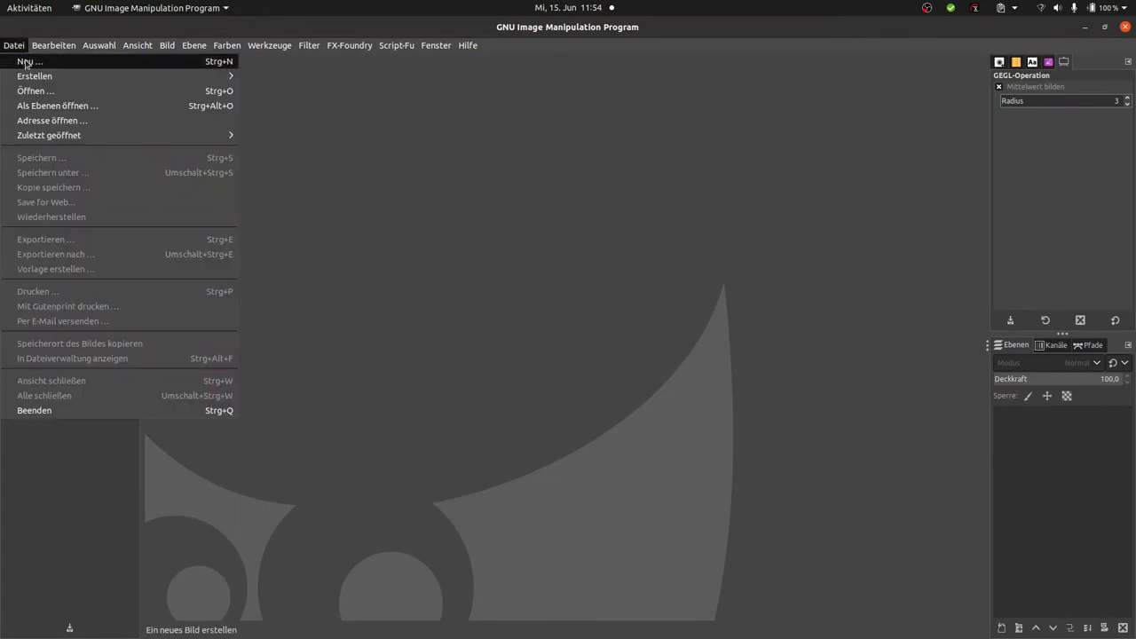
key(Return)
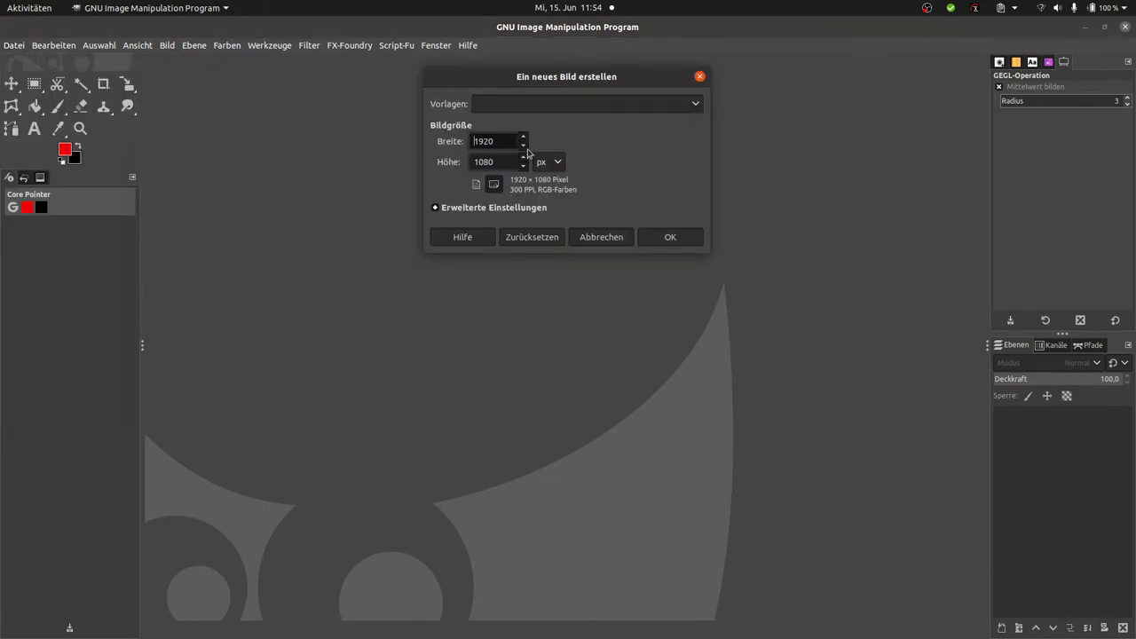
click(661, 236)
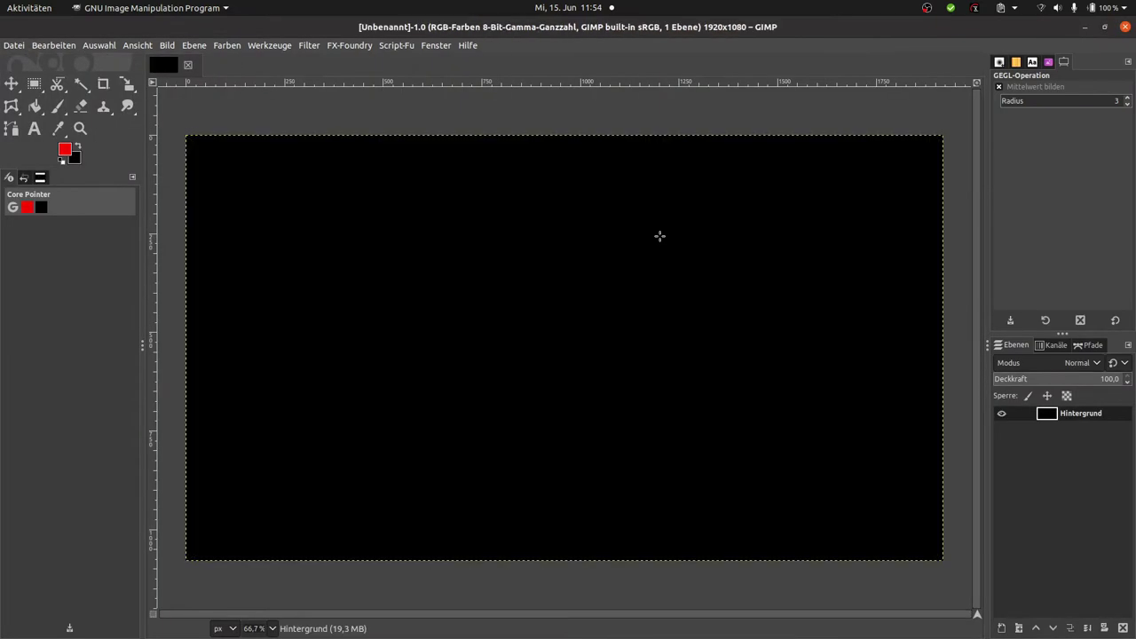
Export the black image as "b lack.png" into the Videos folder.
click(24, 48)
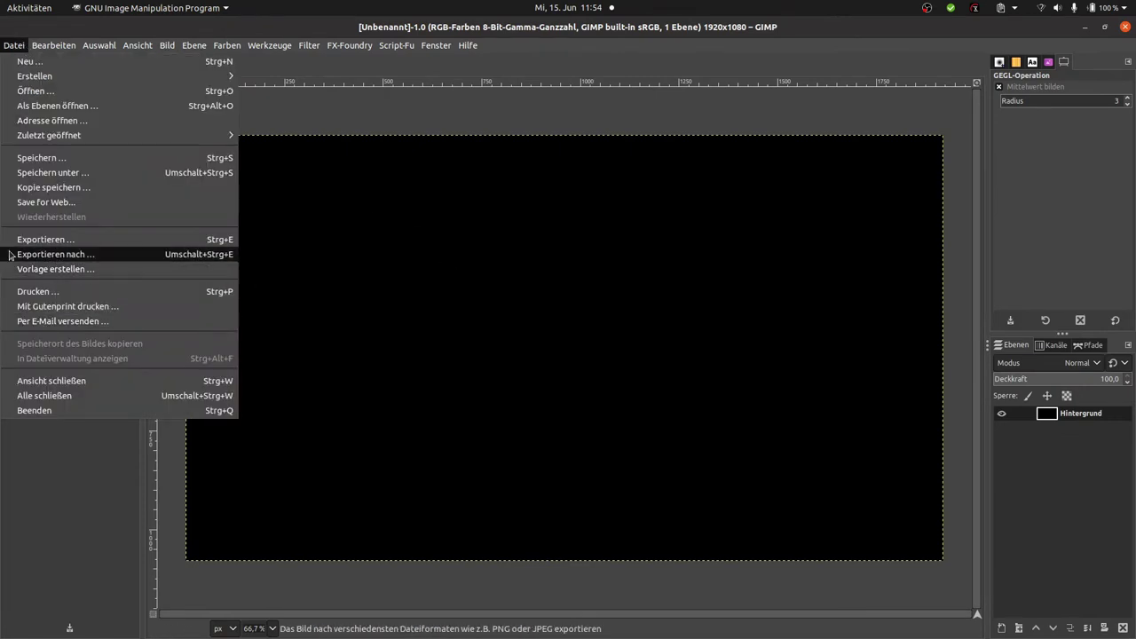
click(55, 254)
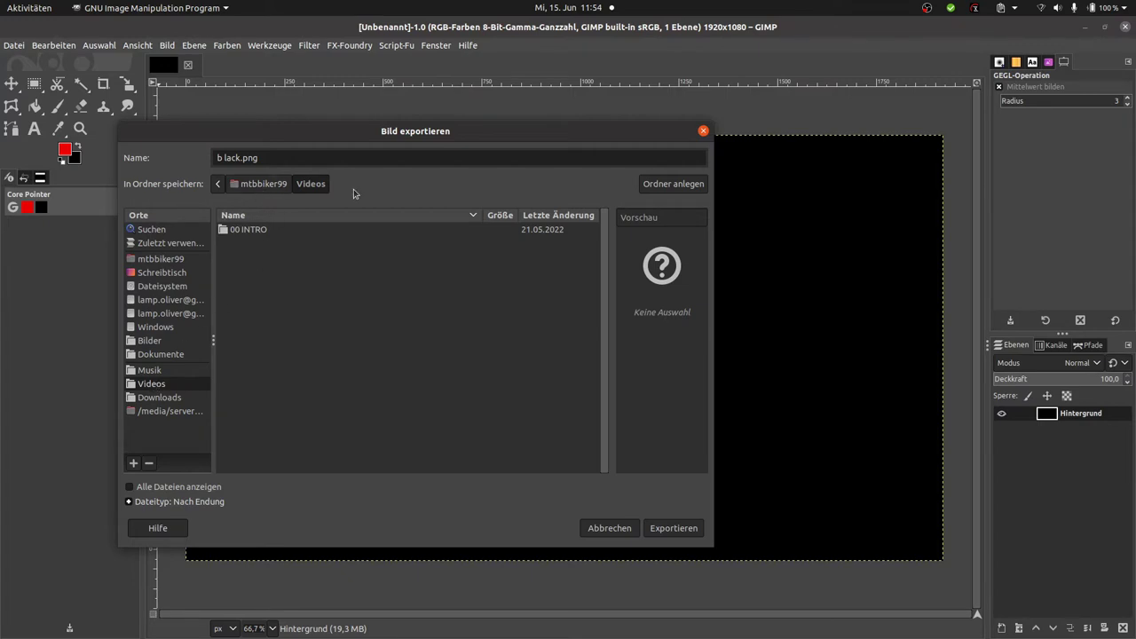
click(661, 530)
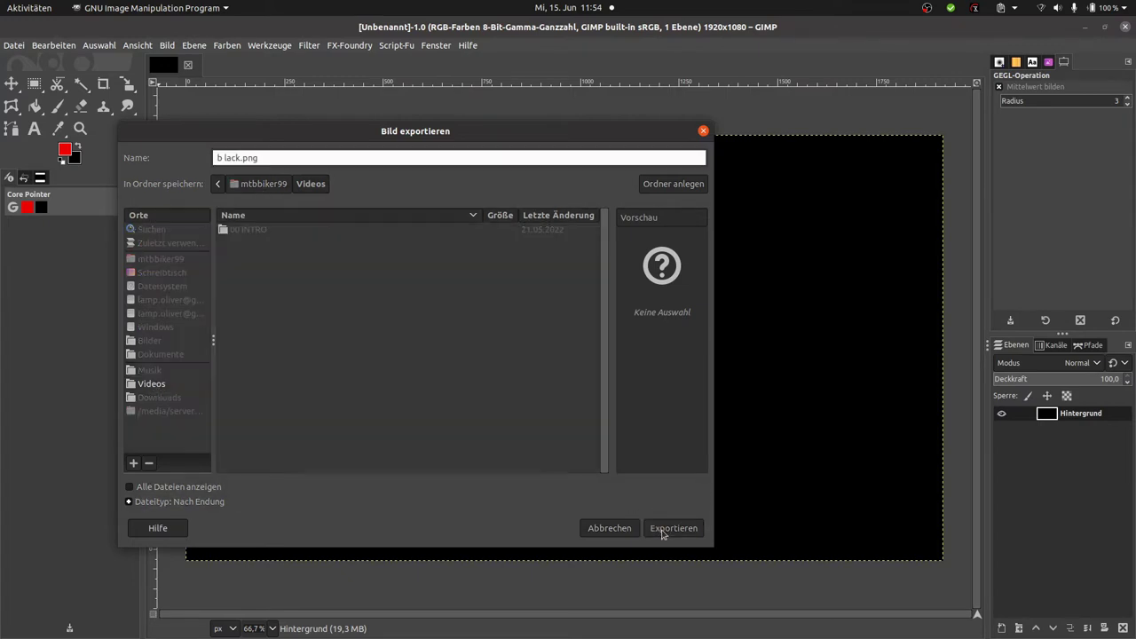
click(516, 454)
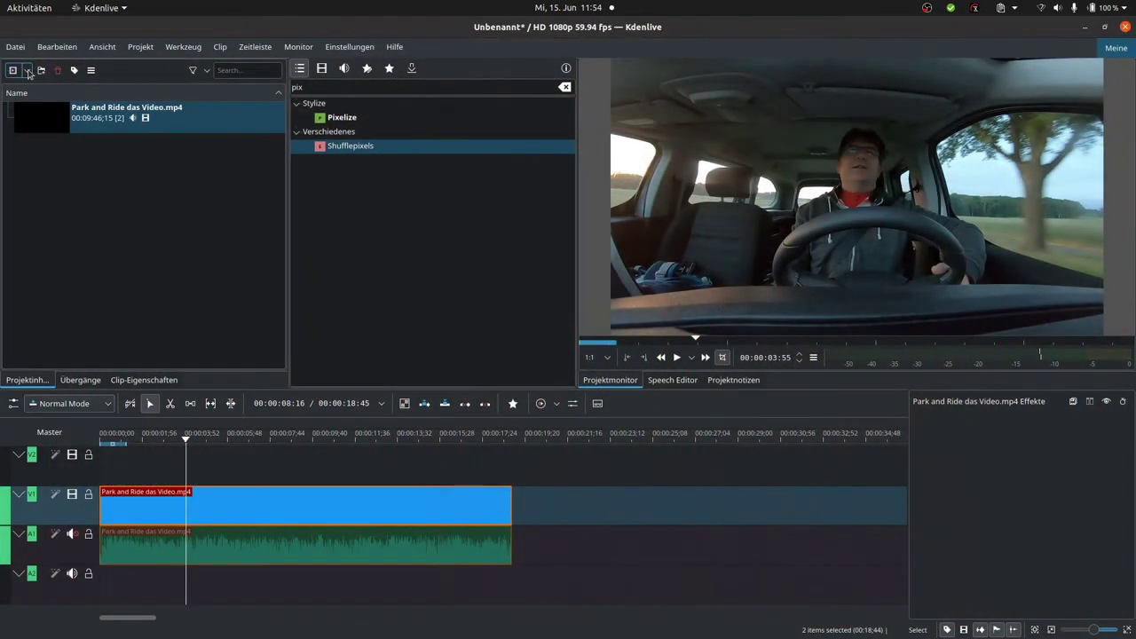
click(27, 71)
click(55, 82)
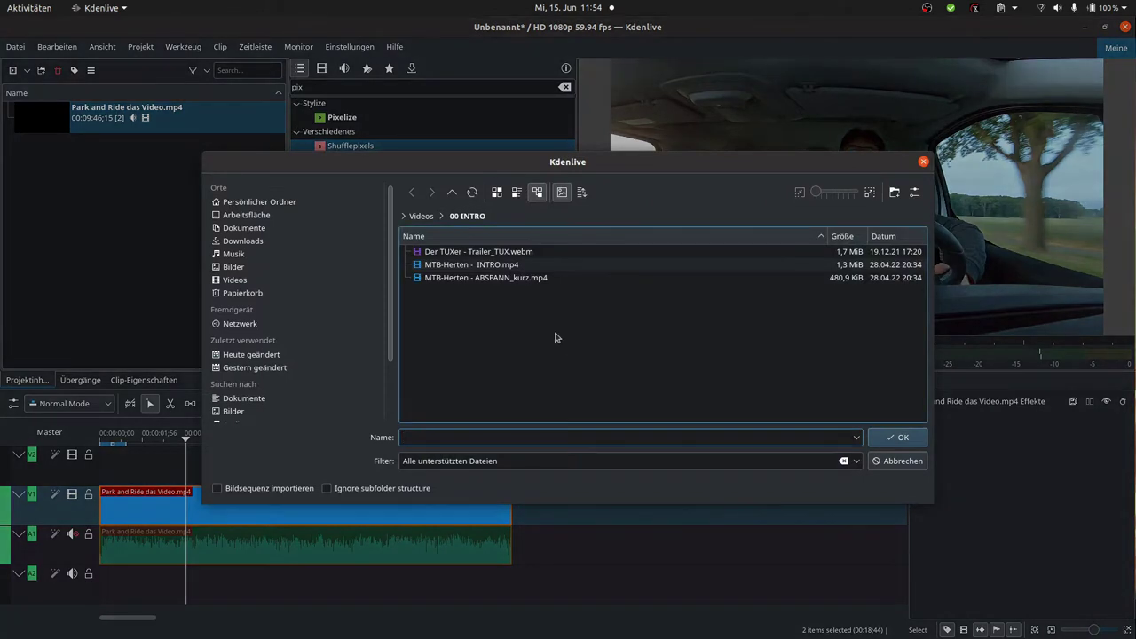
key(alt+Up)
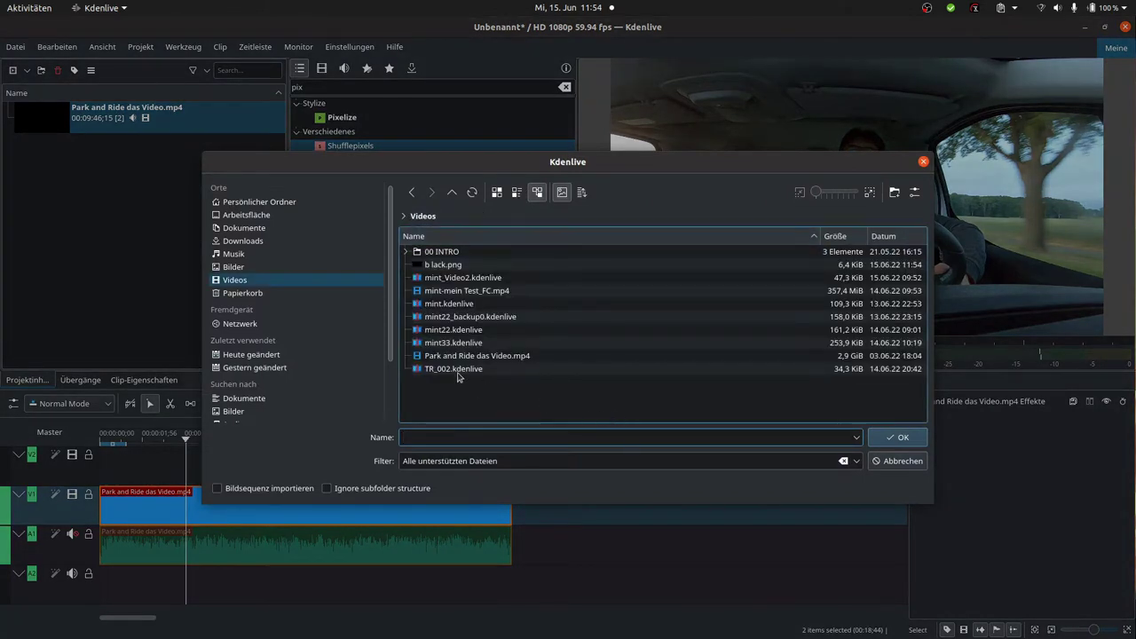
double_click(446, 281)
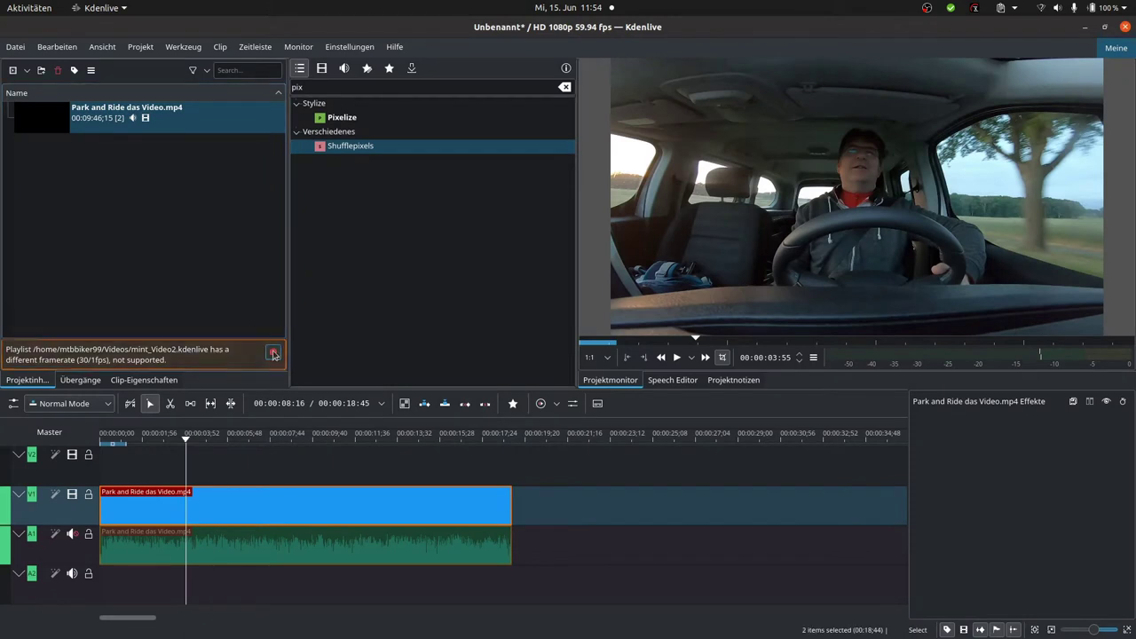
Import b lack.png from the Videos folder and place it on track V2 at the playhead, above the video clip.
click(27, 70)
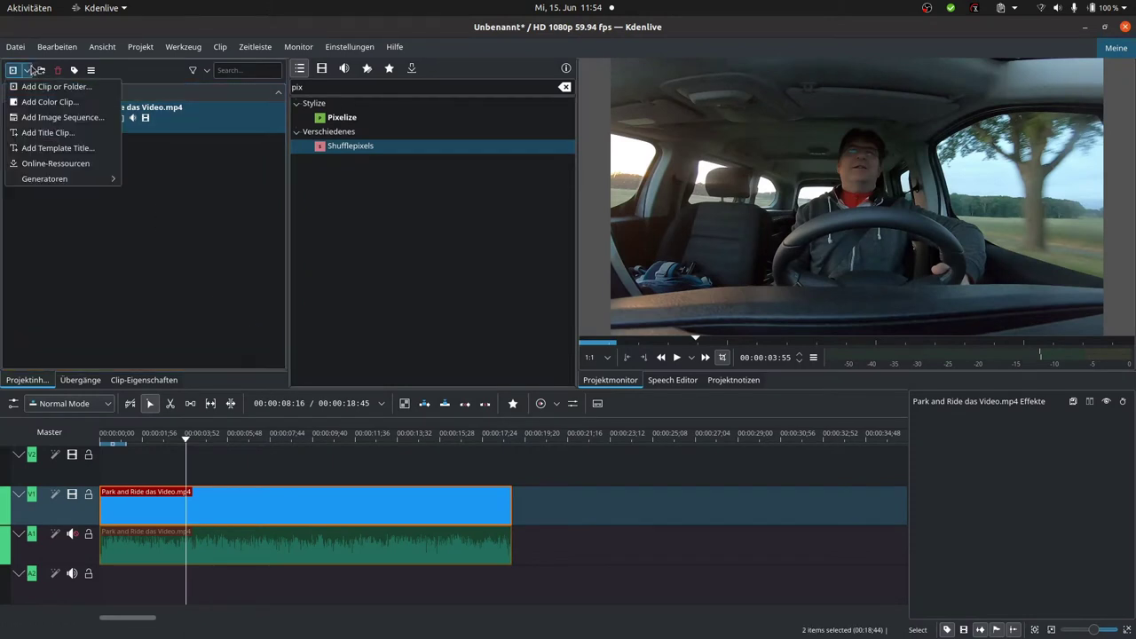
click(38, 88)
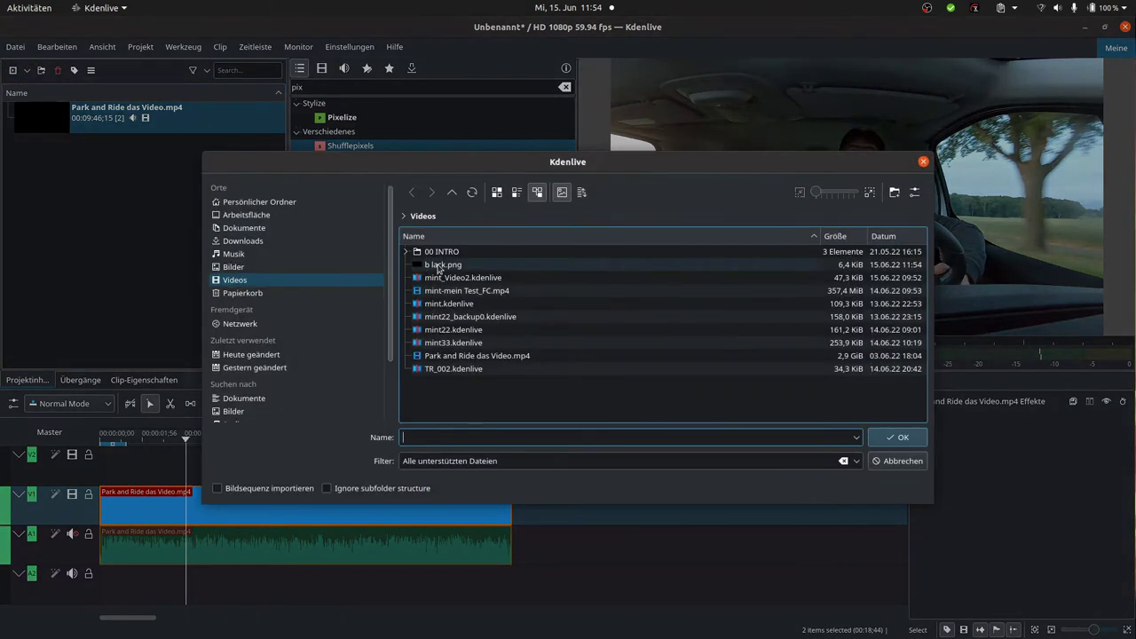
double_click(439, 264)
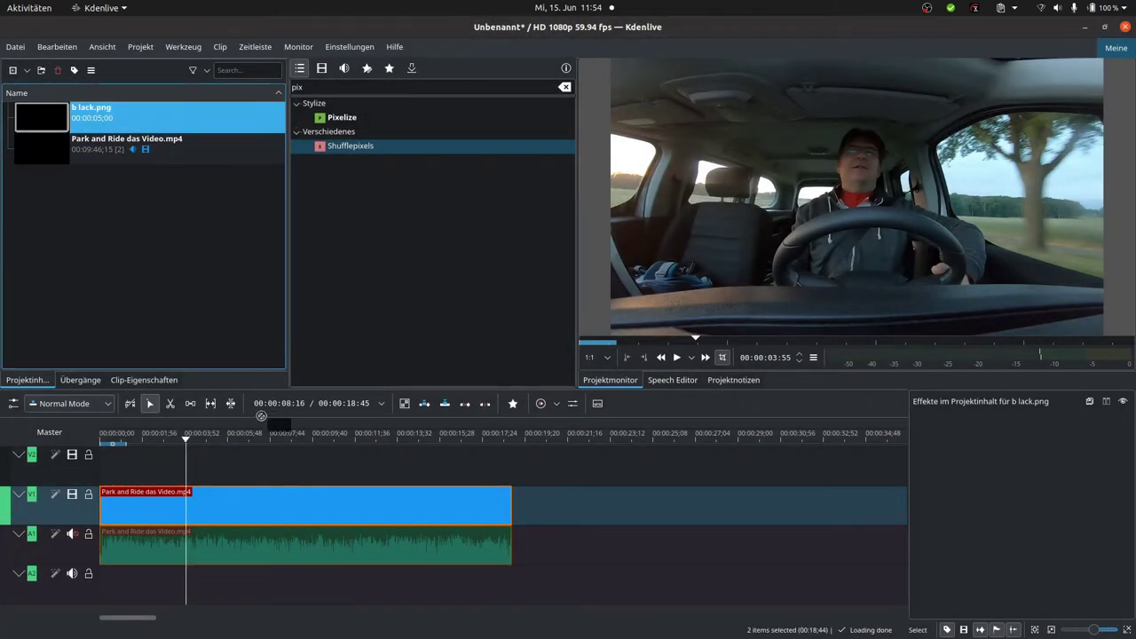
drag(261, 416, 239, 462)
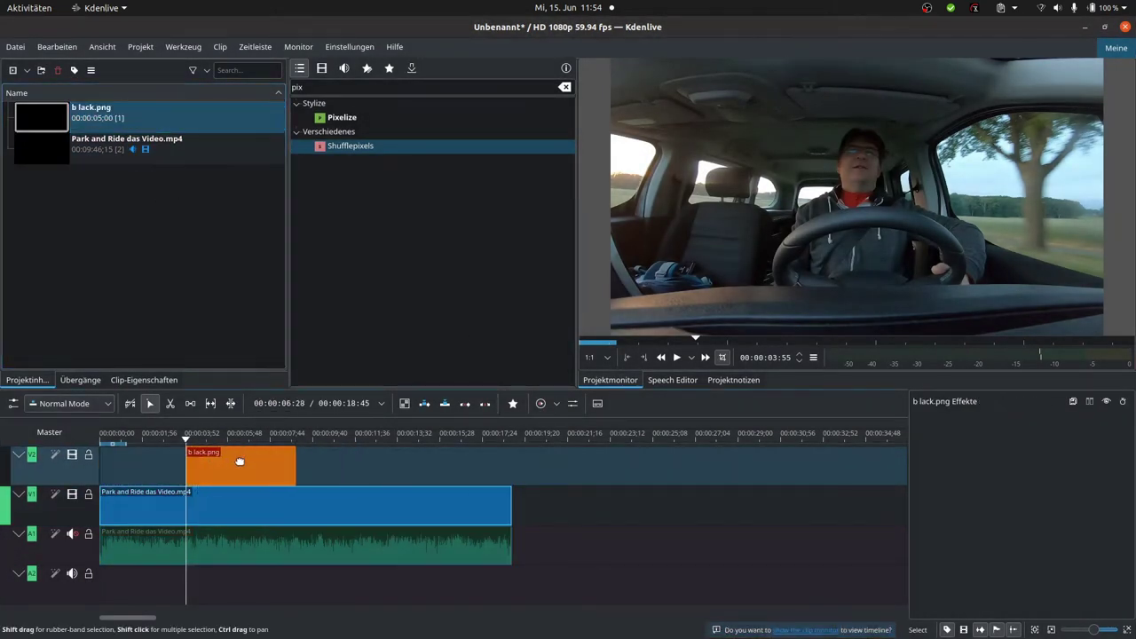
Play the timeline from just before the black image clip to check how it covers the video.
click(182, 437)
key(space)
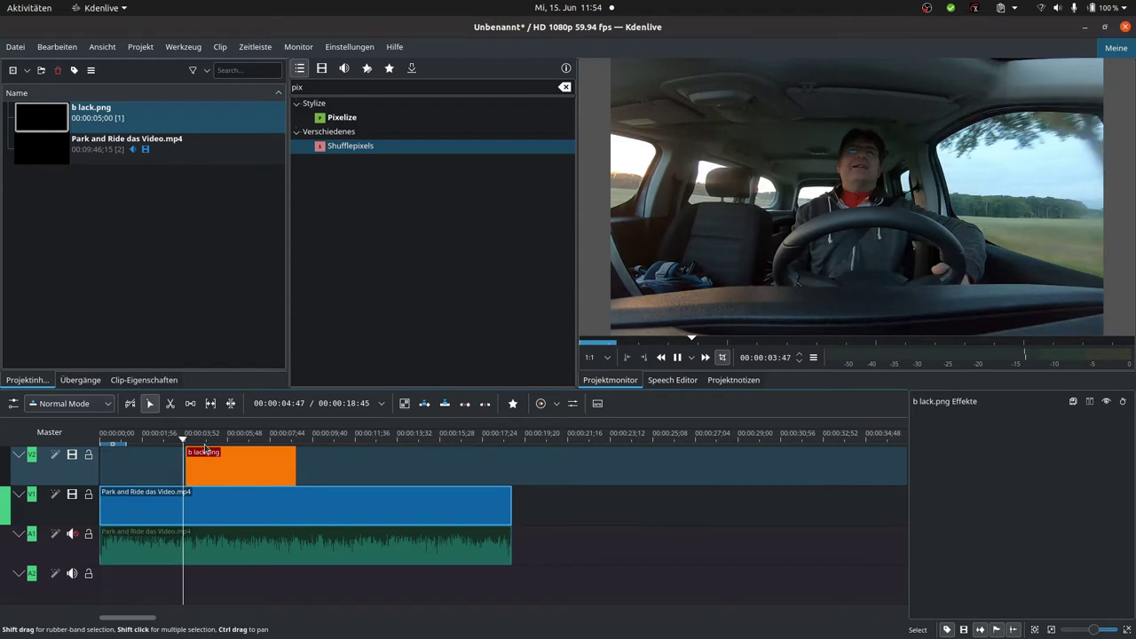
key(space)
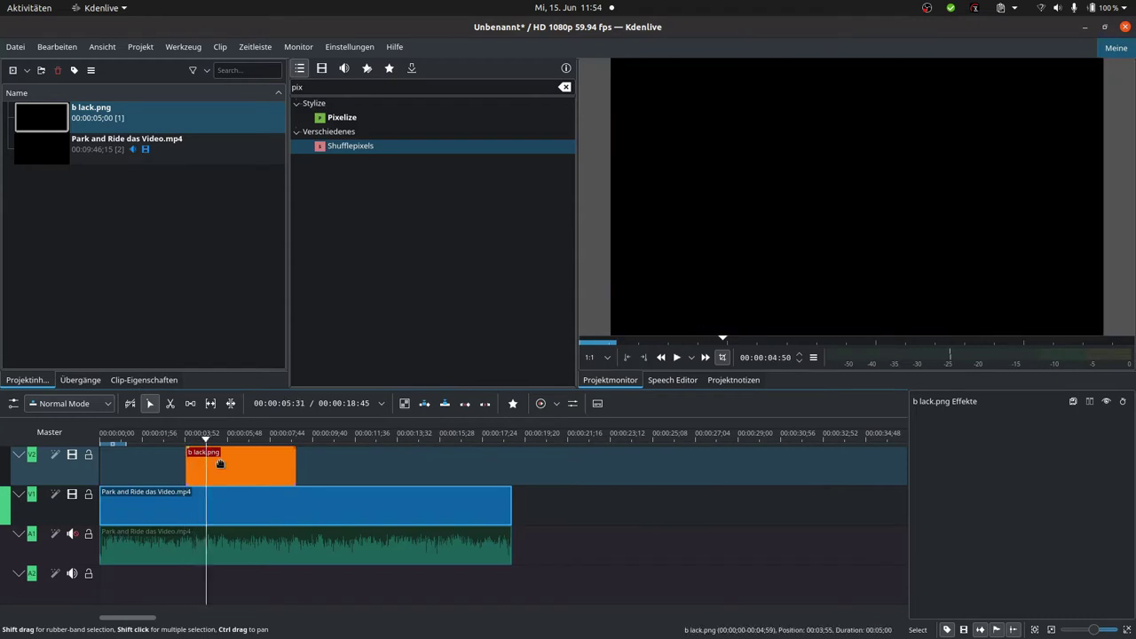
Search the effects for "trans" and apply the Transformieren effect to the b lack.png clip on track V2.
double_click(331, 86)
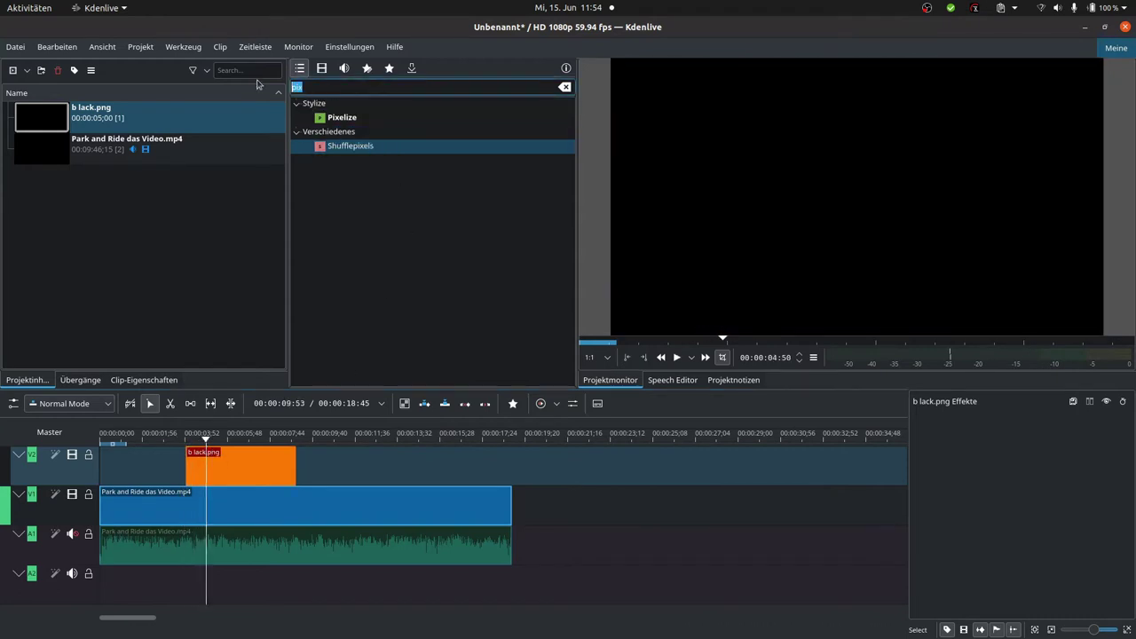
key(BackSpace)
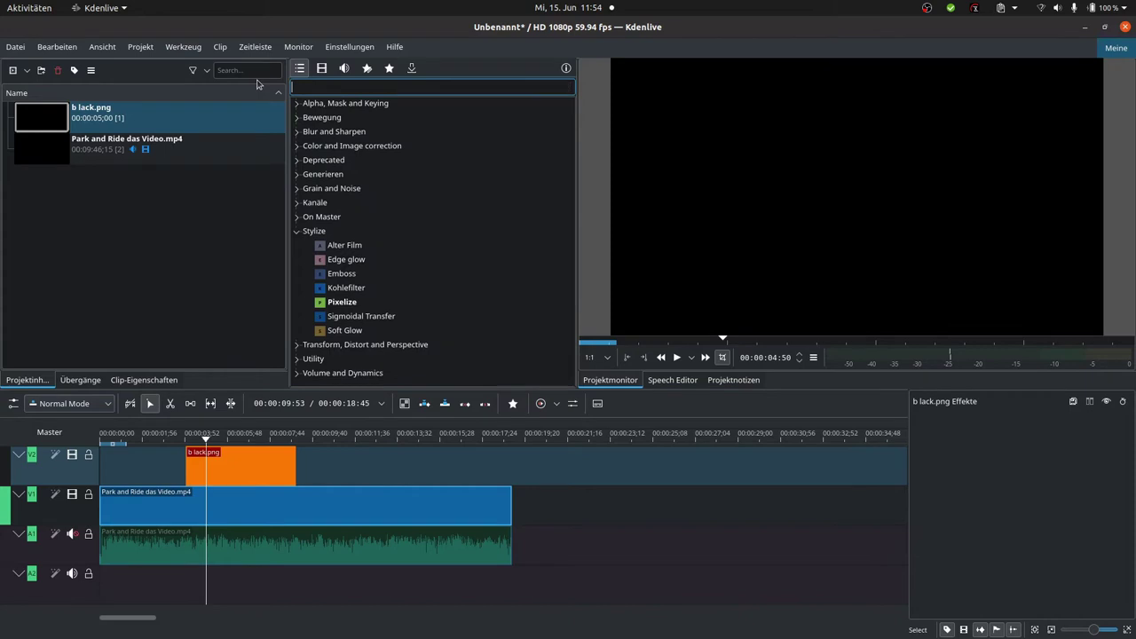
click(298, 232)
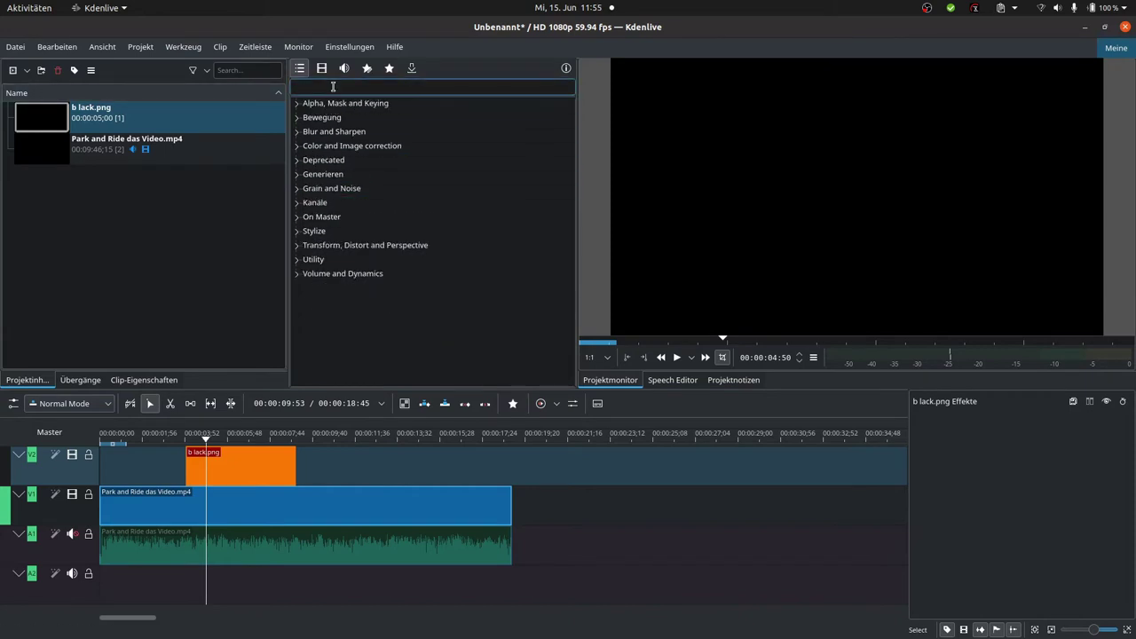
text(tr)
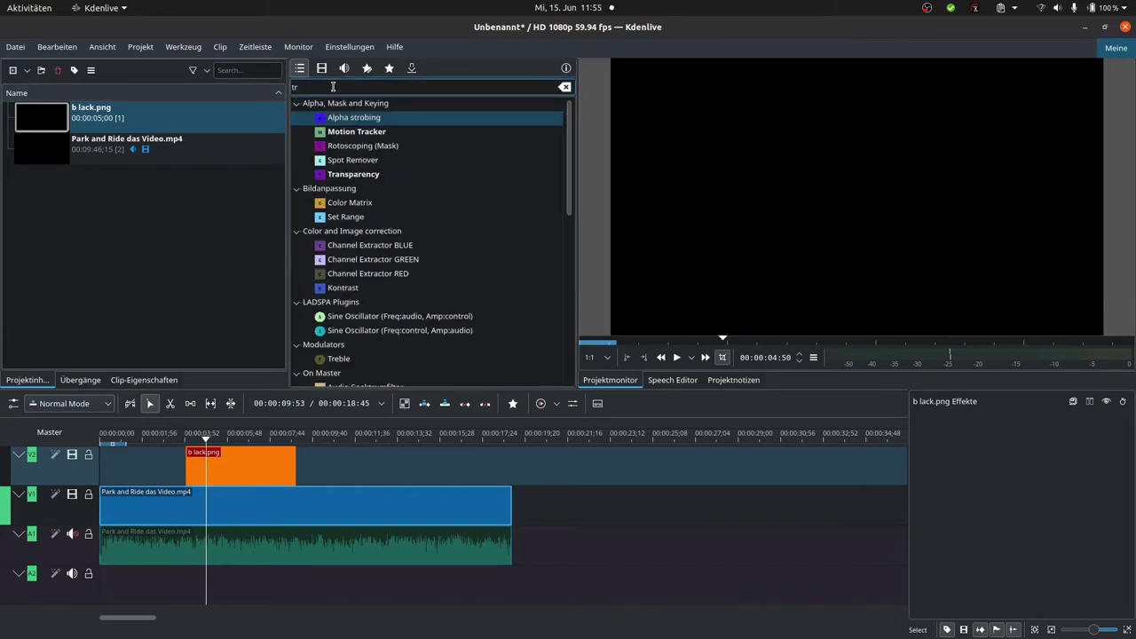
text(ans)
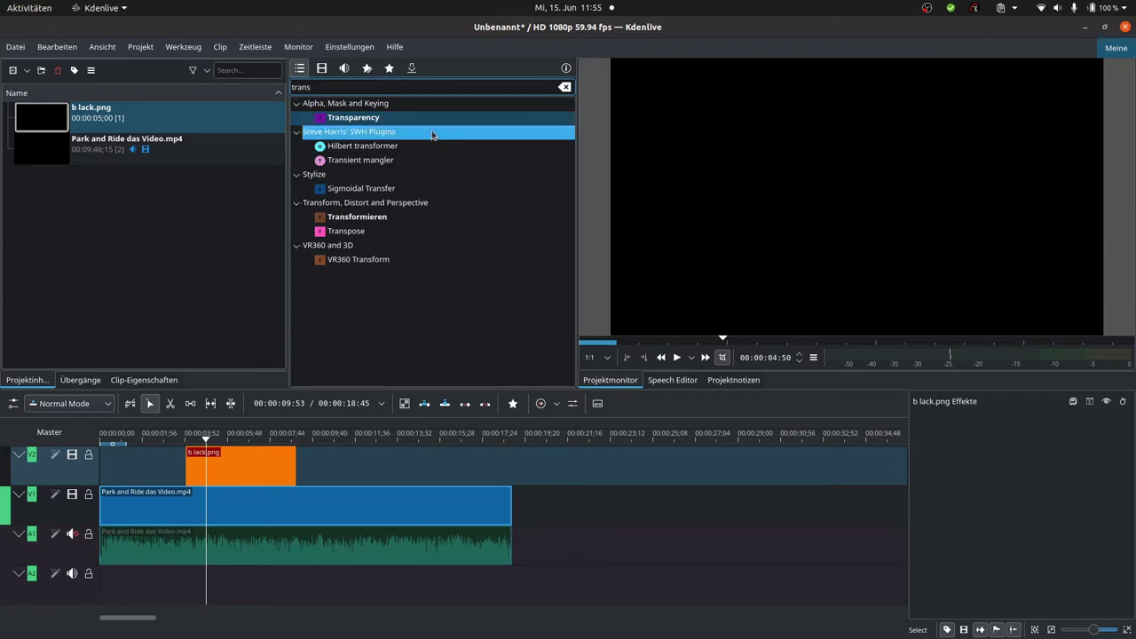
click(347, 218)
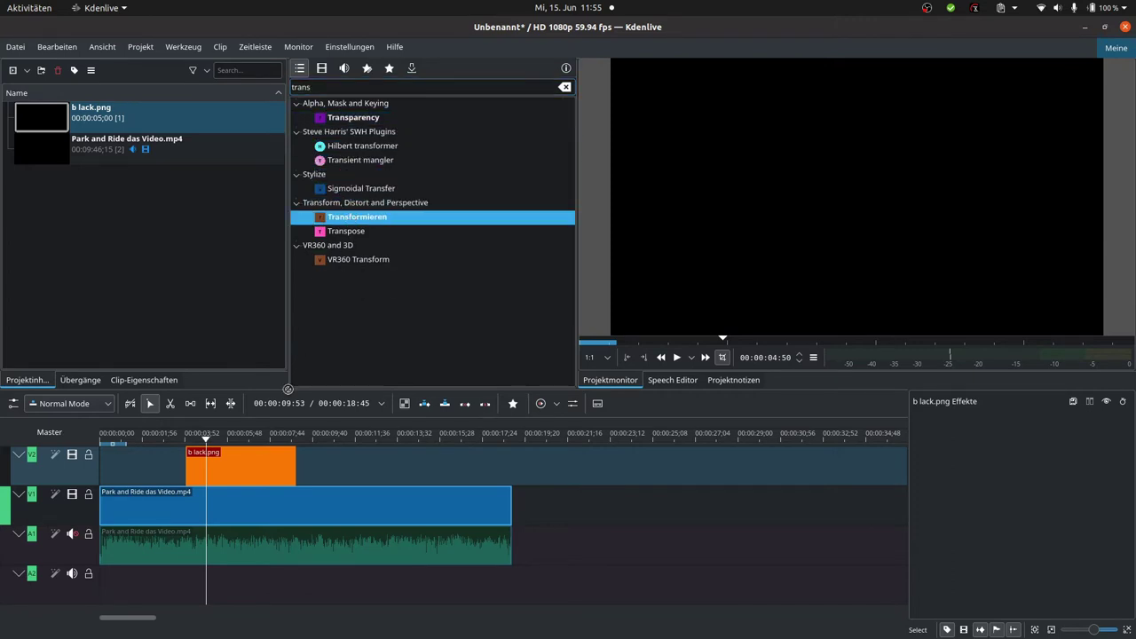
drag(262, 463, 262, 463)
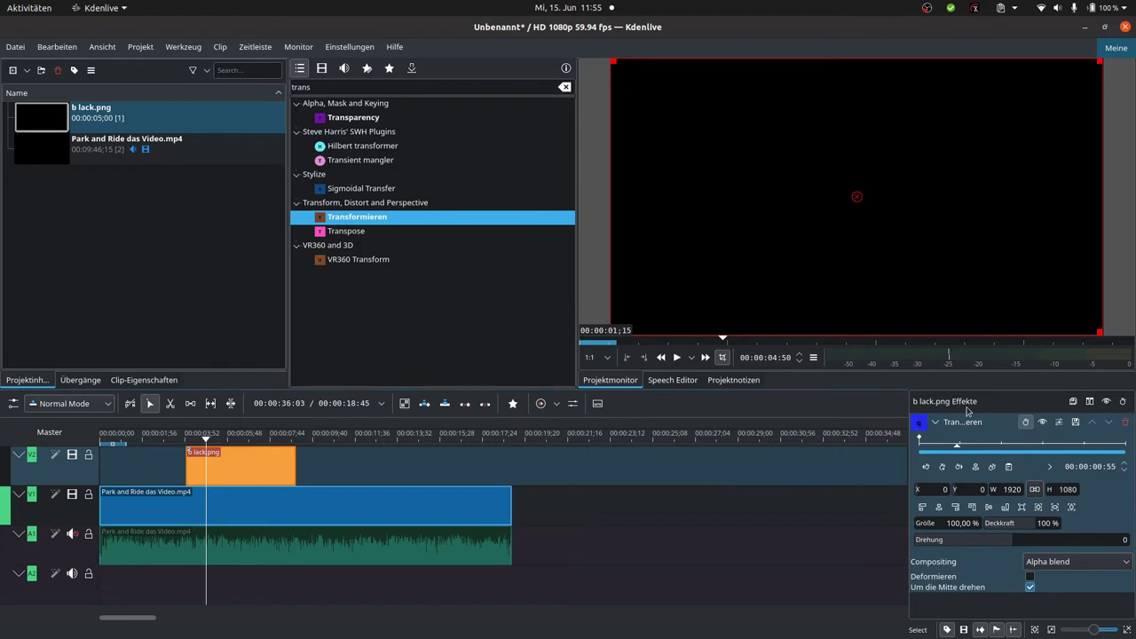
Add a Transformieren keyframe at the very end of the b lack.png clip and return to the clip's first keyframe.
click(1124, 440)
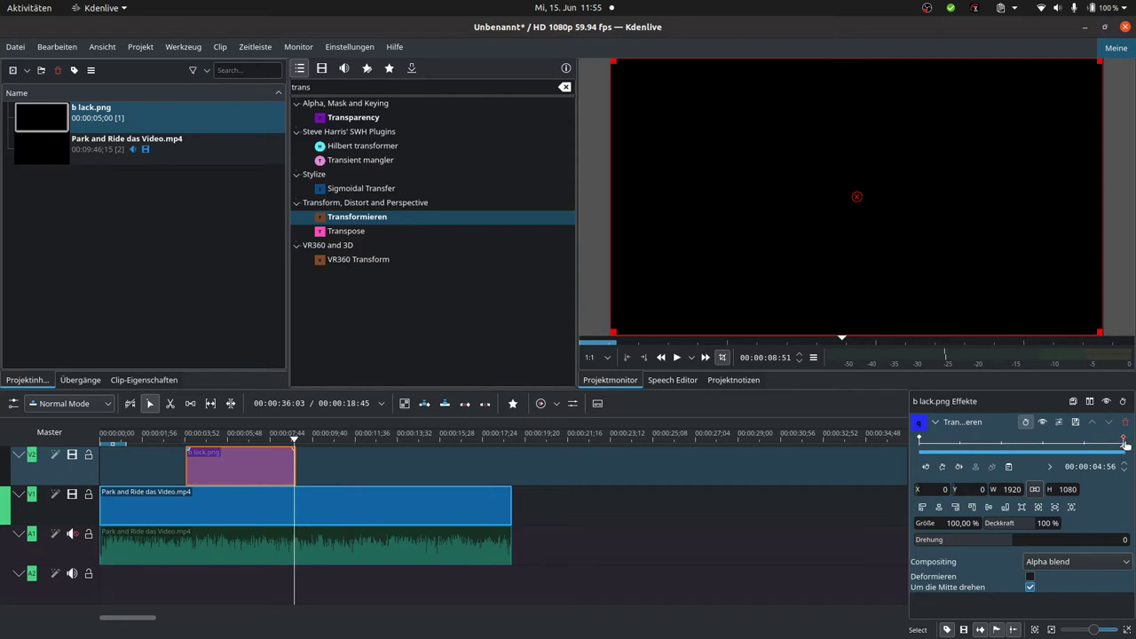
drag(1124, 440, 1130, 437)
click(921, 440)
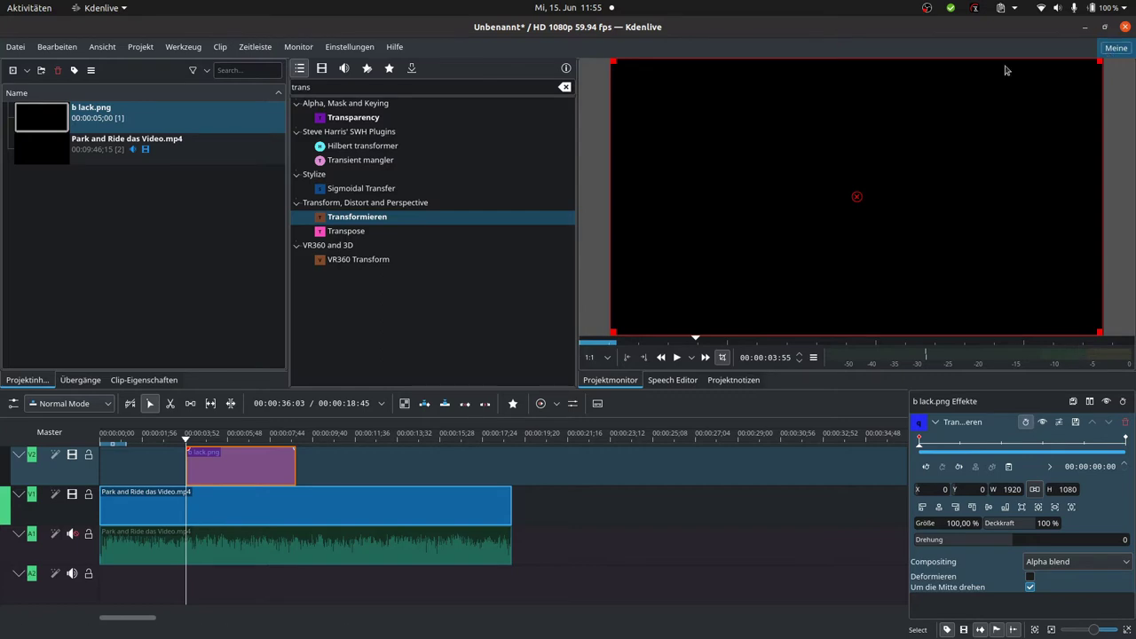
At the first keyframe, shrink the black image to about 504 × 328 and place it over the driver's head at about X 773, Y 213.
click(722, 358)
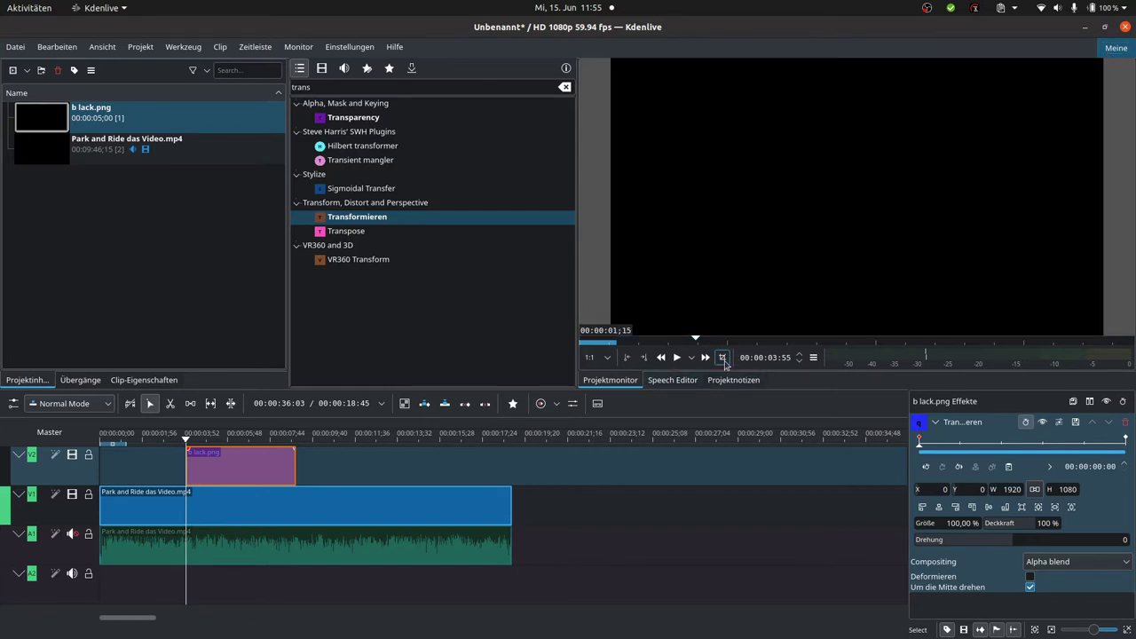
click(723, 358)
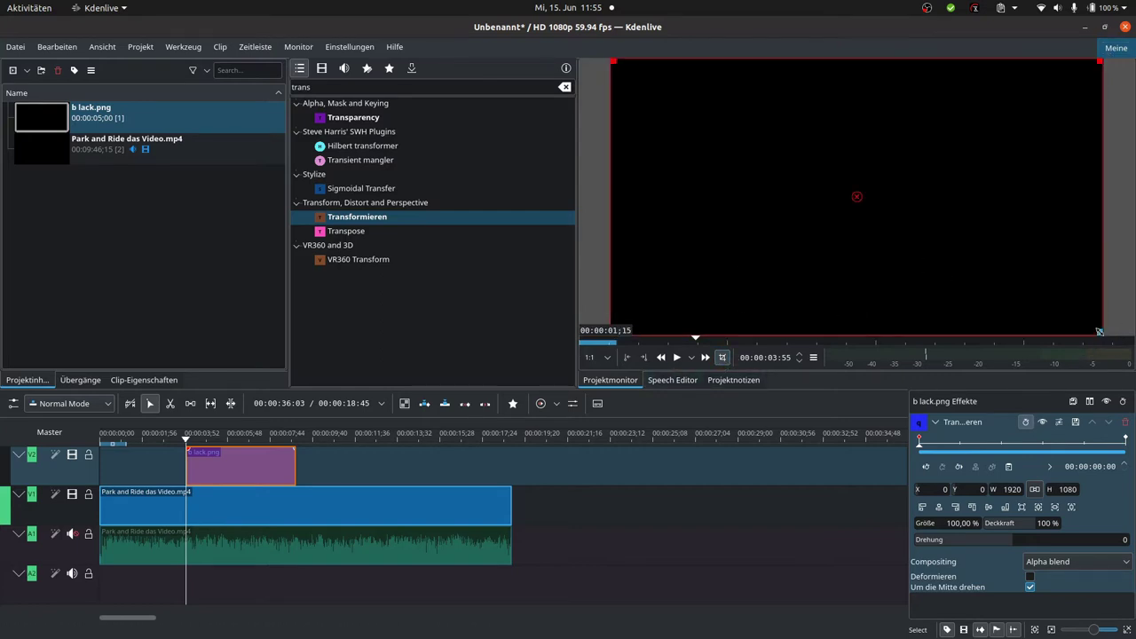
drag(1101, 334, 957, 161)
drag(786, 111, 844, 145)
drag(671, 94, 759, 115)
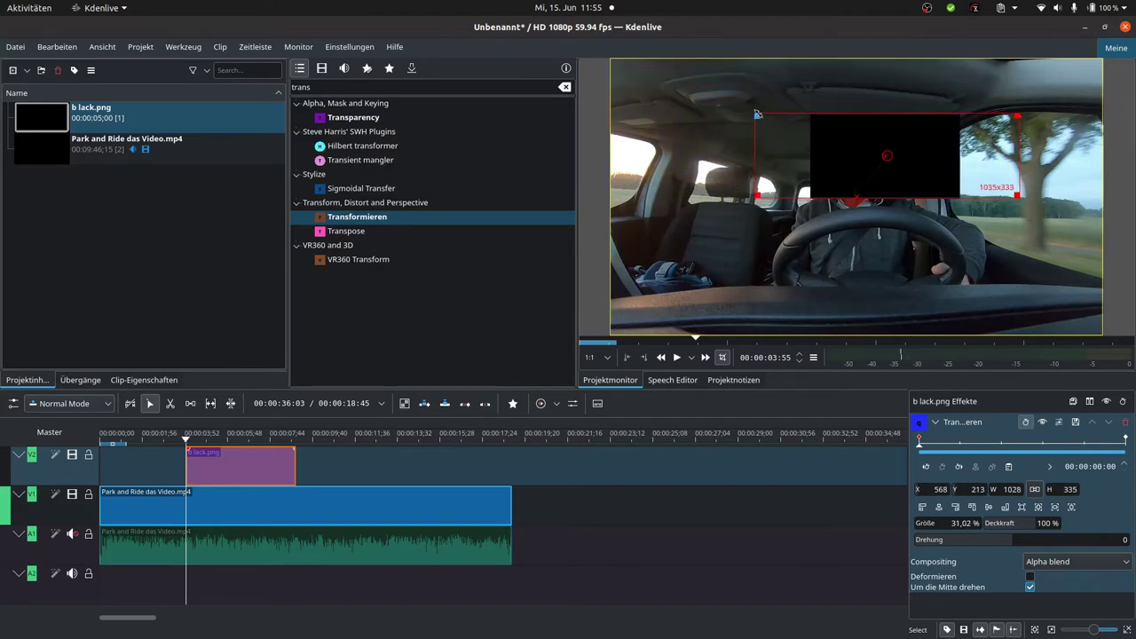
drag(1017, 196, 935, 198)
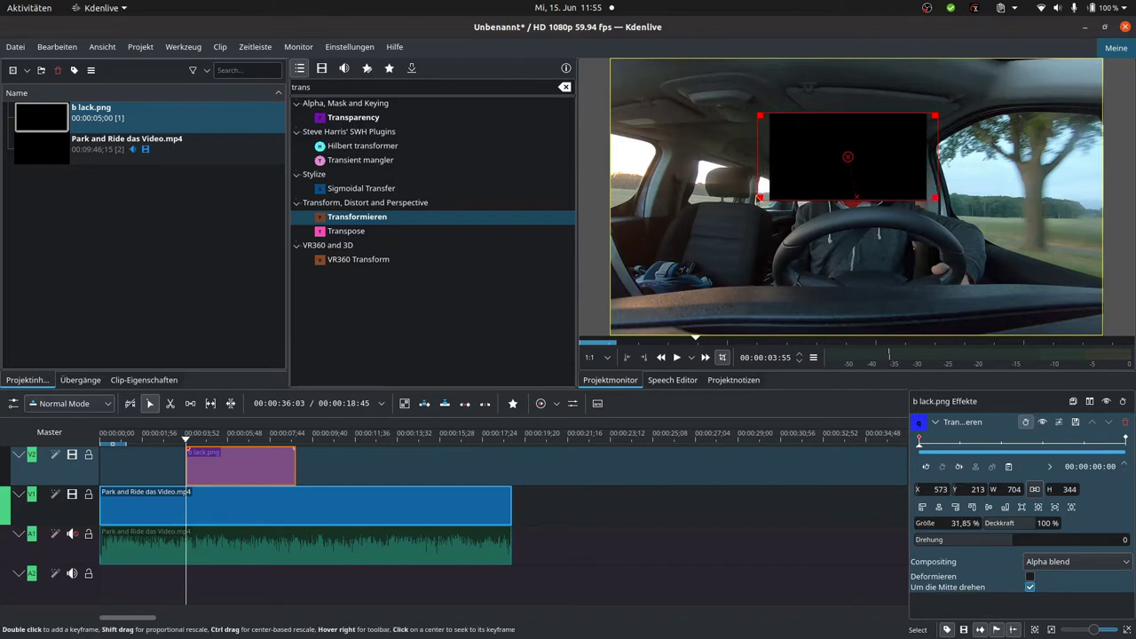
drag(761, 199, 820, 189)
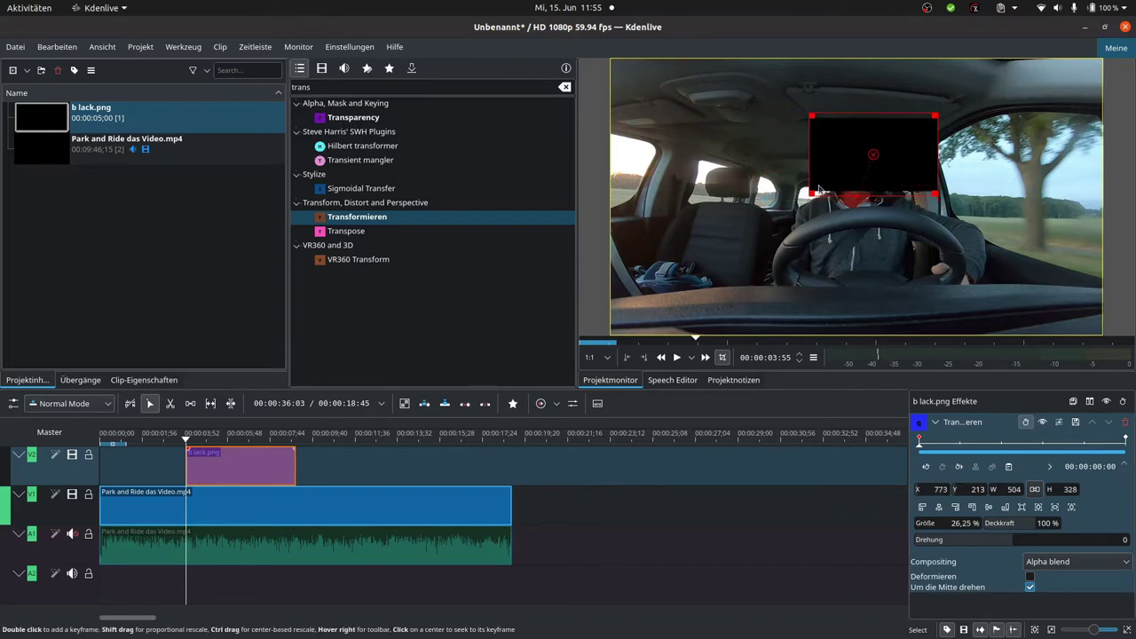
Play the timeline from just before the b lack.png clip to check the animated size change between the keyframes.
click(173, 435)
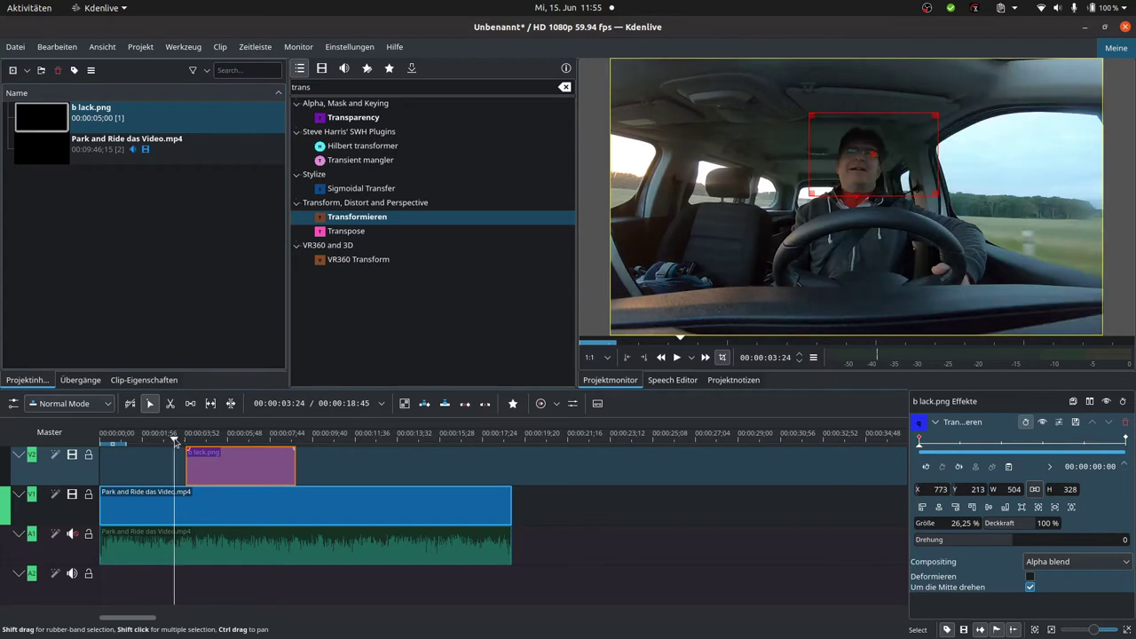
key(space)
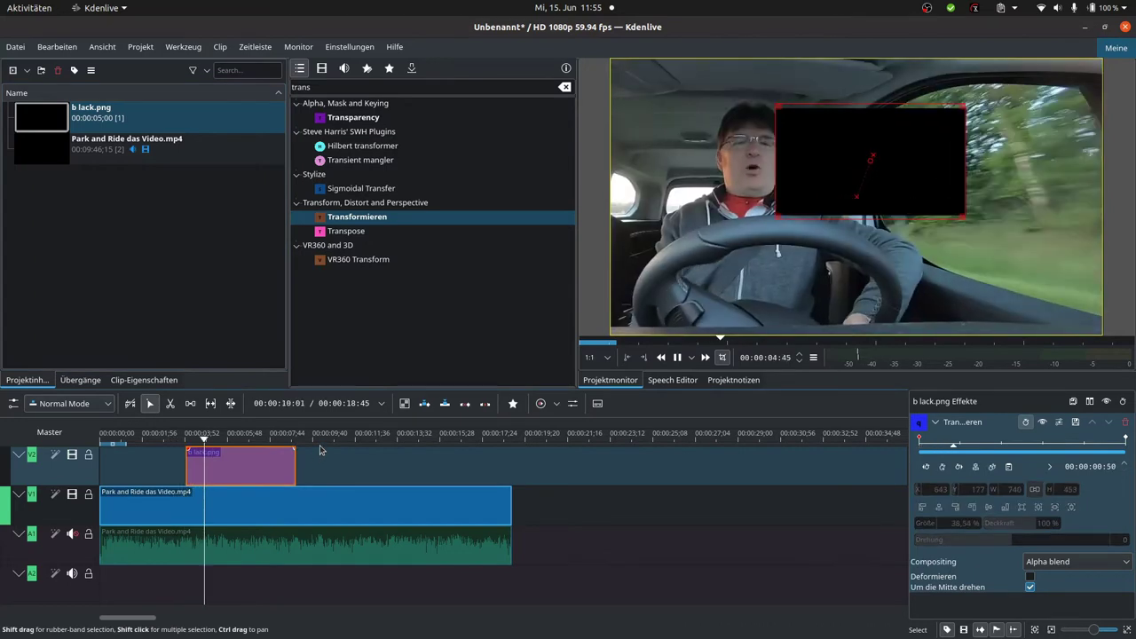
key(space)
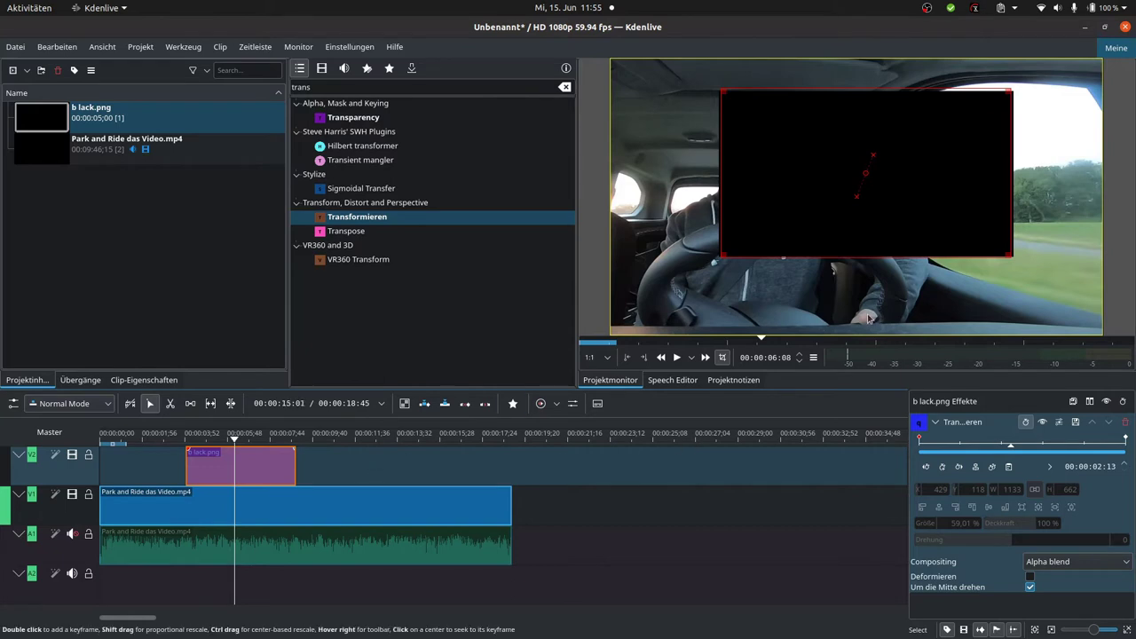
key(space)
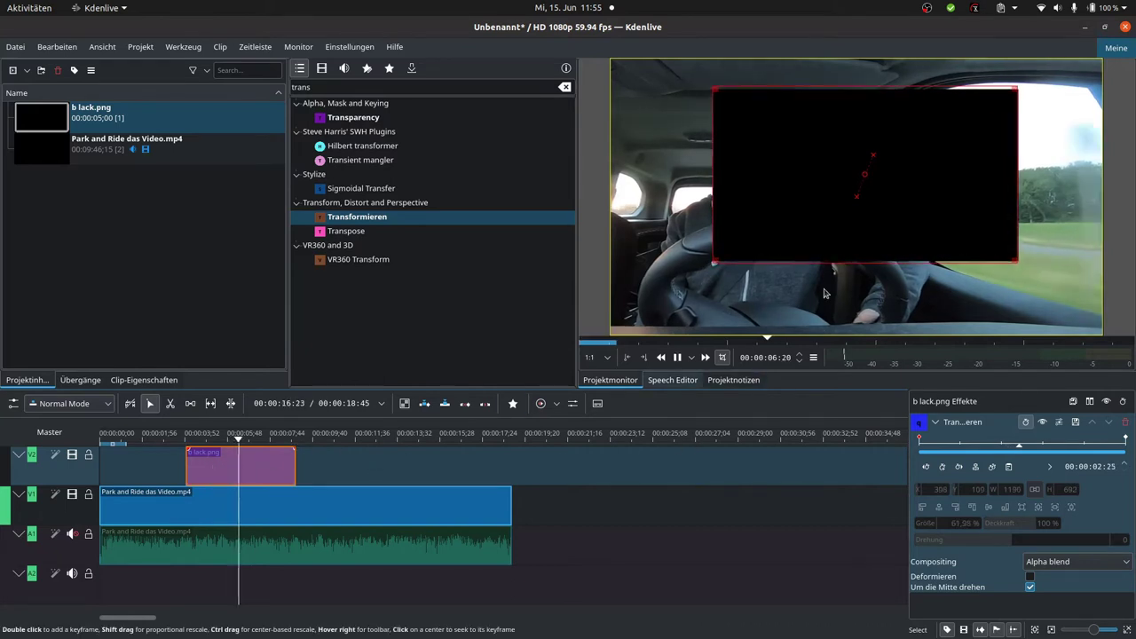
key(space)
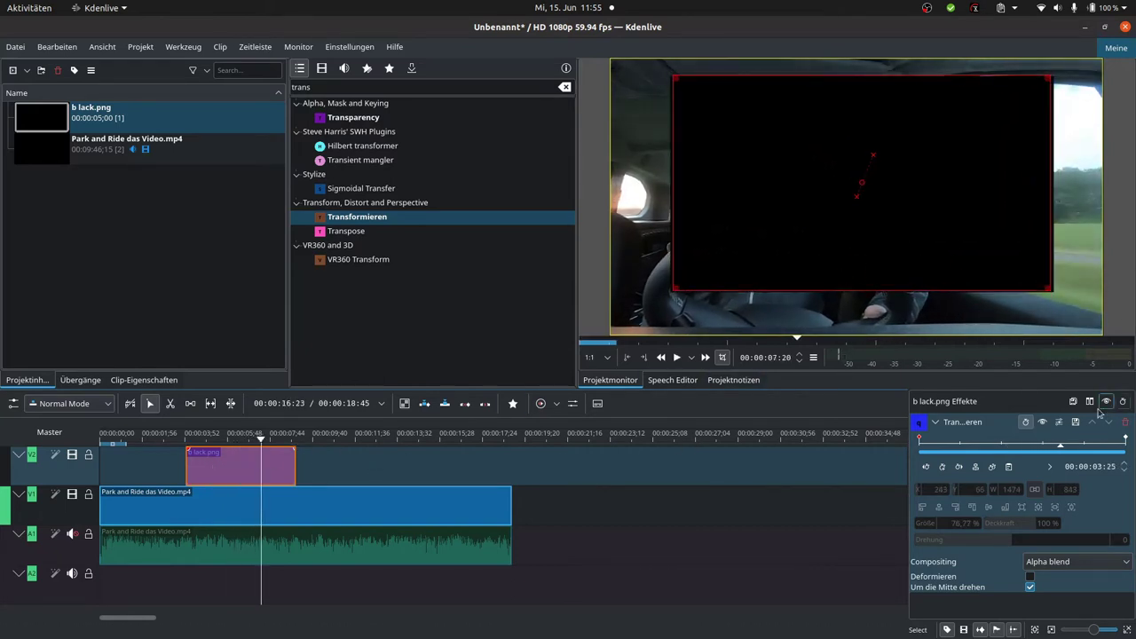
At the last keyframe, shrink the black image to about 1387 × 866, keeping its upper-left corner at X 0, Y 0.
click(918, 441)
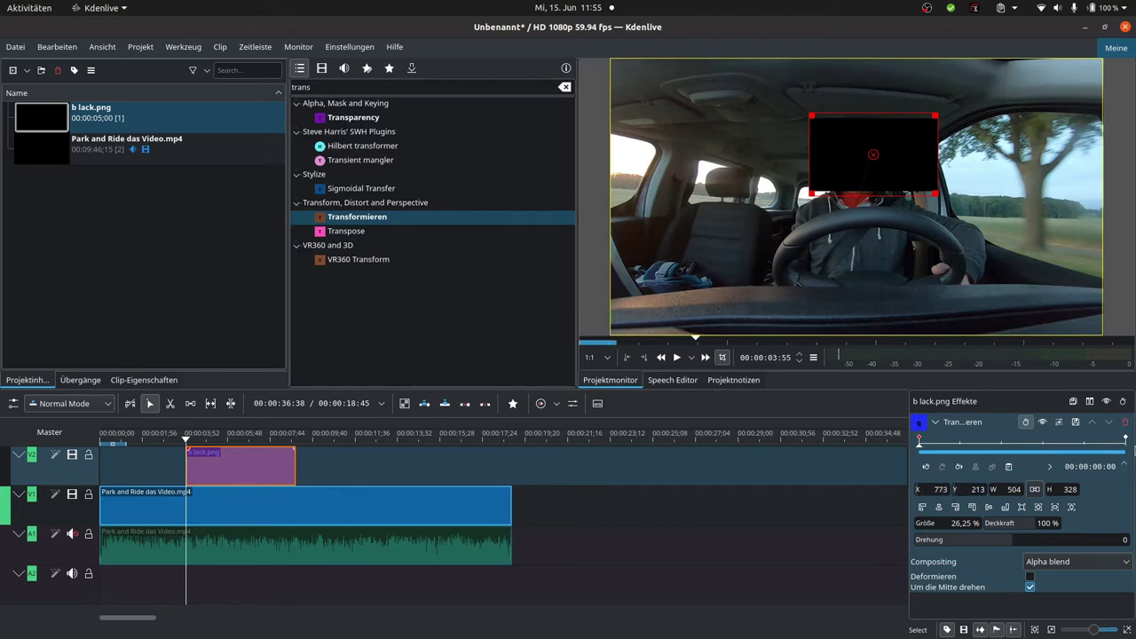
click(1124, 438)
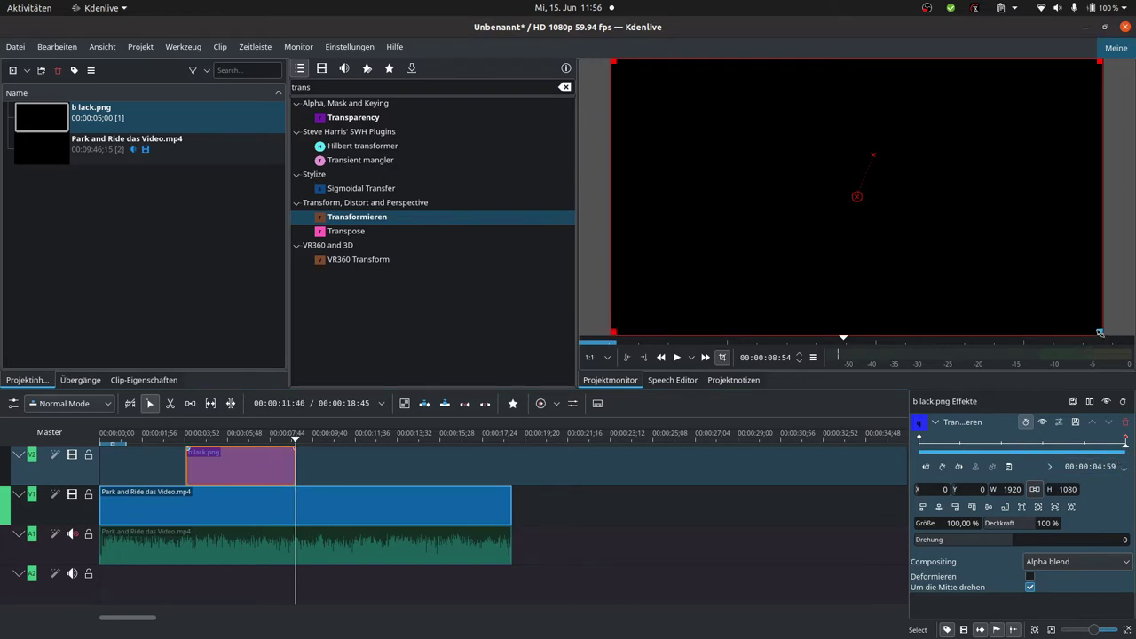
drag(1100, 334, 963, 277)
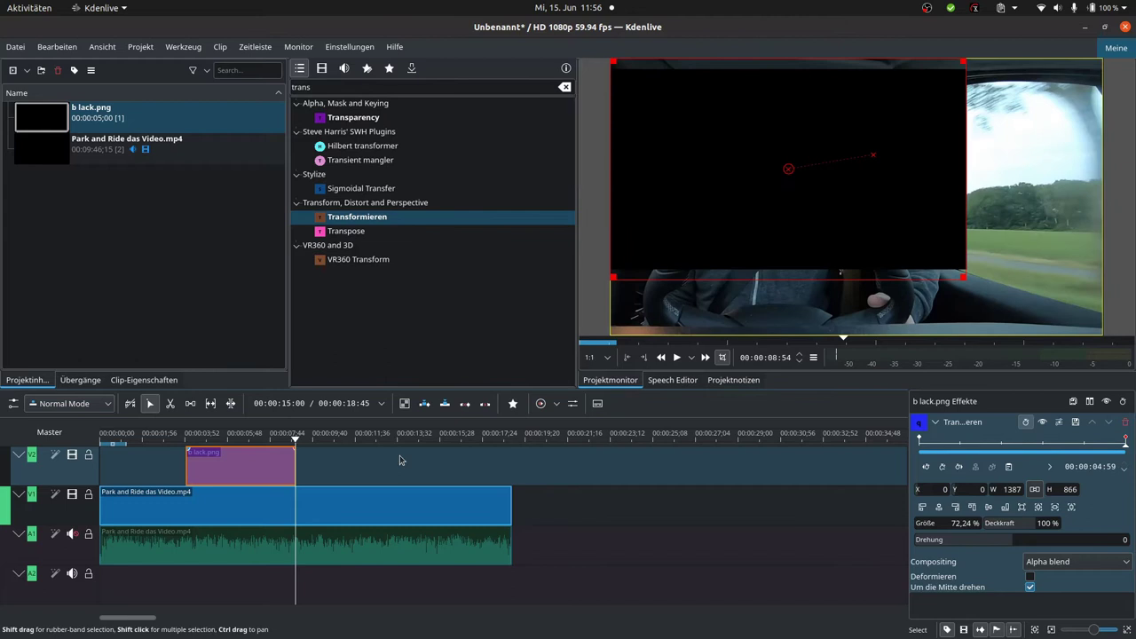
Move the playhead to 00:00:17:16 and extend the end of the b lack.png clip to the end of the driving video.
click(479, 435)
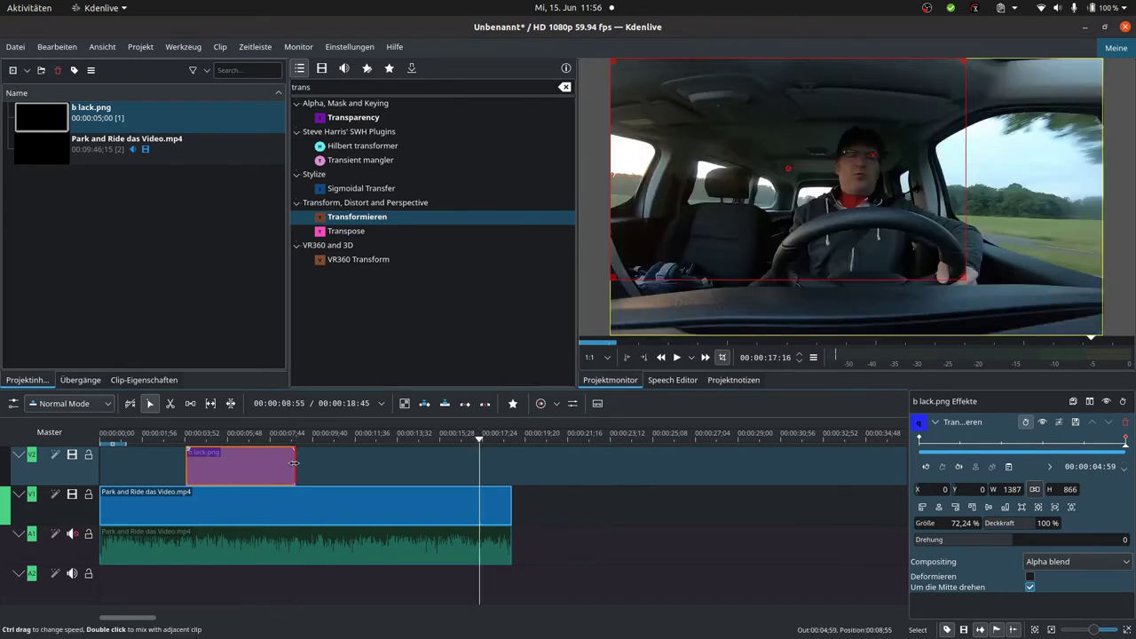
drag(294, 462, 511, 468)
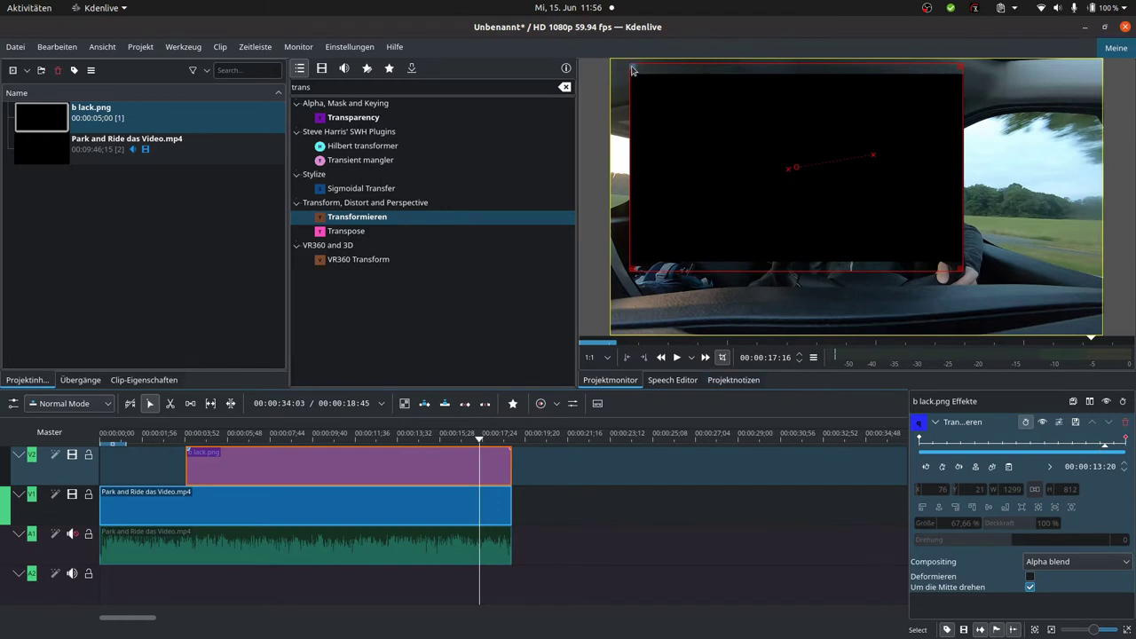
Shrink the black image over the driver's eyes to about 212 × 128 at 00:00:17:16 and about 220 × 119 at the first keyframe.
drag(631, 68, 790, 168)
drag(879, 213, 909, 165)
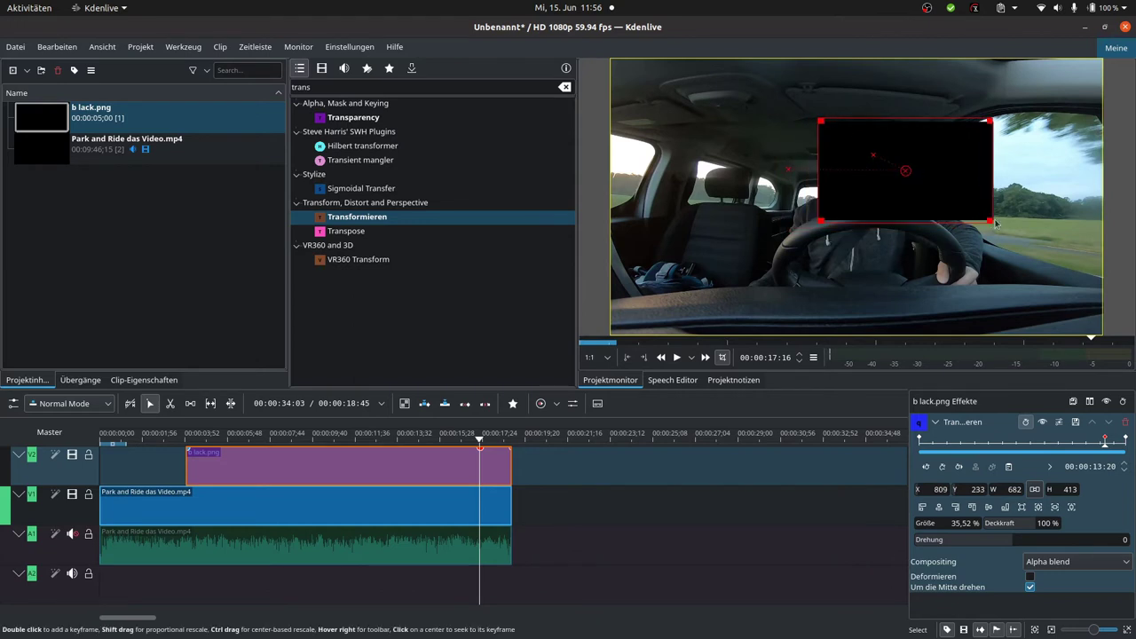
drag(990, 222, 860, 154)
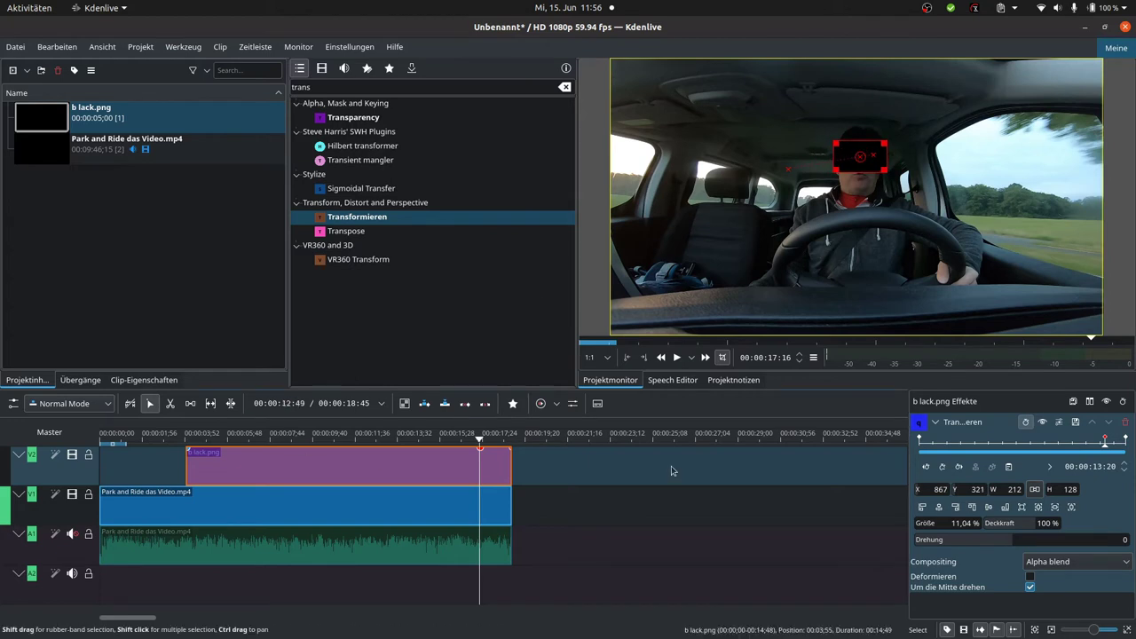
click(920, 439)
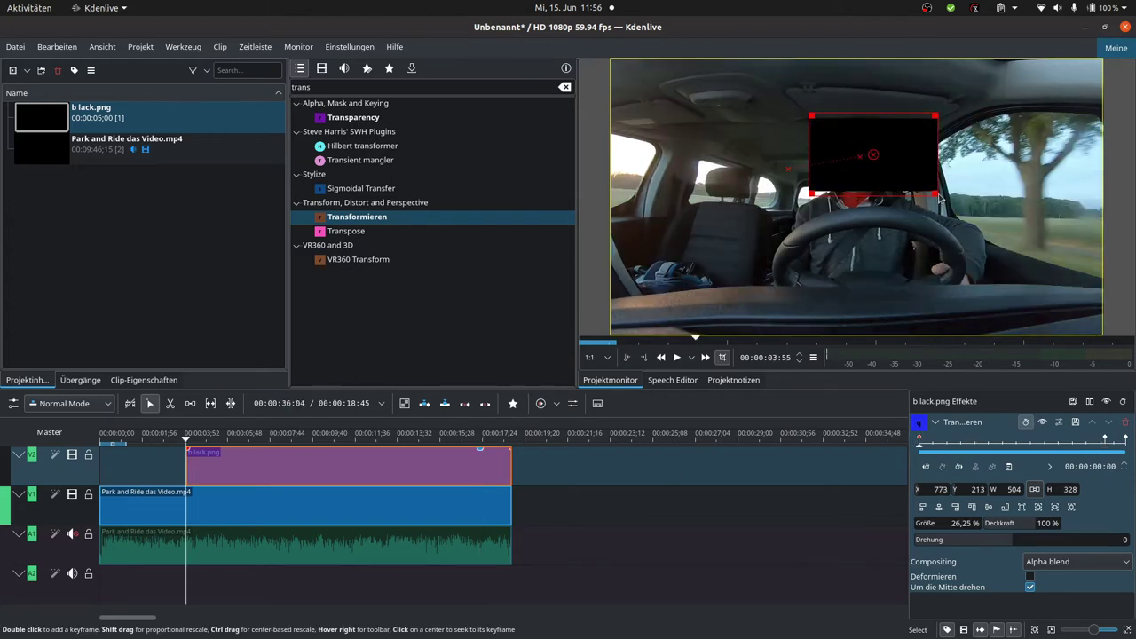
drag(940, 195, 871, 147)
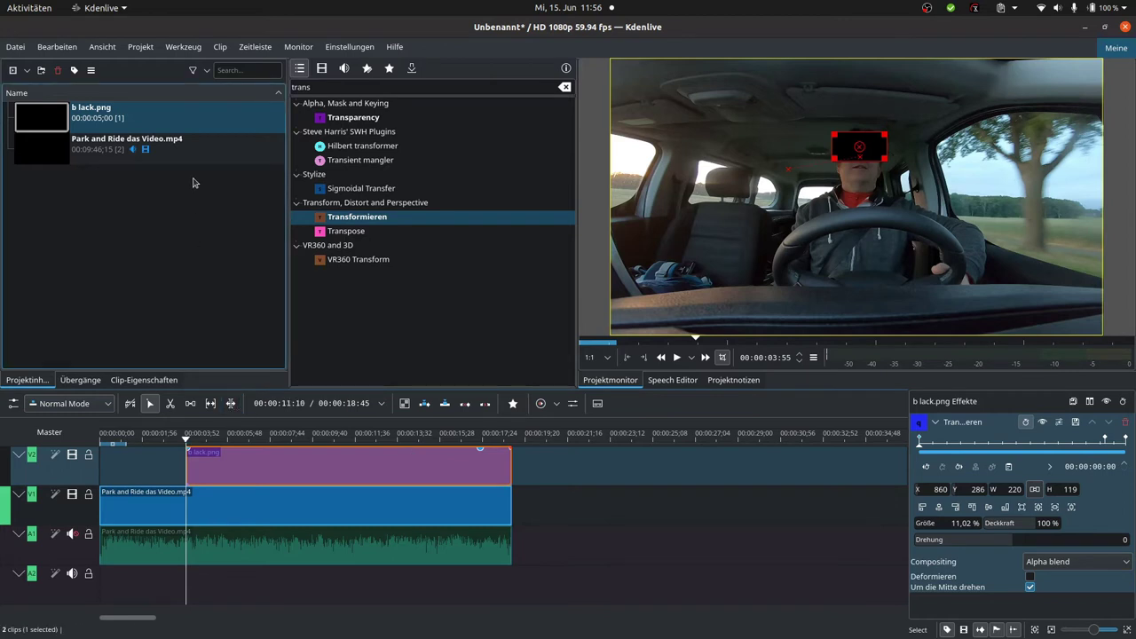
Search the effects for "pix" and apply the Pixelize effect to the b lack.png clip on track V2.
click(338, 89)
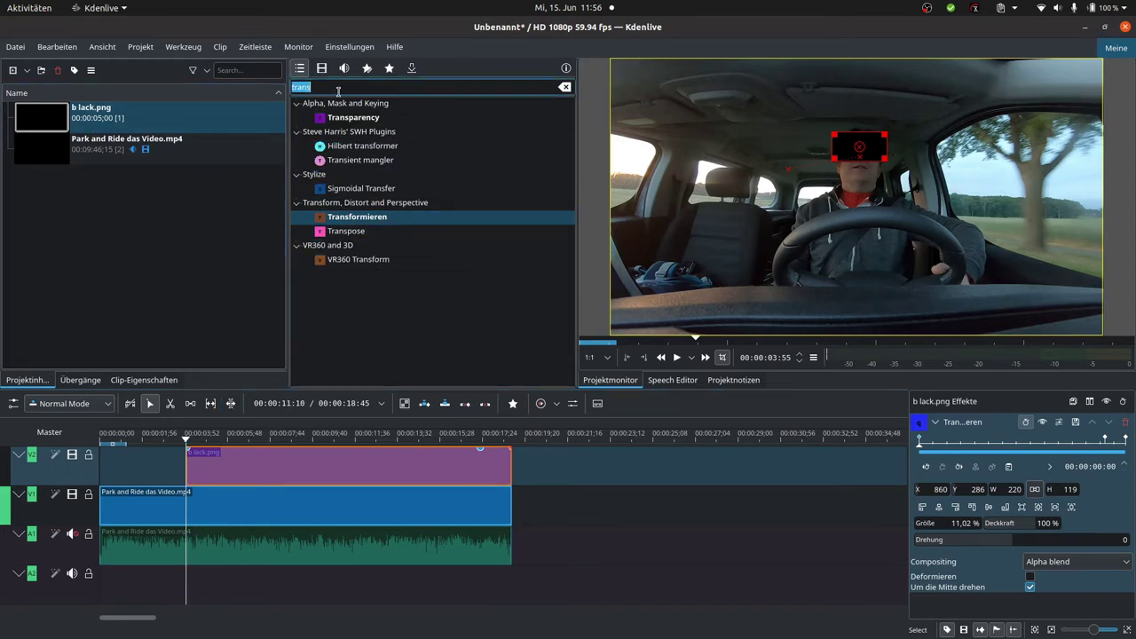
text(verpick)
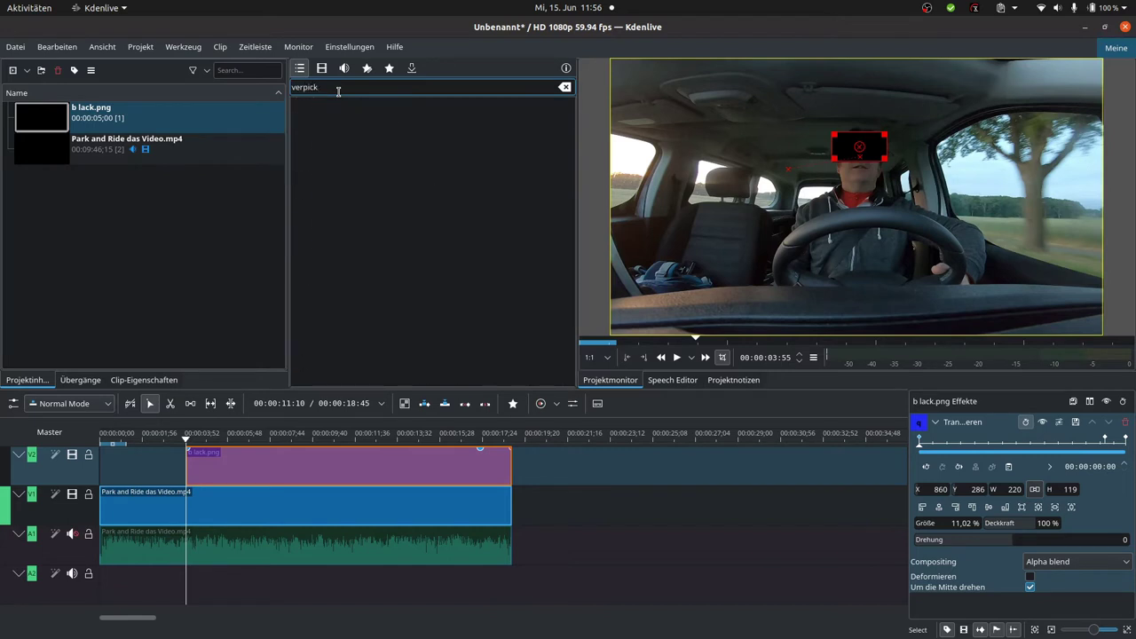
text(pix)
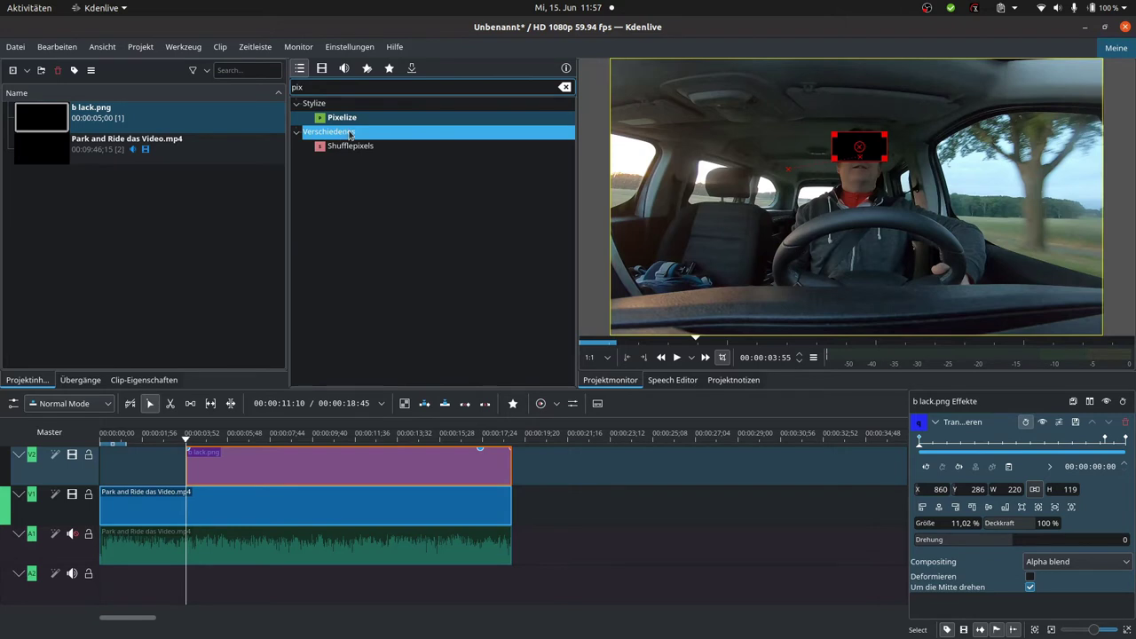
key(Down)
drag(296, 474, 298, 473)
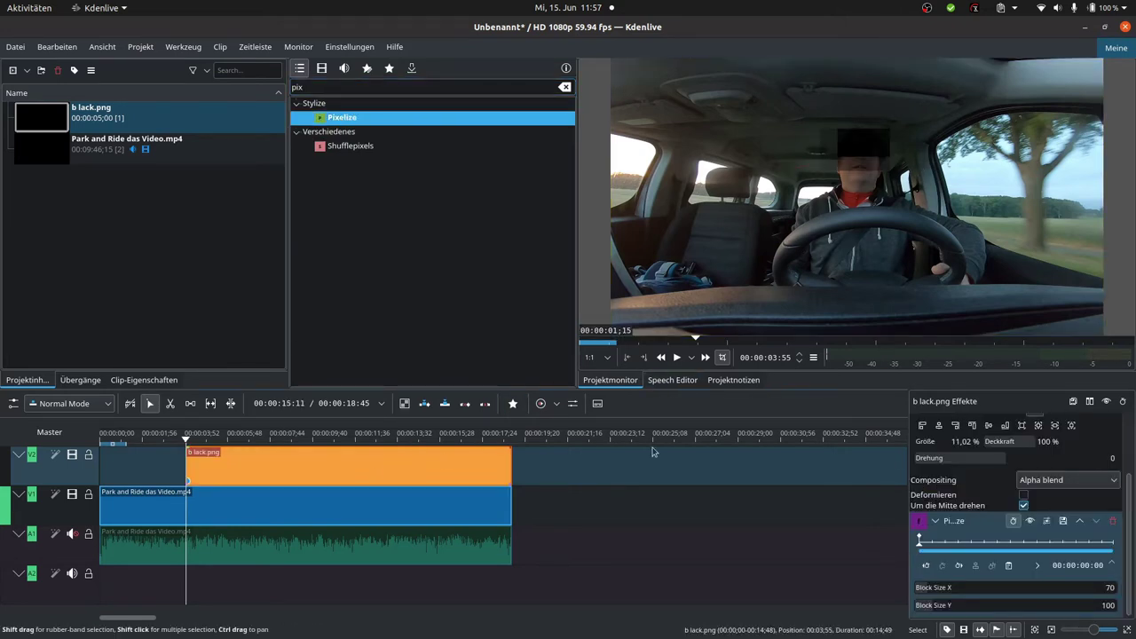
Set the Pixelize effect's Block Size X to 65 and play the timeline to check how the pixelated bar looks.
click(353, 450)
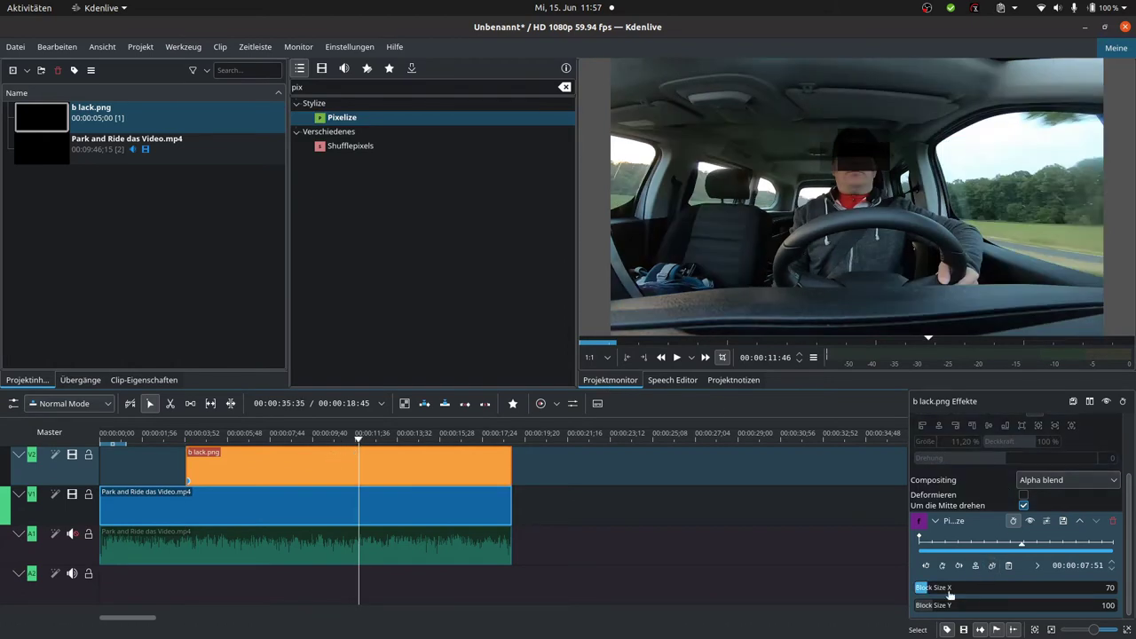
drag(959, 595, 926, 591)
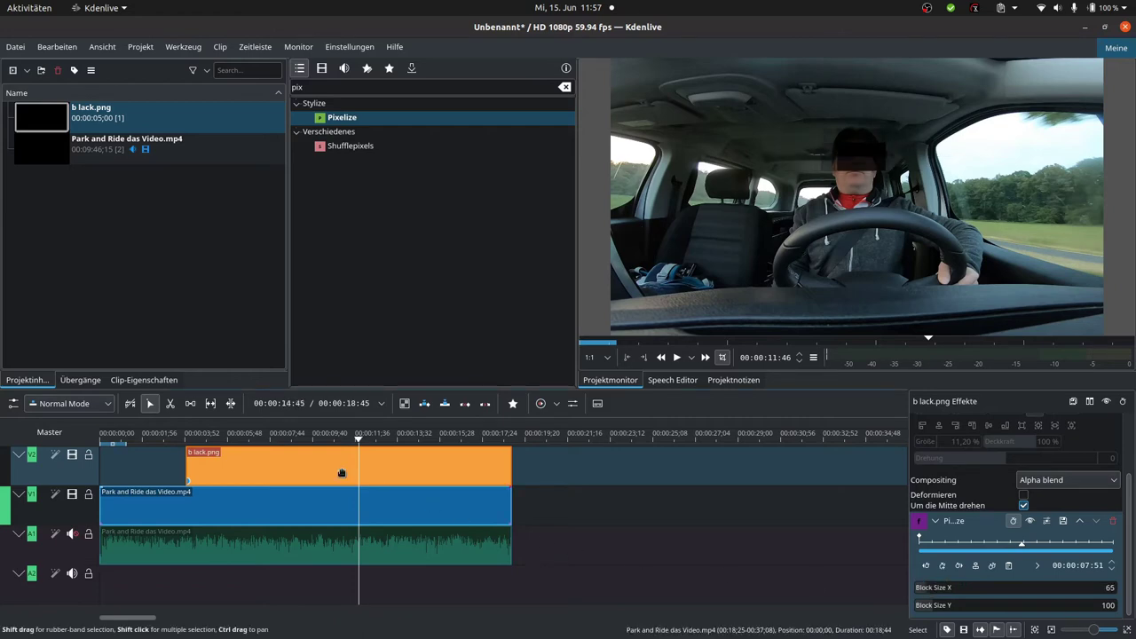
key(alt+Left)
key(space)
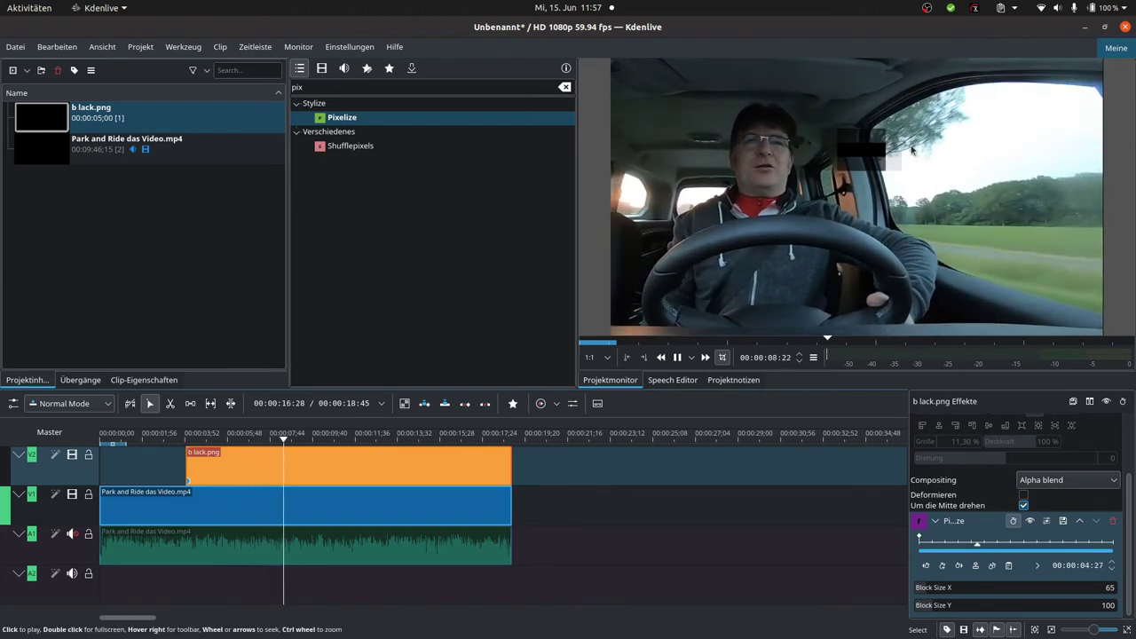
click(213, 438)
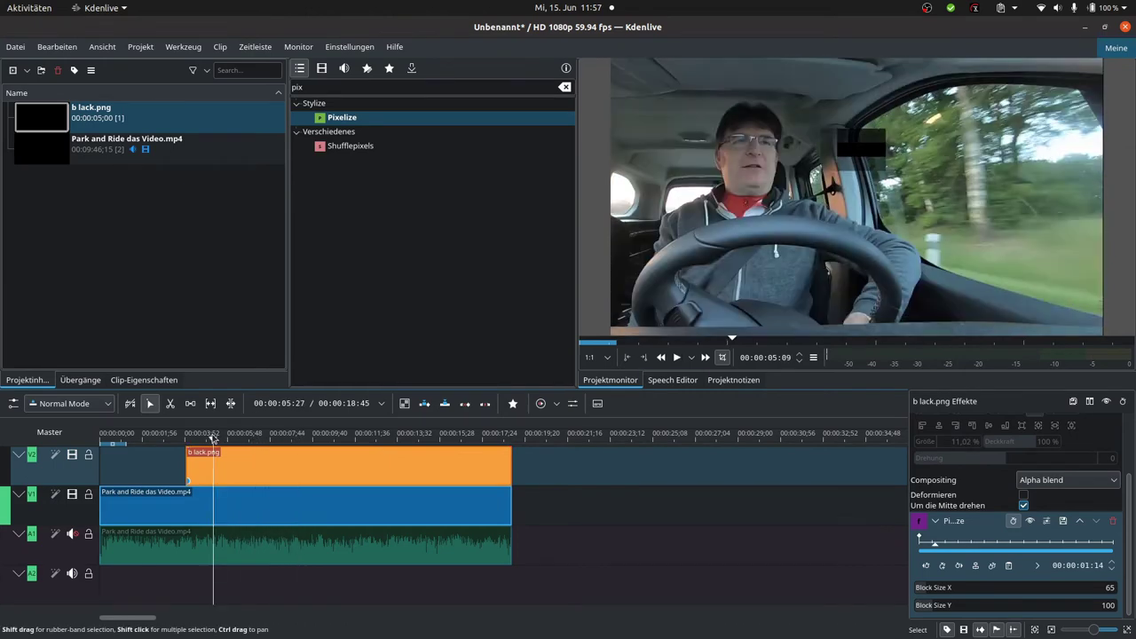
Extend the start of the b lack.png clip back to about 00:00:01:51 and locate the camera change at 00:00:04:20.
drag(213, 438, 142, 462)
click(183, 441)
key(space)
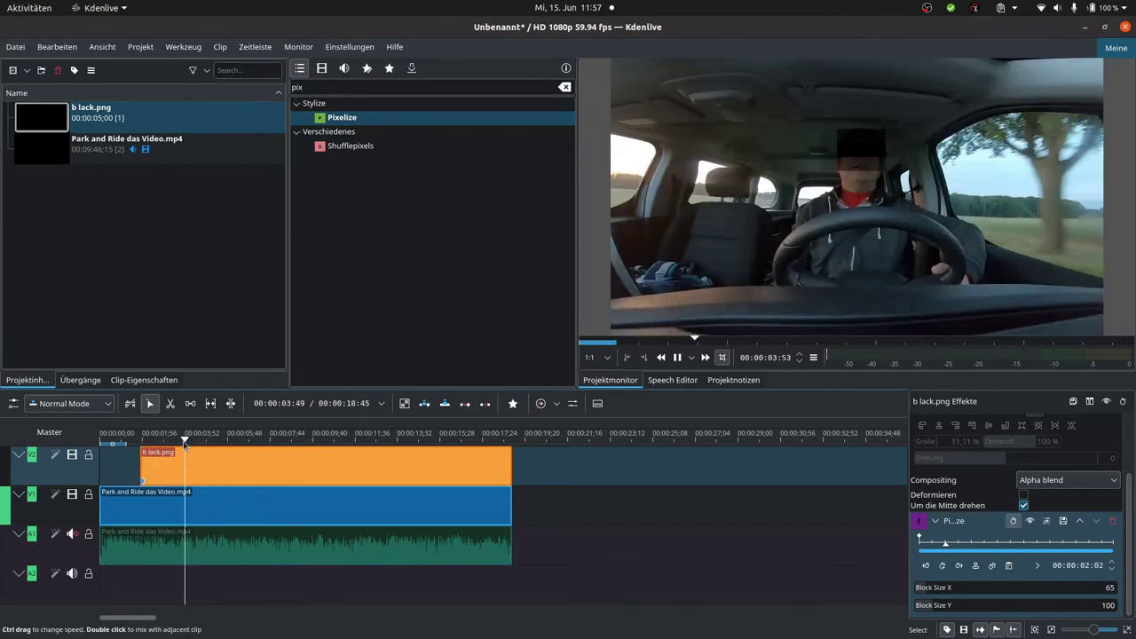
key(space)
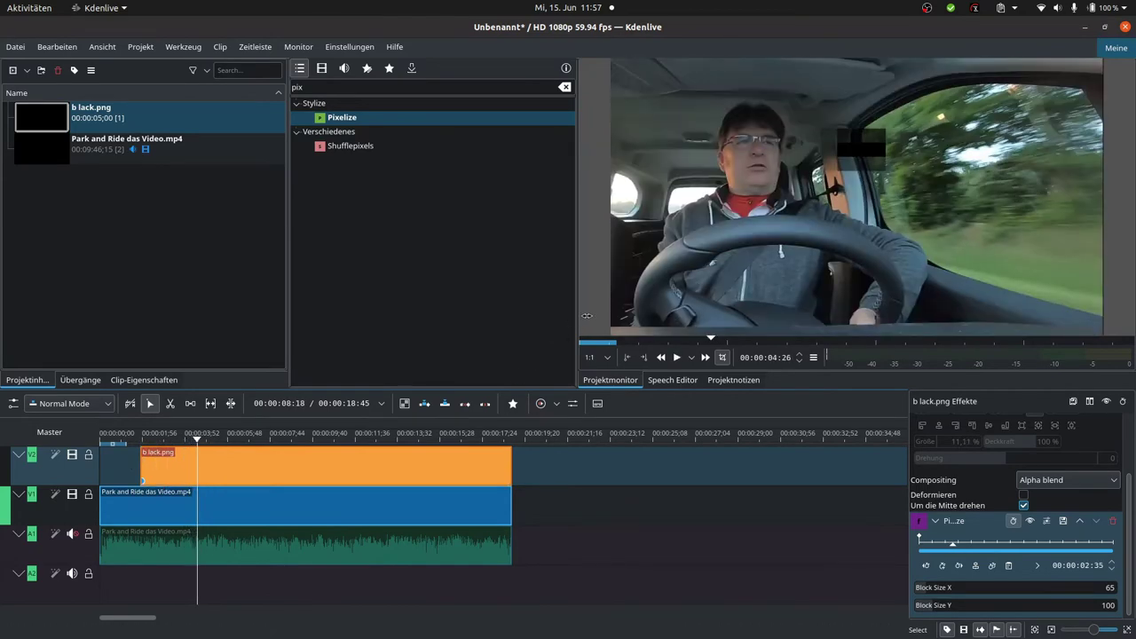
scroll(784, 203, up, 6)
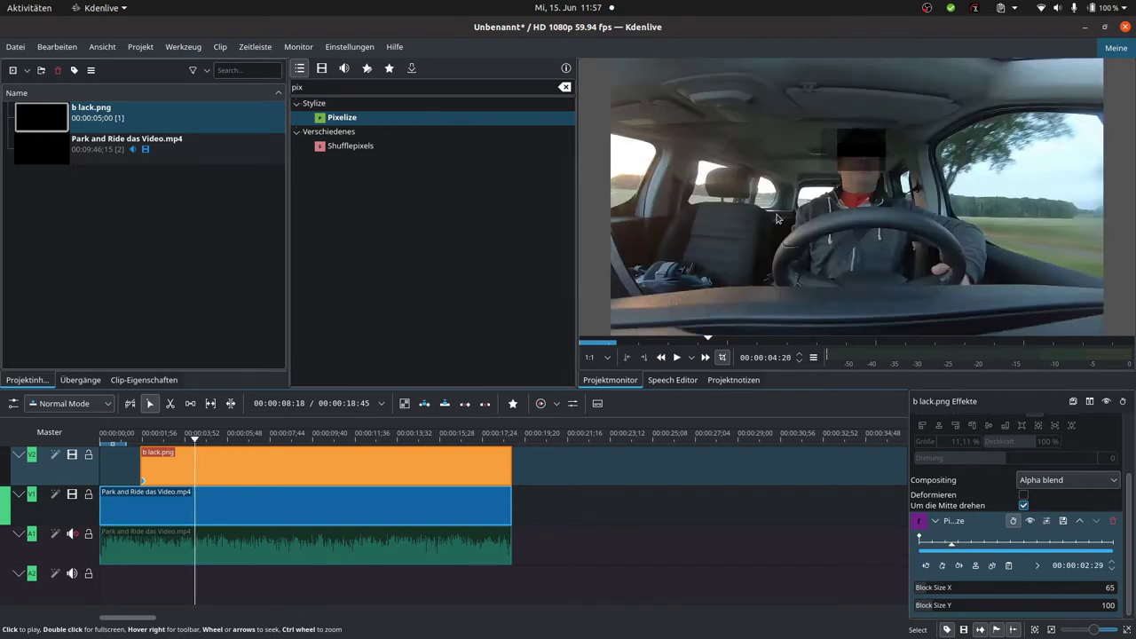
Trim the end of the b lack.png clip to the playhead at 00:00:04:20 and paste a copy of the clip directly after it.
drag(511, 466, 194, 466)
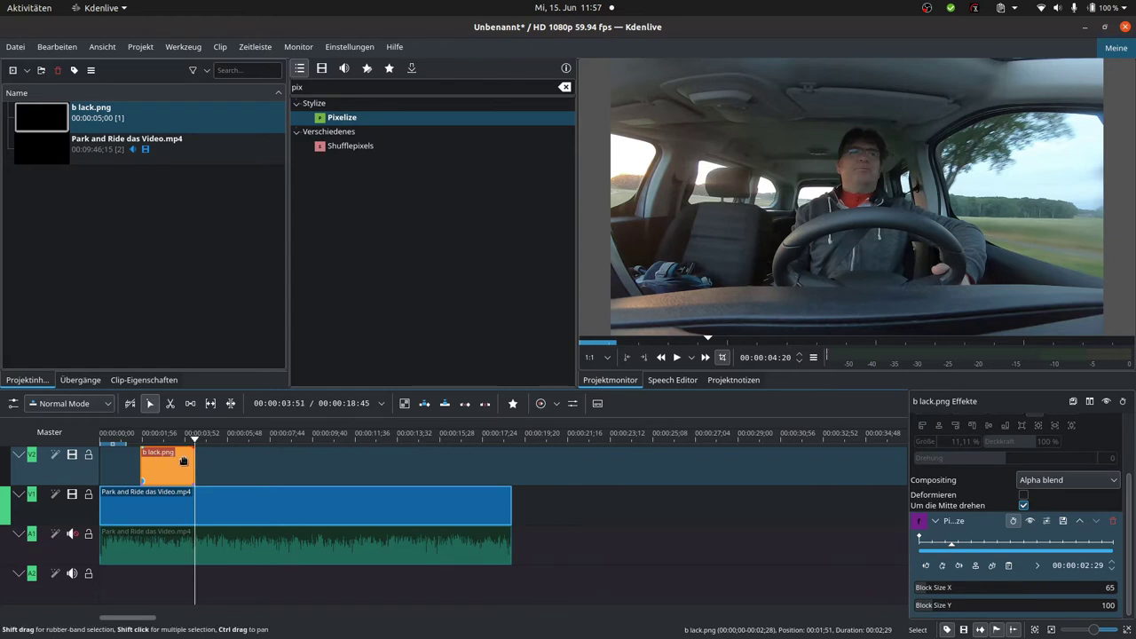
key(ctrl+v)
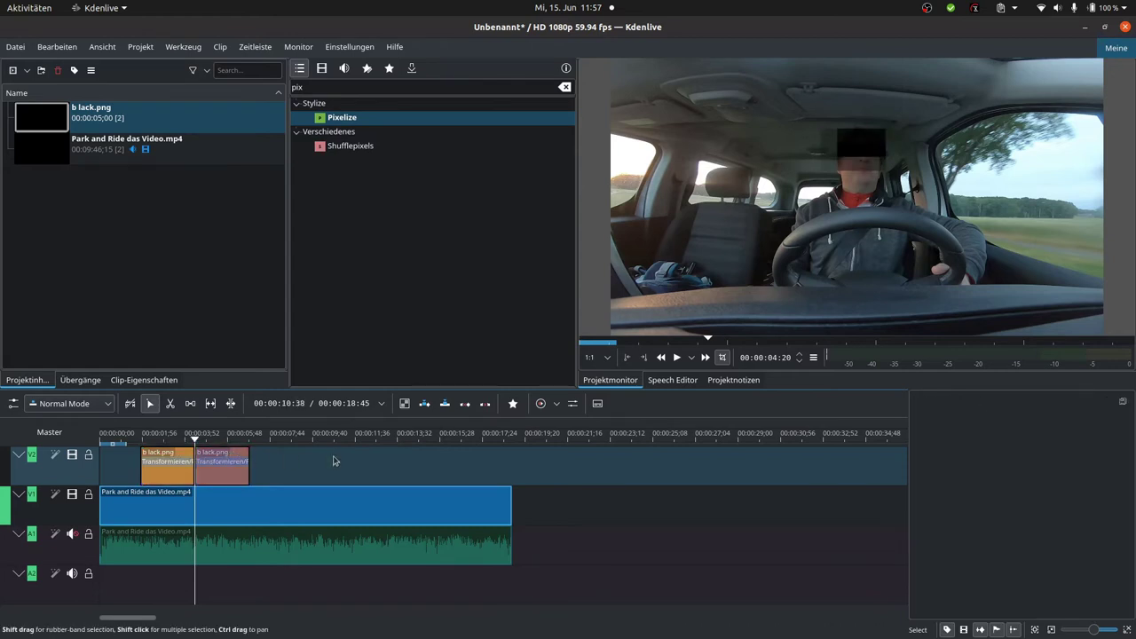
key(space)
key(space)
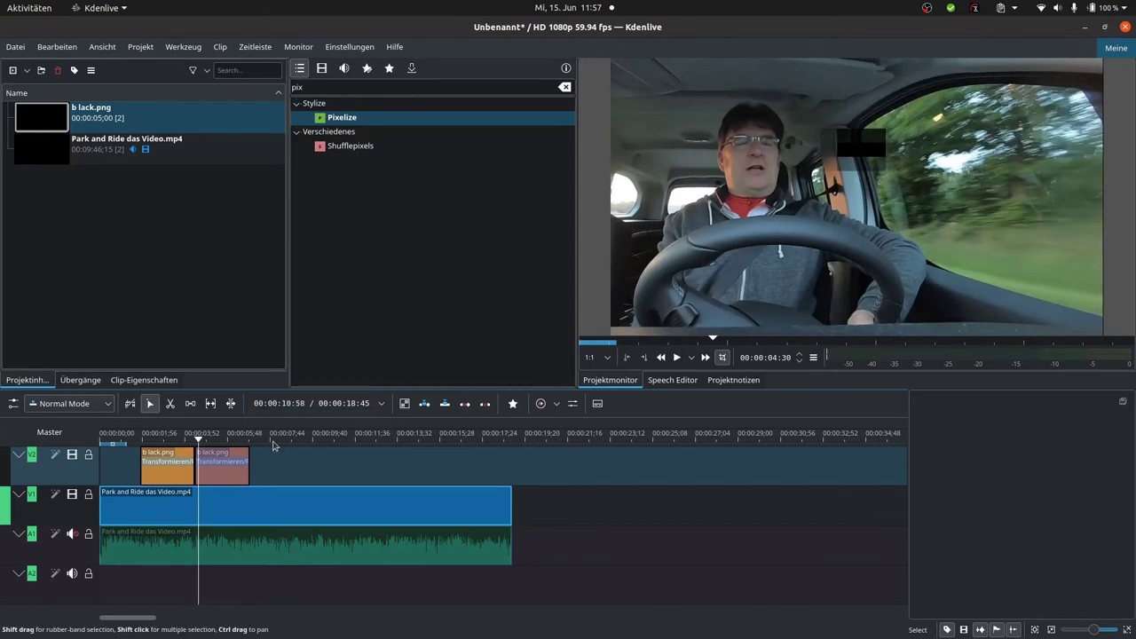
Move the black bar in the second b lack.png clip onto the driver's face, about X 453, Y 267, and play the section to check it.
click(226, 457)
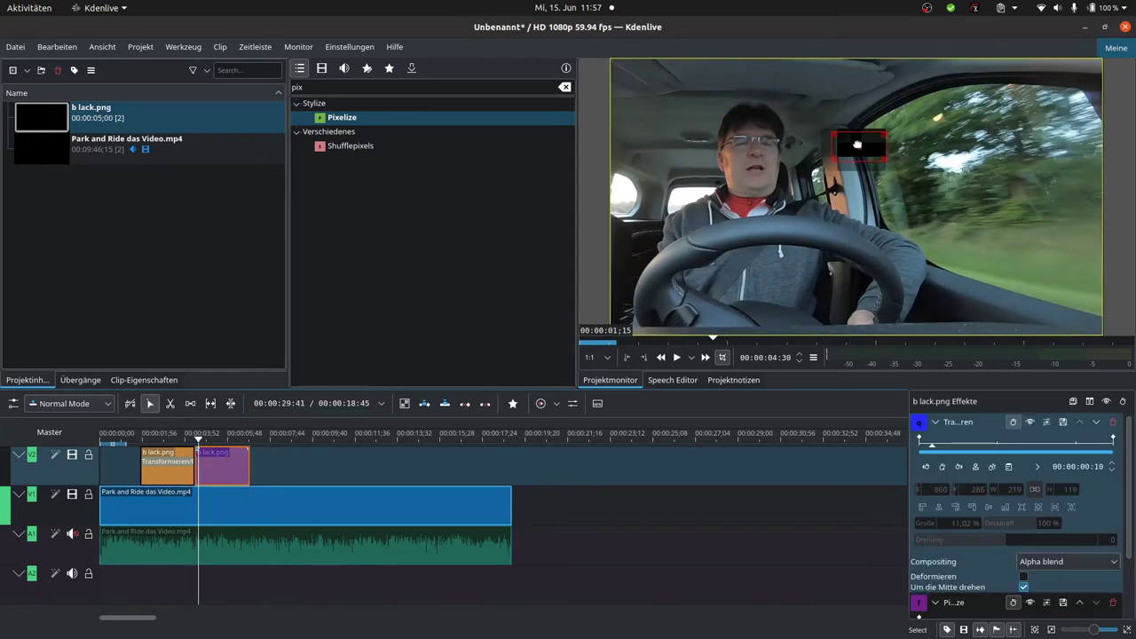
drag(856, 142, 757, 140)
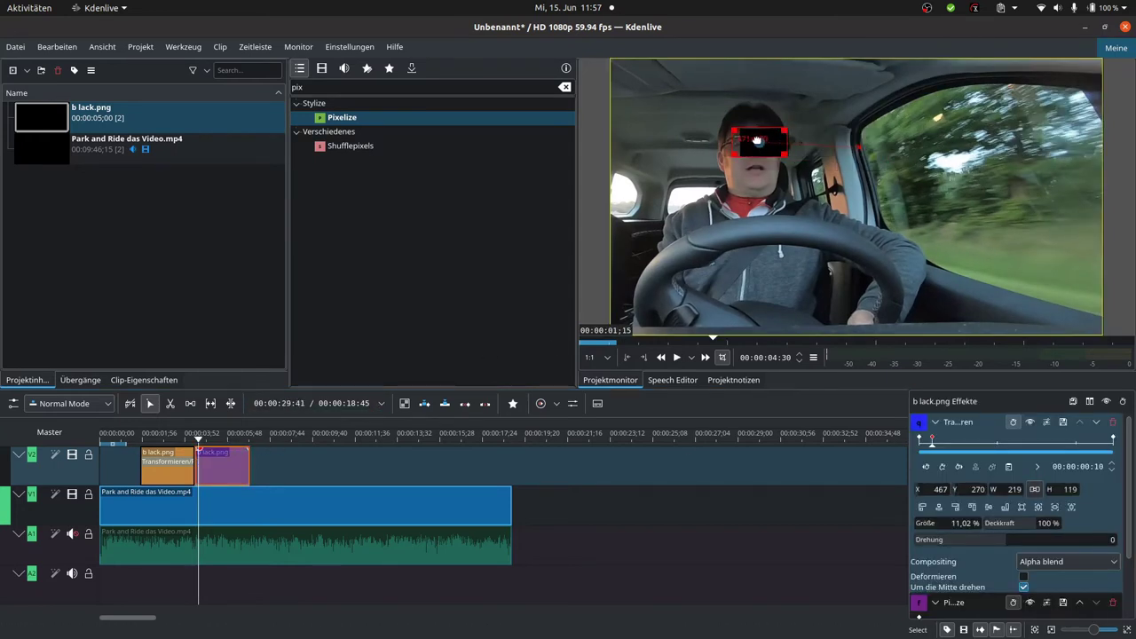
click(242, 441)
key(space)
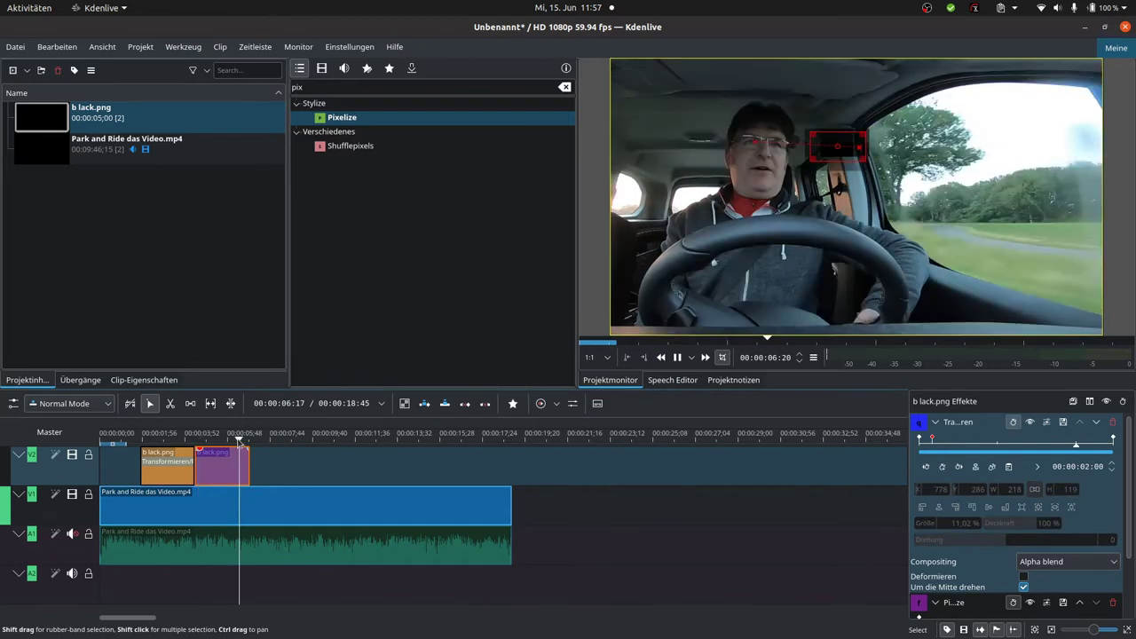
click(183, 440)
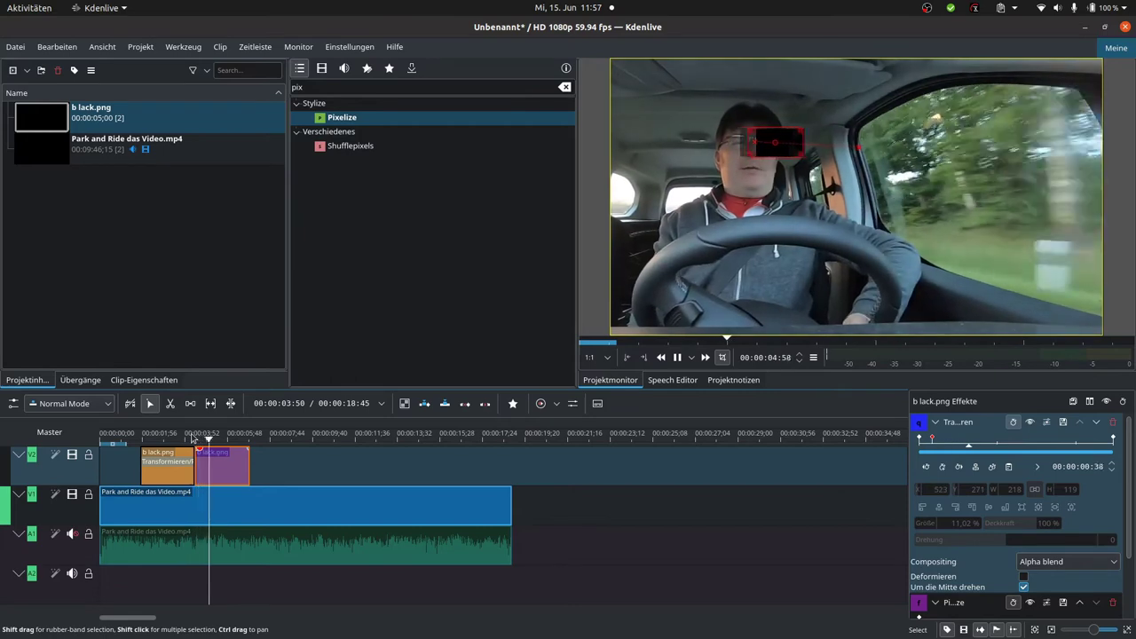
key(space)
click(181, 439)
key(space)
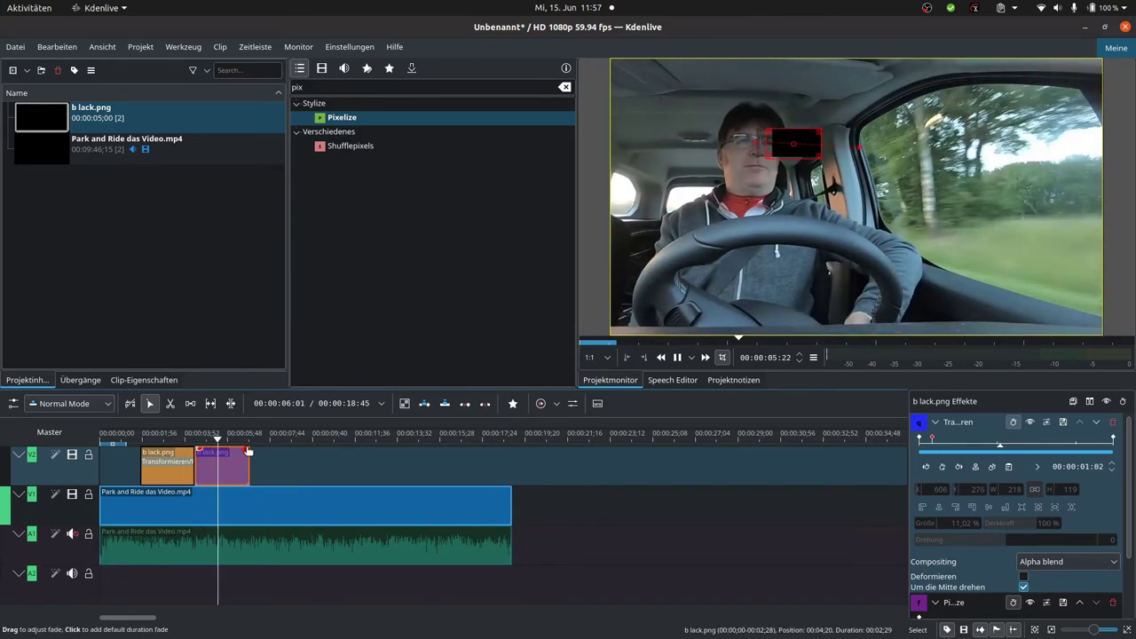
key(space)
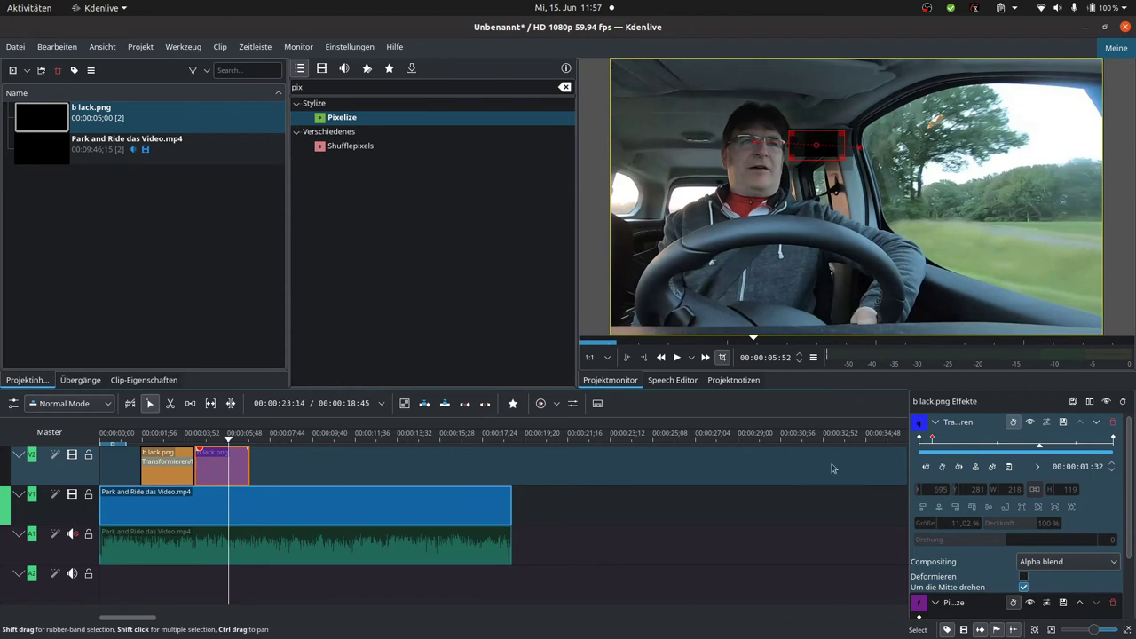
Check the Transformieren keyframes of the second b lack.png clip, and remove its Transformieren and Pixelize effects.
click(1113, 440)
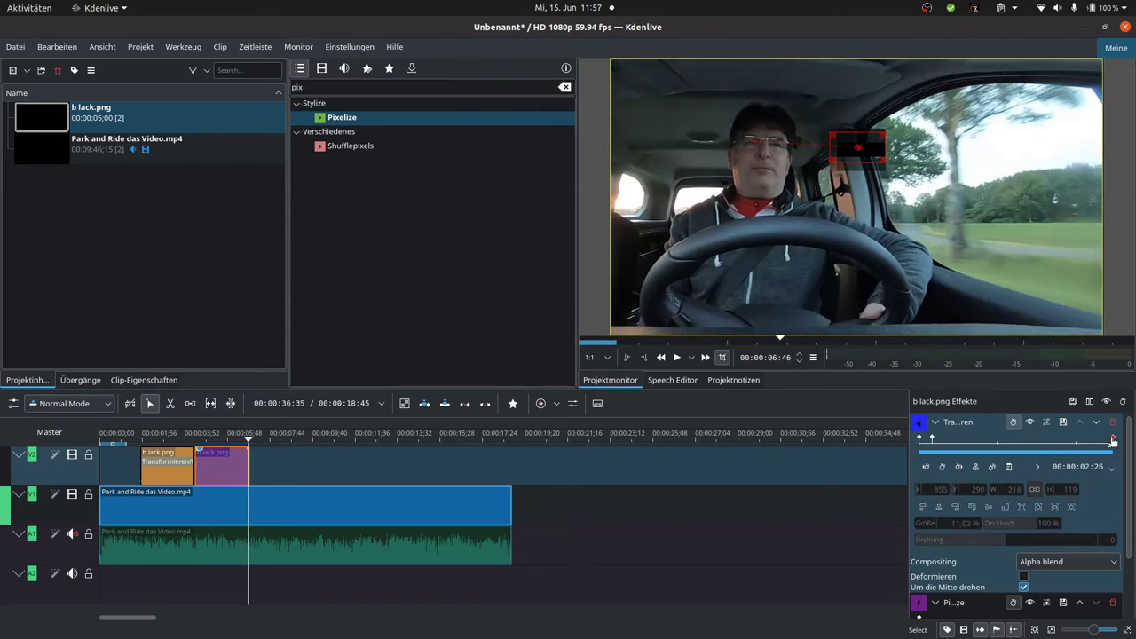
click(1114, 440)
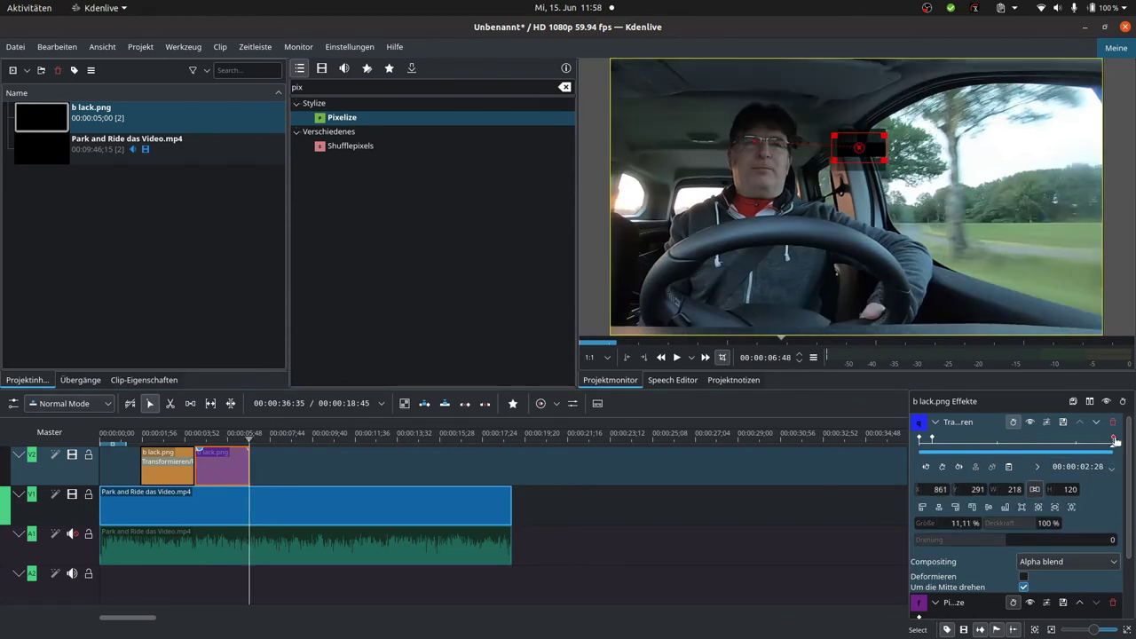
click(934, 440)
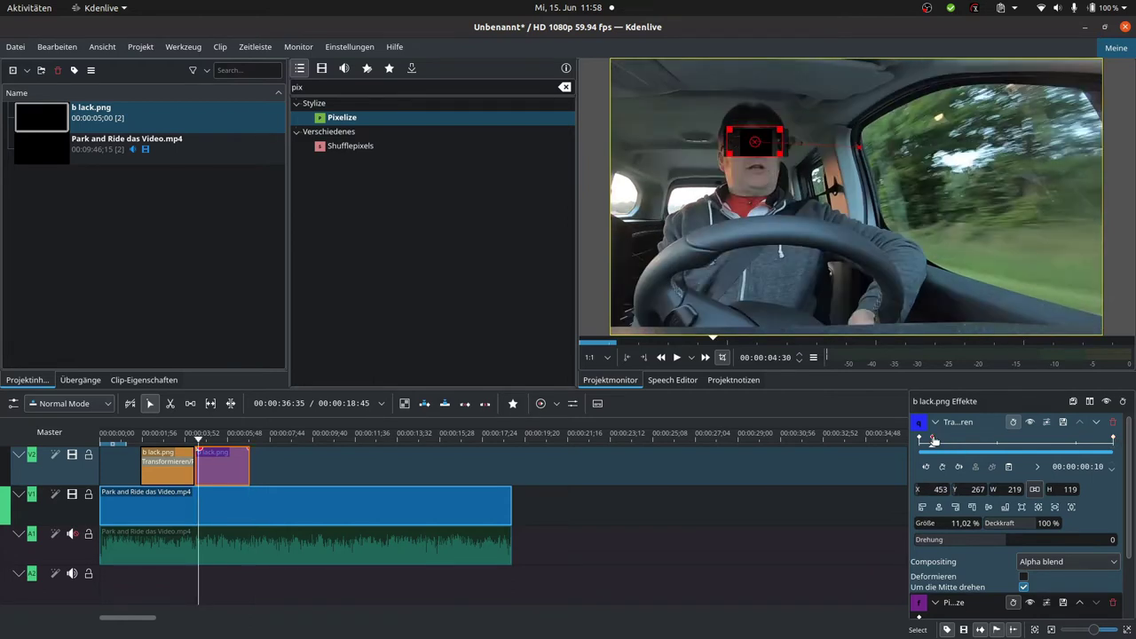
key(Delete)
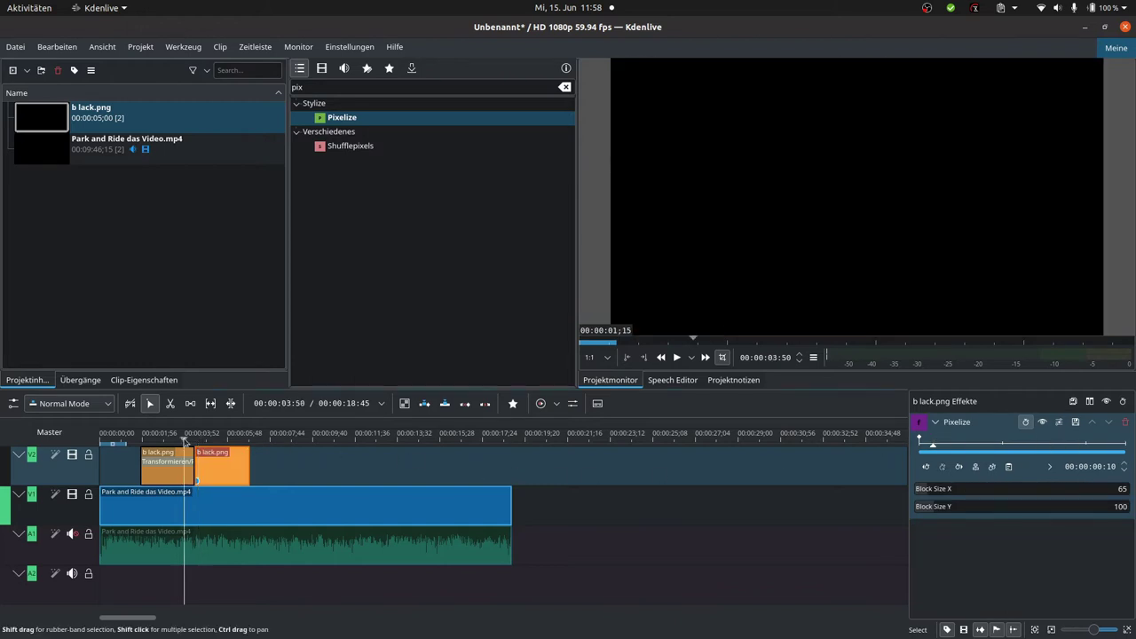
click(185, 441)
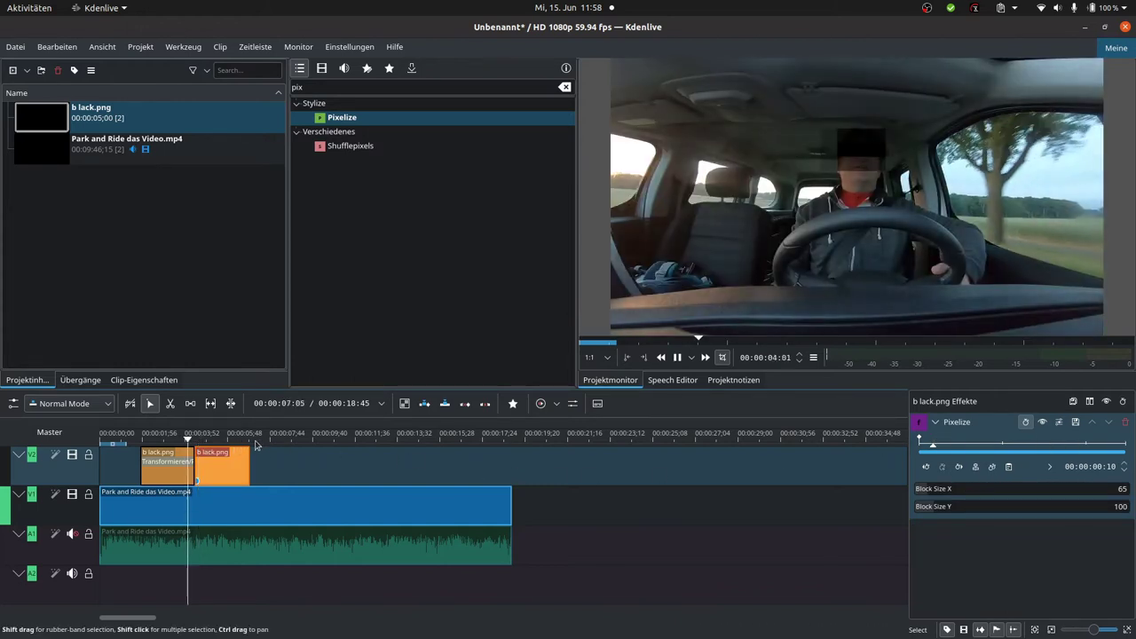
key(space)
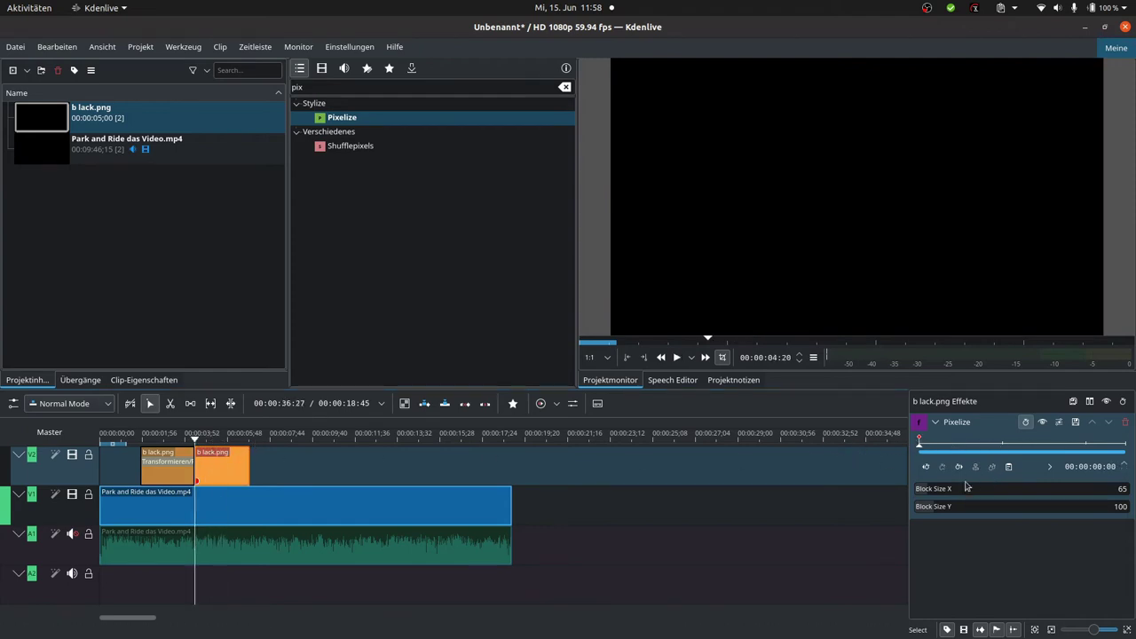
click(1127, 423)
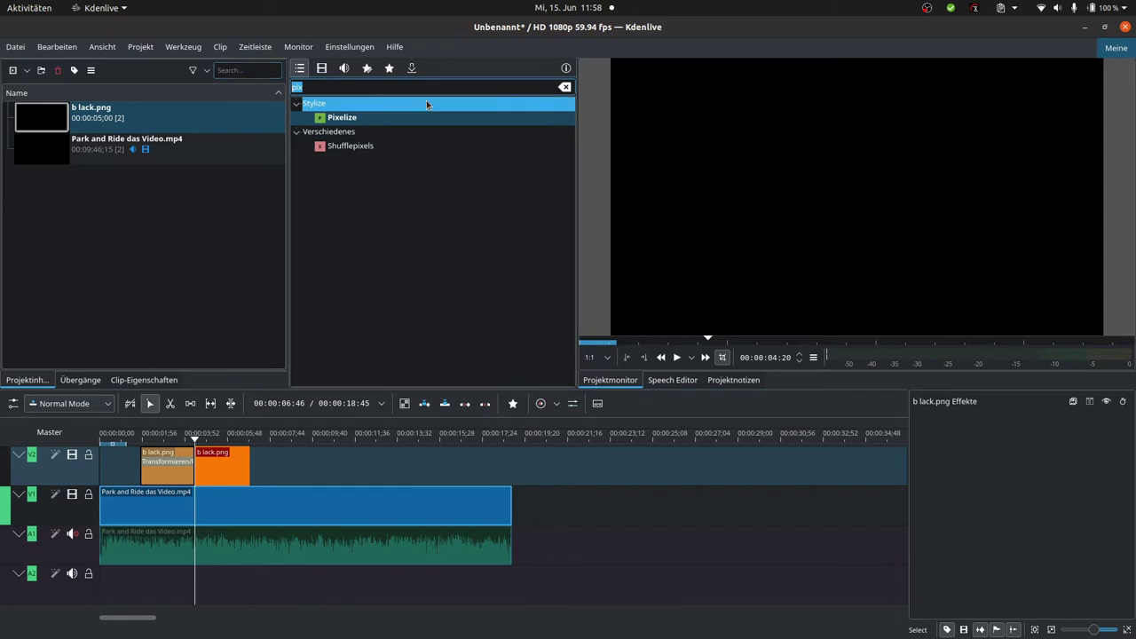
Search the effects for "tran" and apply Transformieren to the second b lack.png clip.
text(tran)
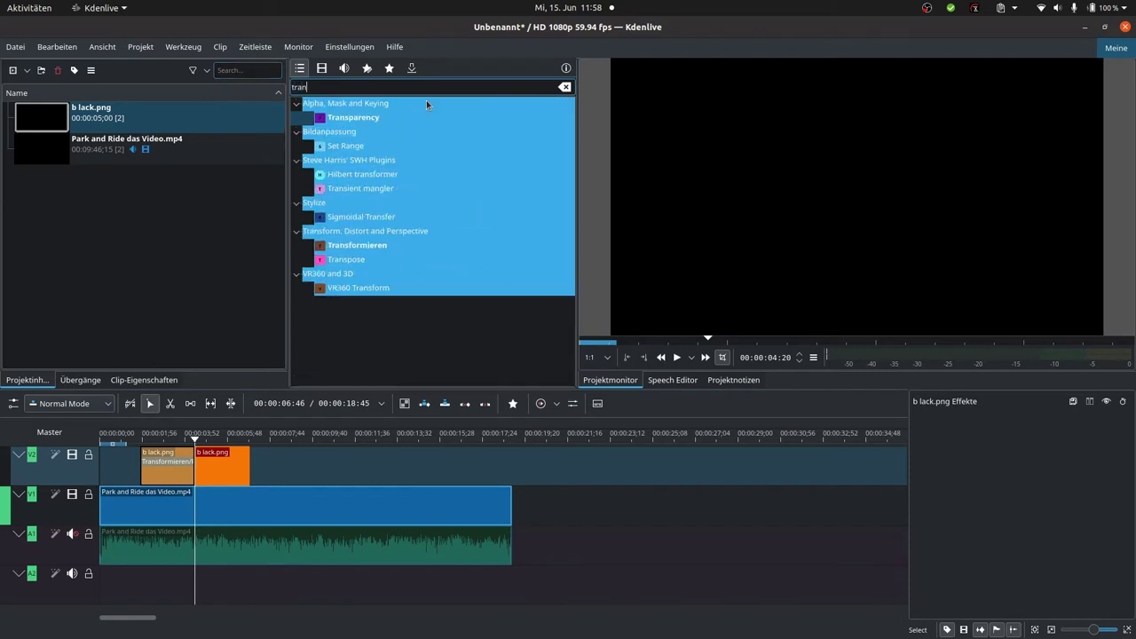
drag(426, 100, 366, 252)
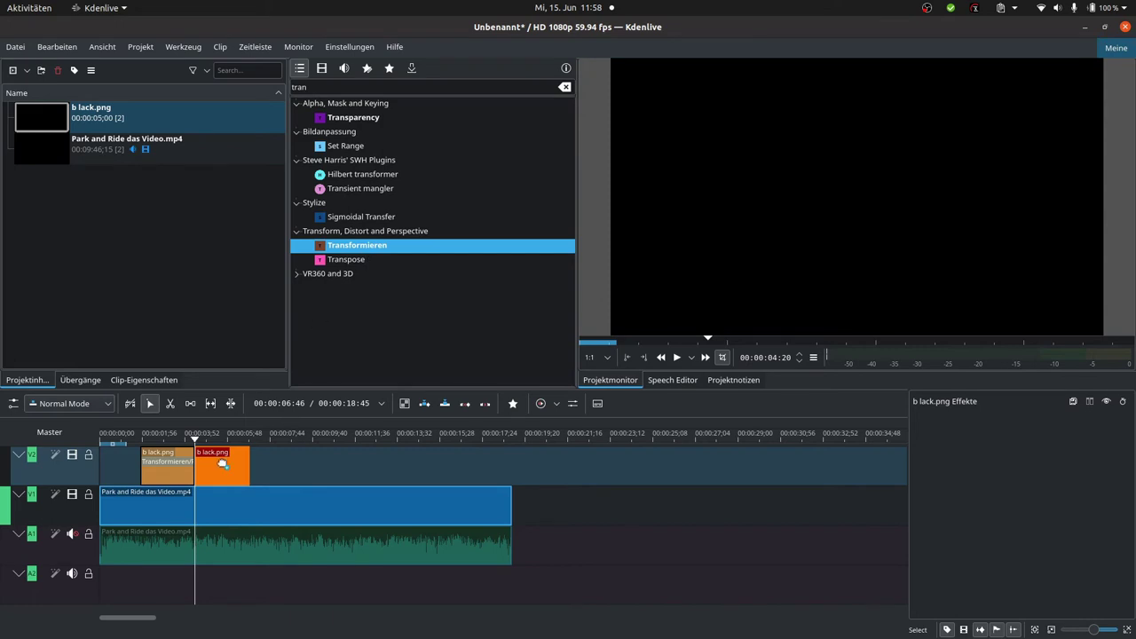
drag(222, 464, 224, 463)
Shrink the black image to about 526 × 215 and place it over the driver's head at about X 736, Y 273.
click(921, 441)
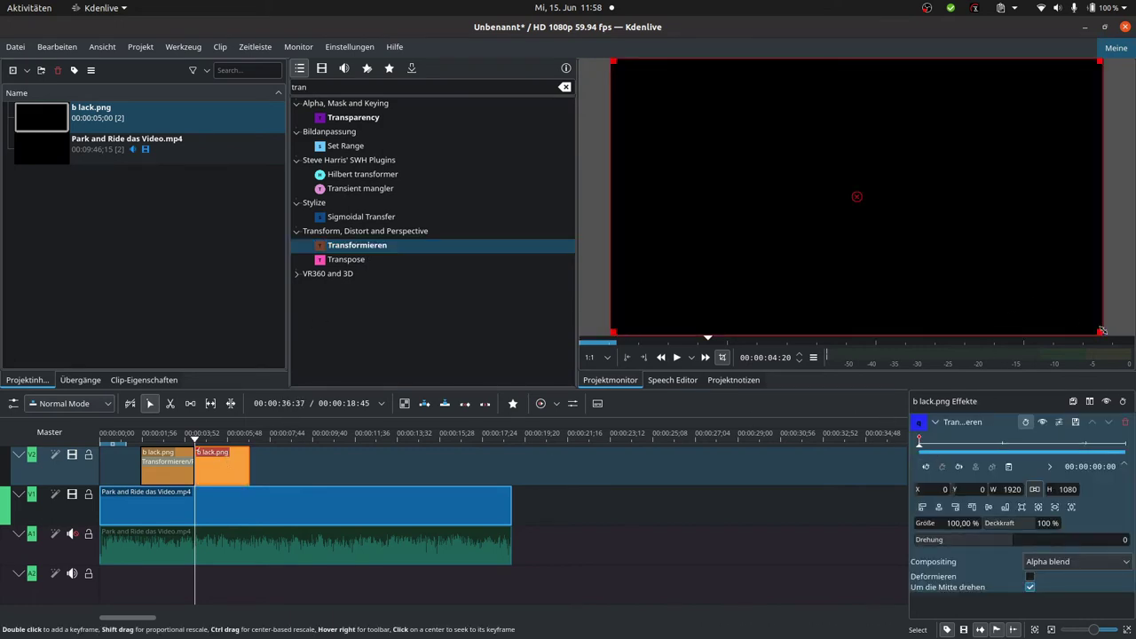
drag(1102, 330, 859, 178)
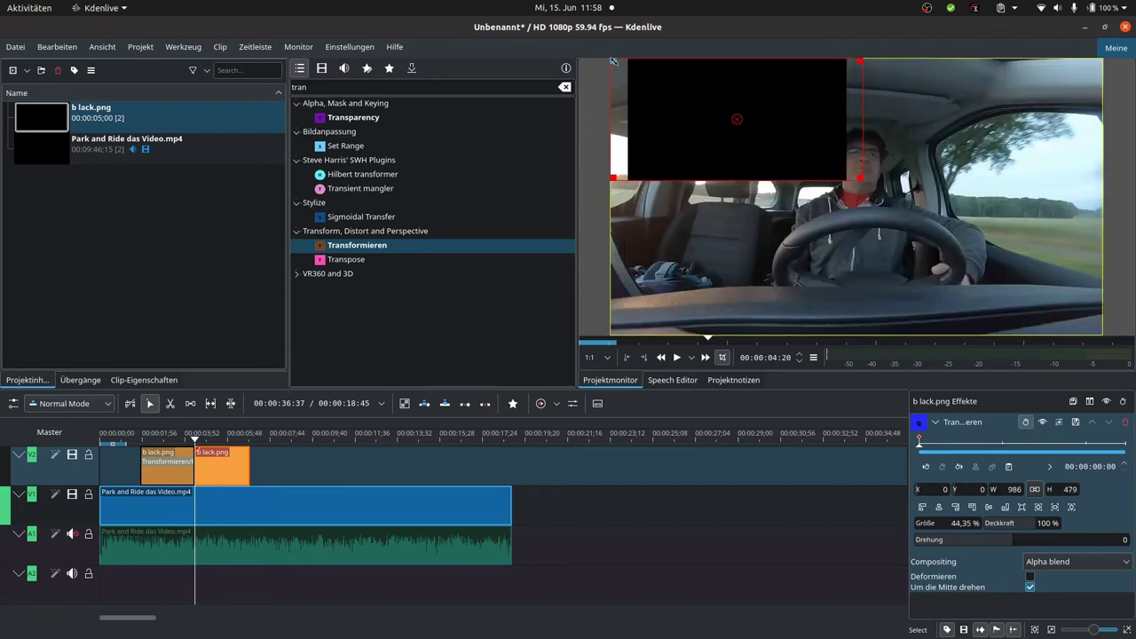
drag(613, 61, 730, 127)
drag(796, 154, 873, 156)
Play across the camera change and move the black image onto the driver's face in the closer view, about X 317, Y 208.
click(175, 442)
key(space)
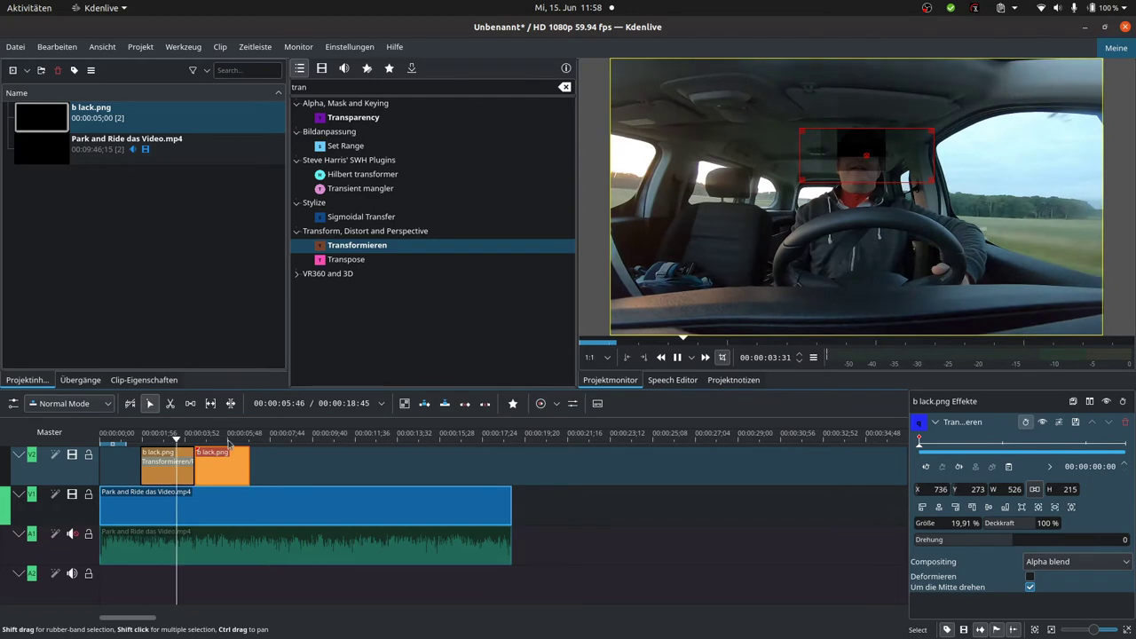
key(space)
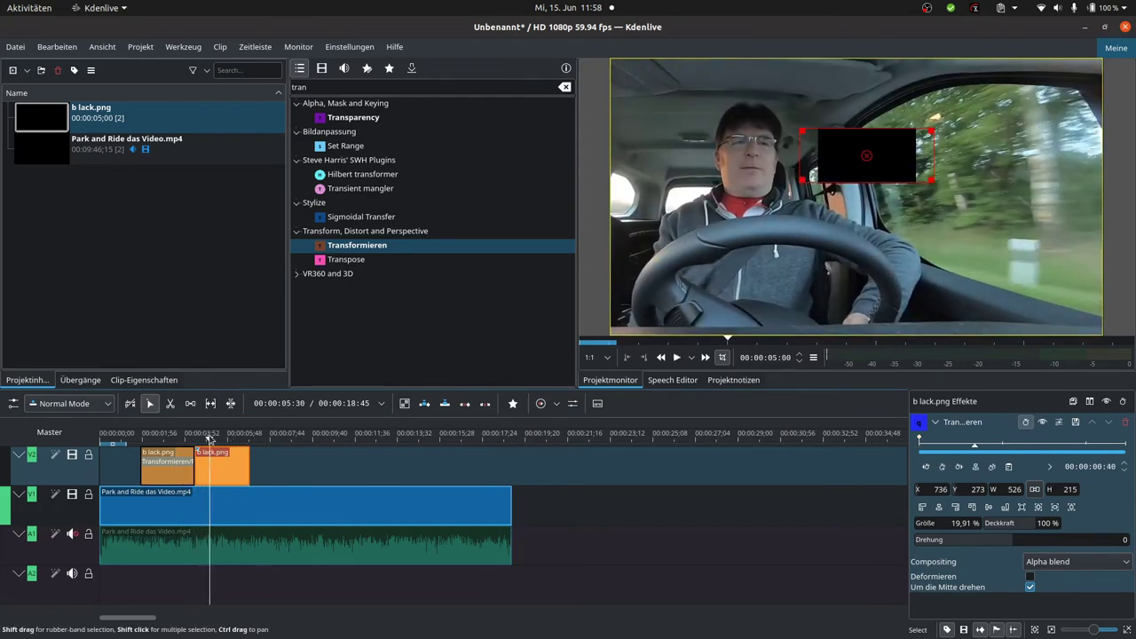
click(920, 440)
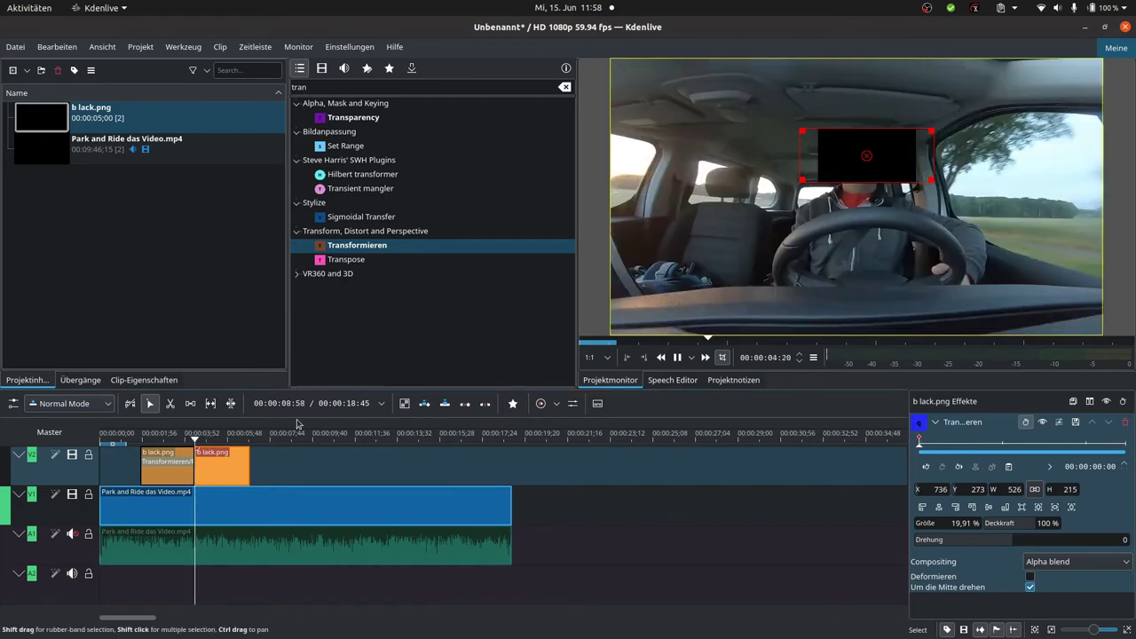
drag(865, 153, 758, 139)
Locate the next camera change at 00:00:11:14 and extend the end of the second b lack.png clip to it.
key(space)
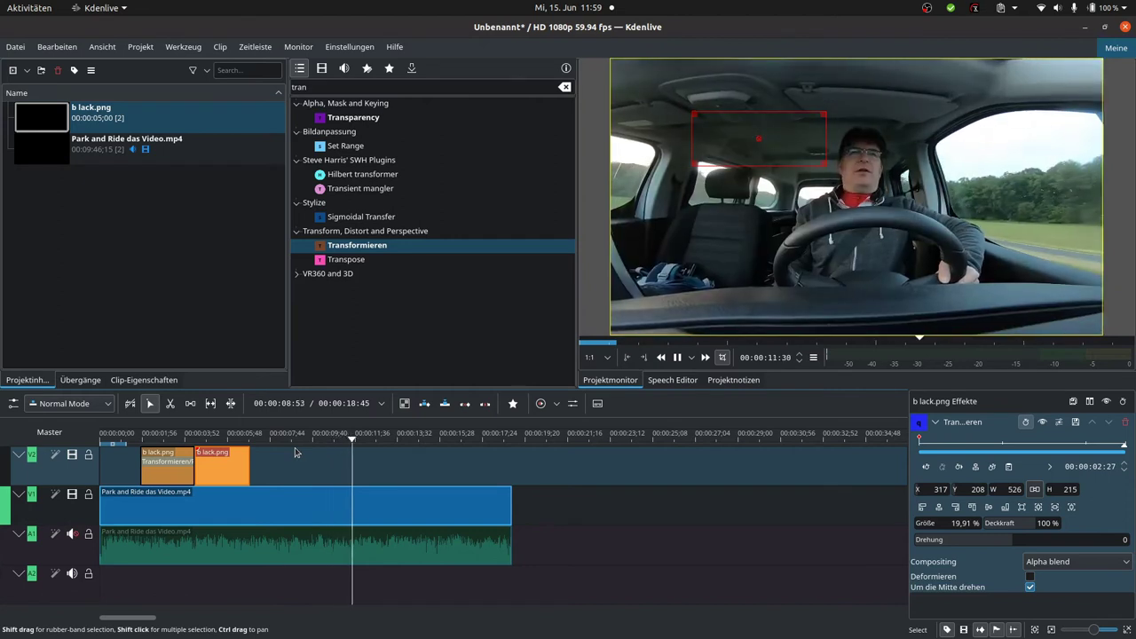
click(717, 274)
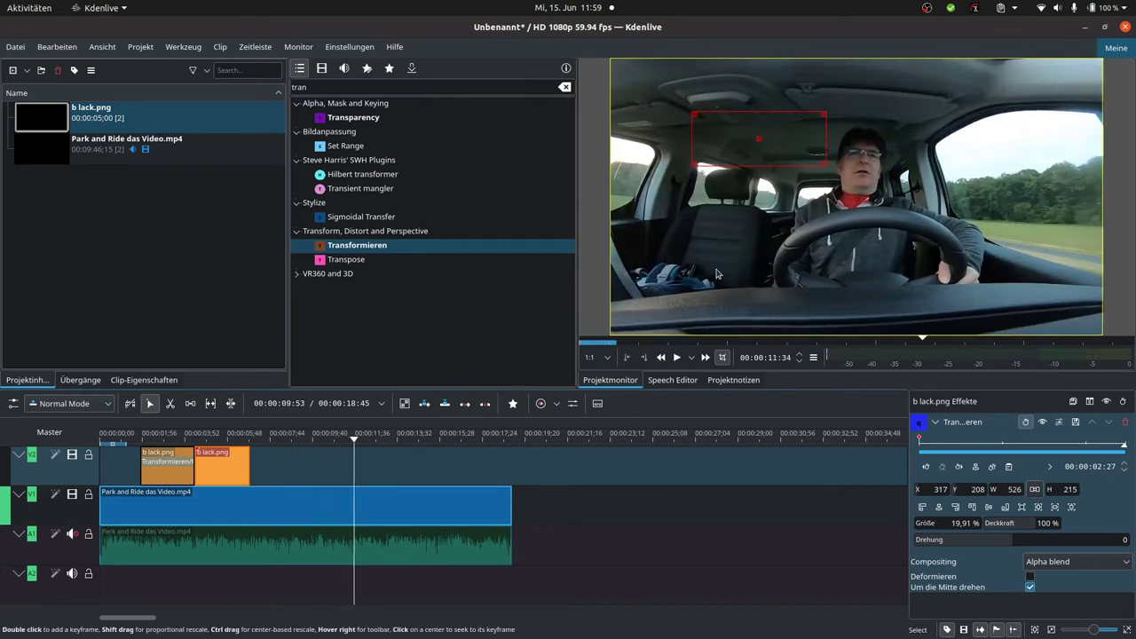
key(Left)
key(Left)
key(Left)
key(Left)
key(Left)
key(Left)
key(Left)
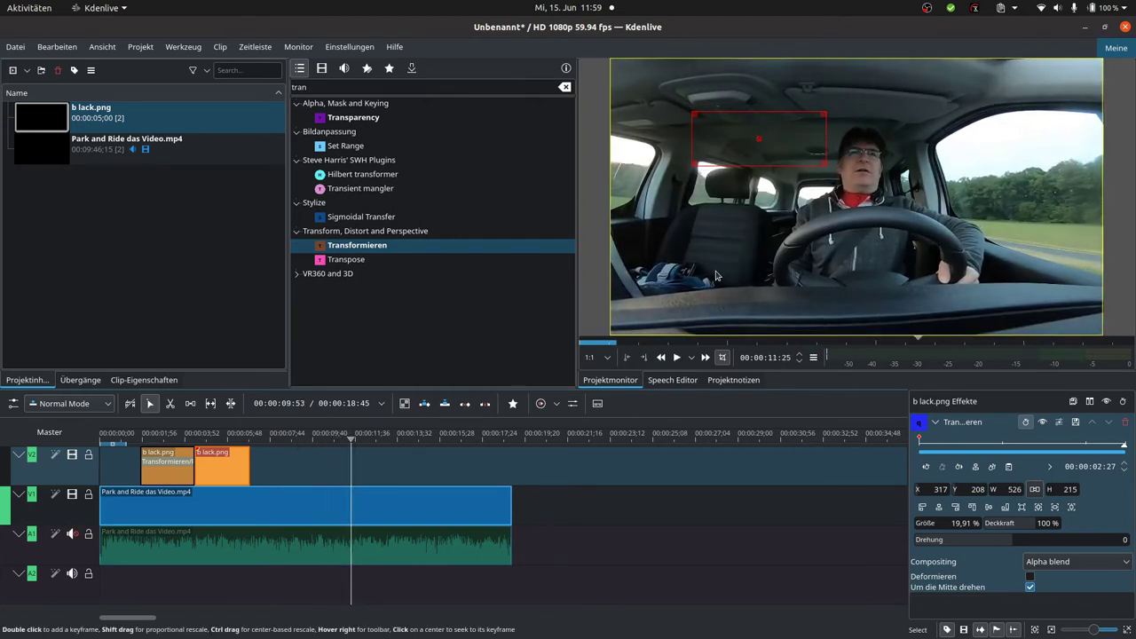
key(Left)
key(Left)
key(Left)
key(Left)
key(Left)
key(Left)
key(Left)
key(Left)
key(Left)
key(Left)
key(Left)
key(Left)
key(Left)
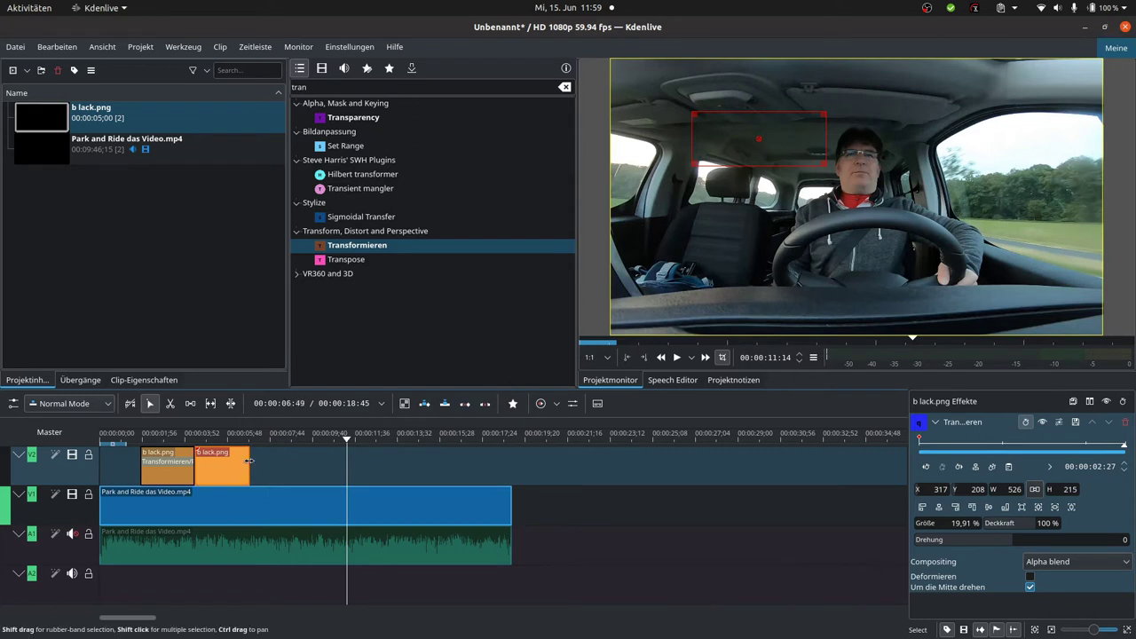
drag(250, 460, 337, 468)
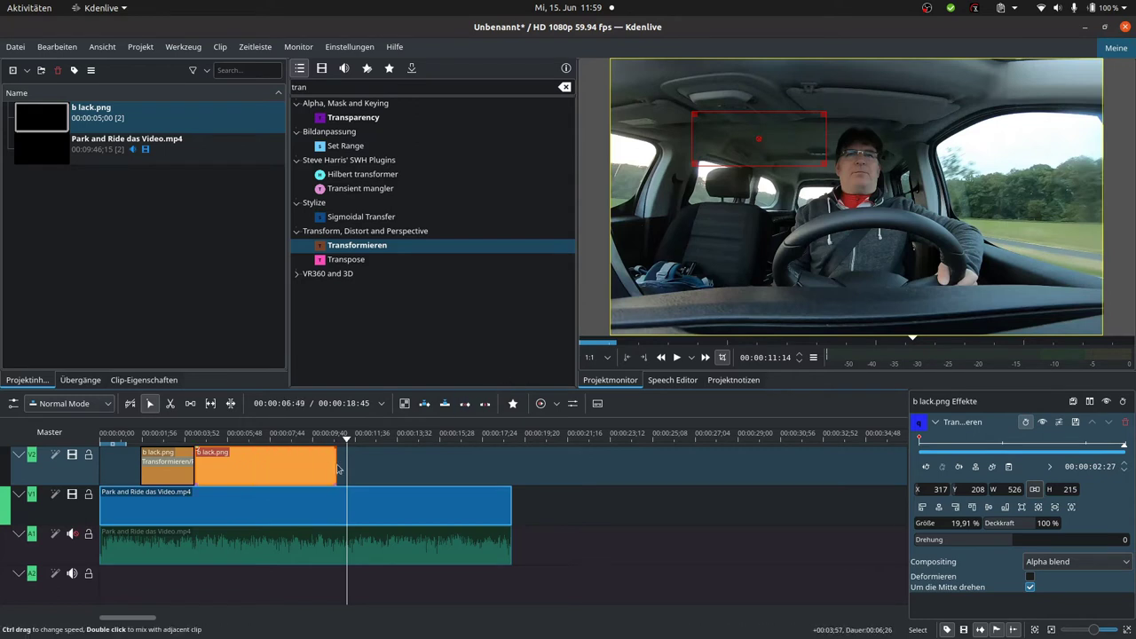
Copy the first b lack.png clip and paste it on V2 at 00:00:11:14, directly after the second clip.
click(182, 473)
key(ctrl+c)
key(ctrl+v)
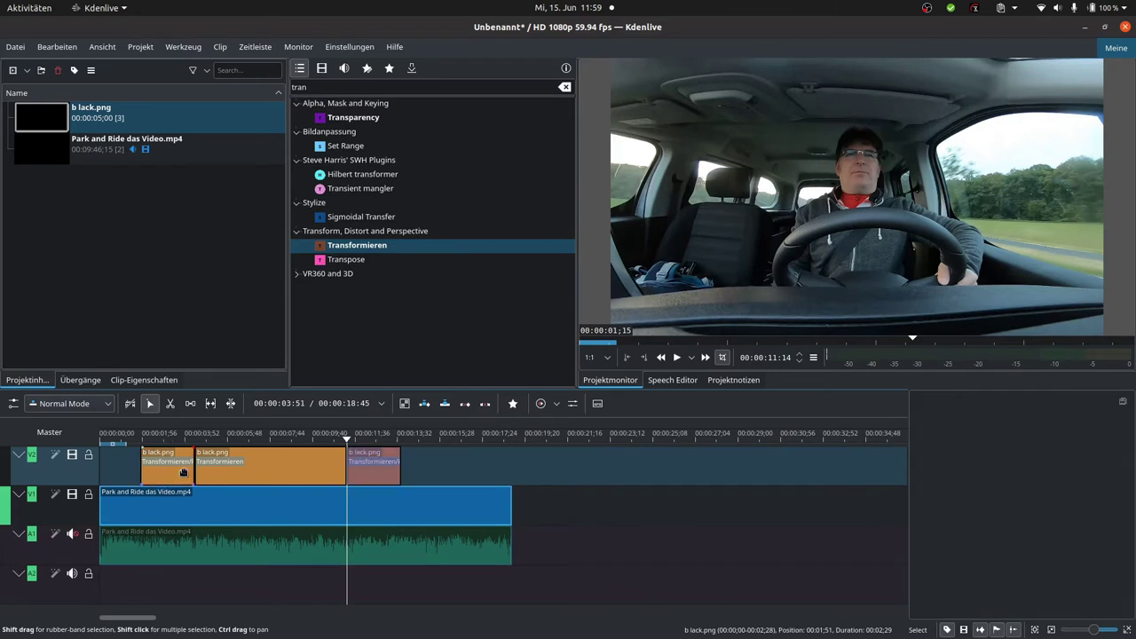
Play the timeline from before the first b lack.png clip to check the covered face in all three sections.
click(126, 444)
key(space)
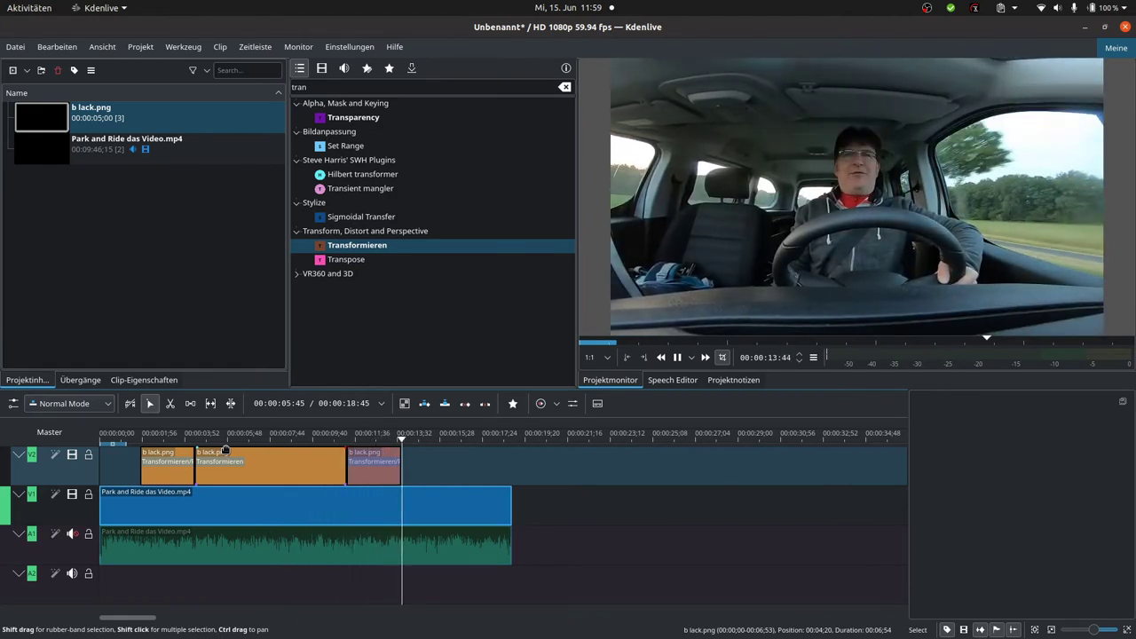
click(677, 358)
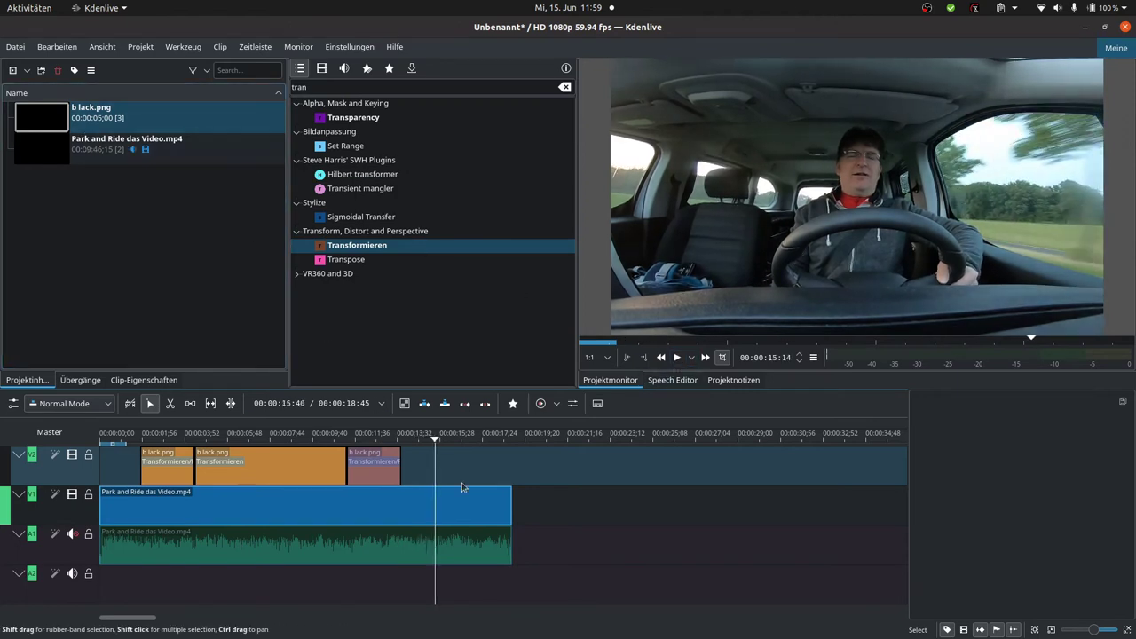
Add Park and Ride das Video.mp4 again on V1 after the first video clip and trim its start to the bicycle scene at about 00:00:20:45.
drag(139, 143, 645, 511)
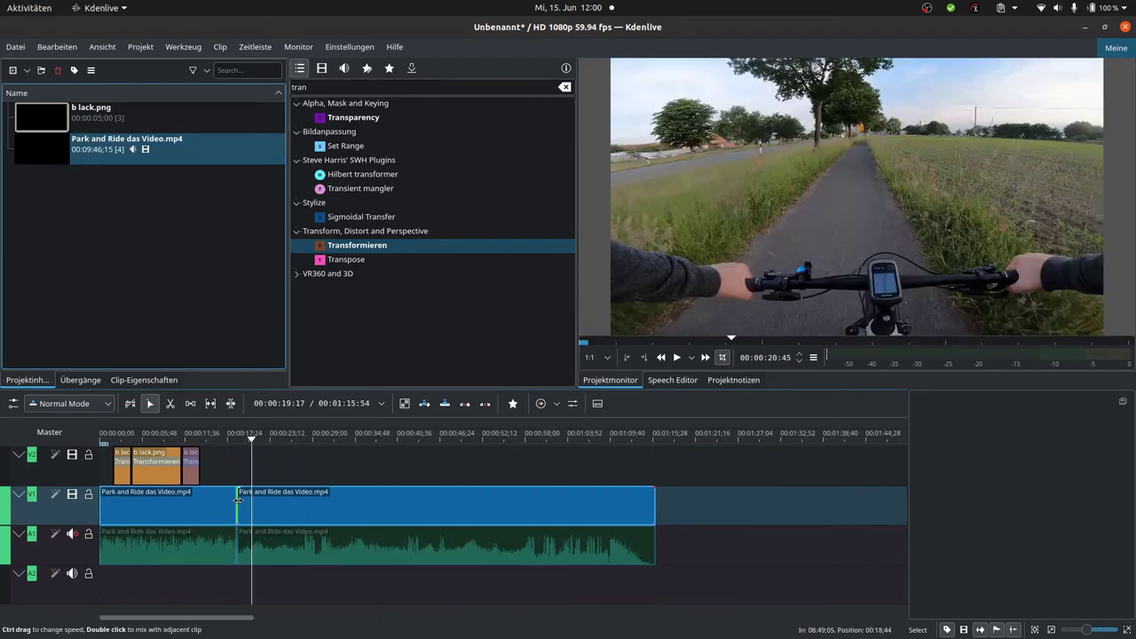
drag(239, 501, 274, 505)
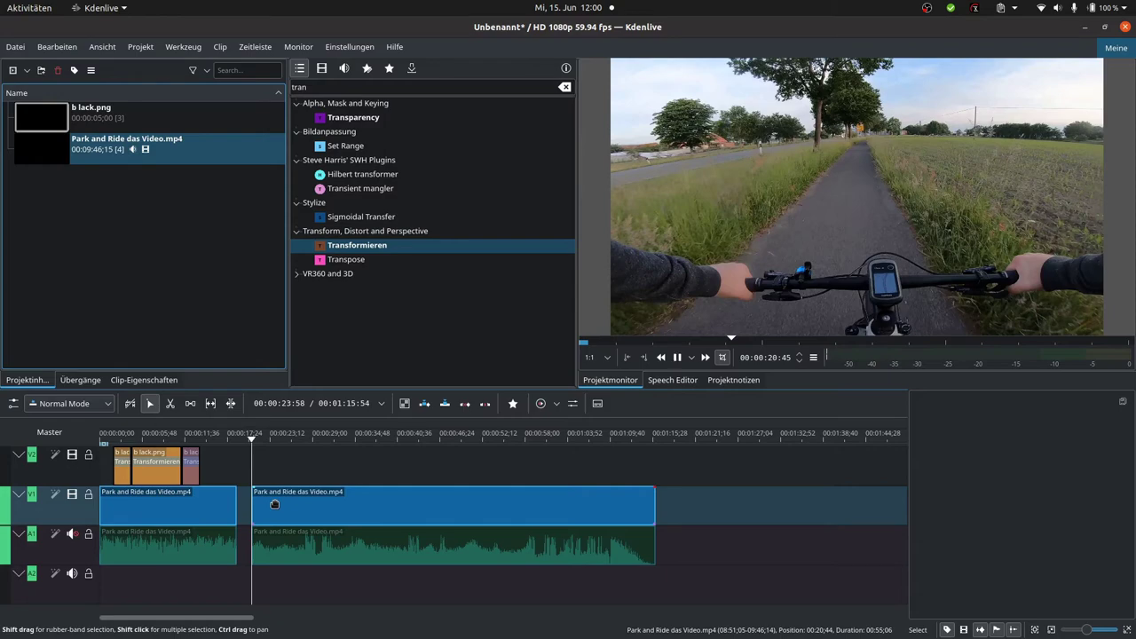
key(space)
key(space)
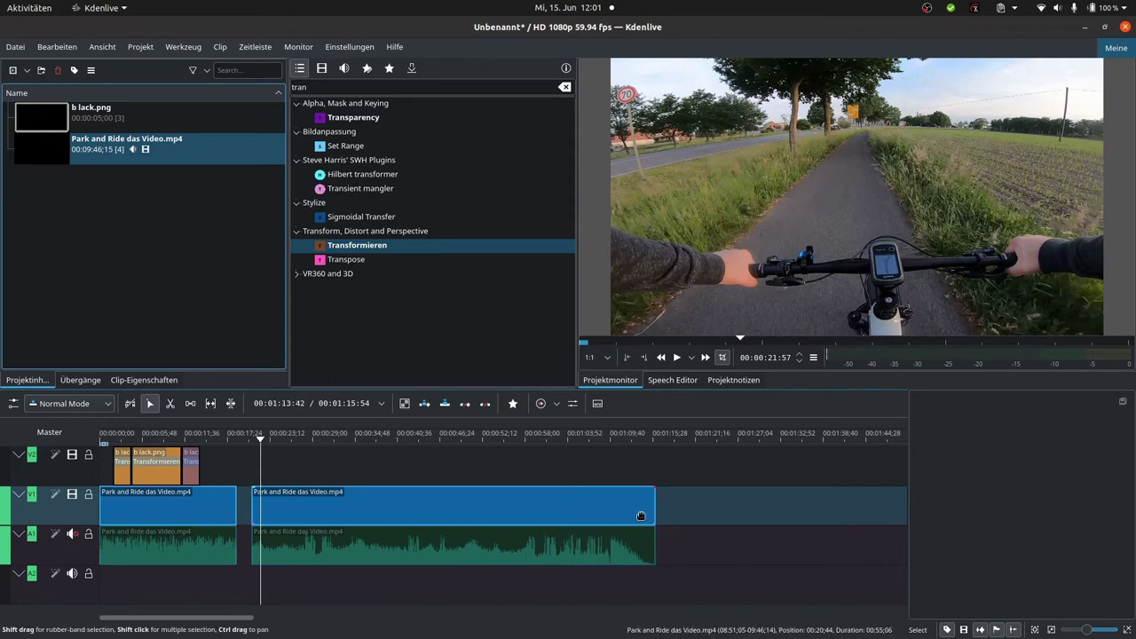
Trim the end of the bicycle clip to a duration of about 00:00:02:51 and move it directly against the first video clip.
drag(641, 516, 271, 516)
scroll(1101, 632, up, 3)
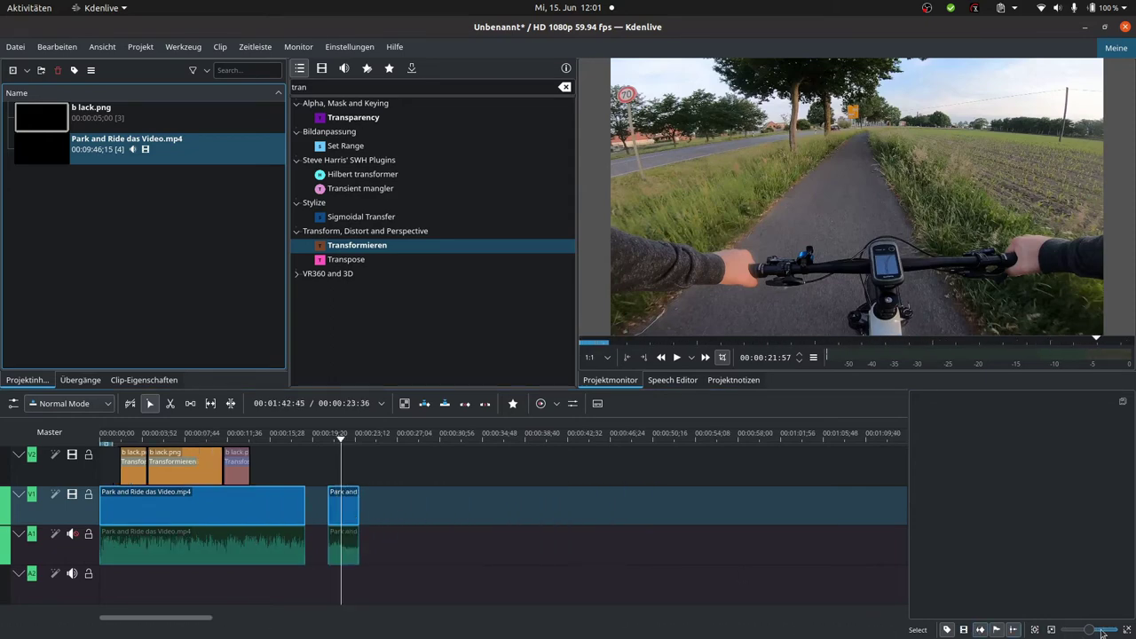
drag(531, 506, 472, 506)
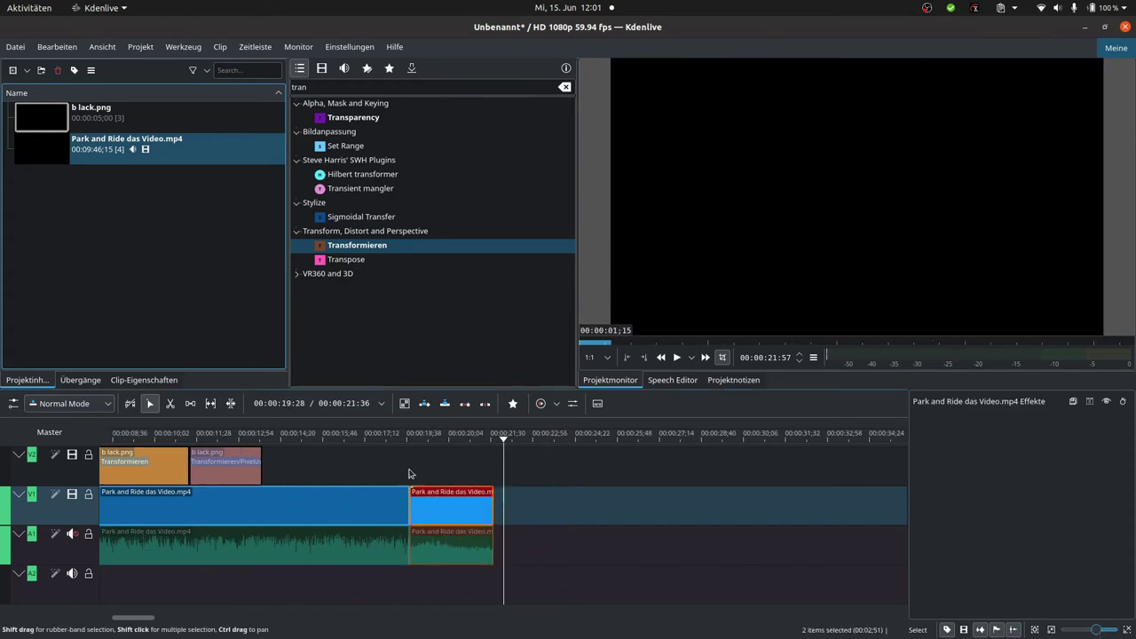
Place b lack.png on V2 above the bicycle clip and shorten it to a small section around 00:00:19:57.
click(125, 124)
drag(124, 124, 437, 466)
drag(575, 466, 448, 466)
Apply Transformieren to b lack.png above the bicycle clip and shrink it to about 591 × 229 over the road at X -89, Y 279.
click(444, 467)
click(366, 253)
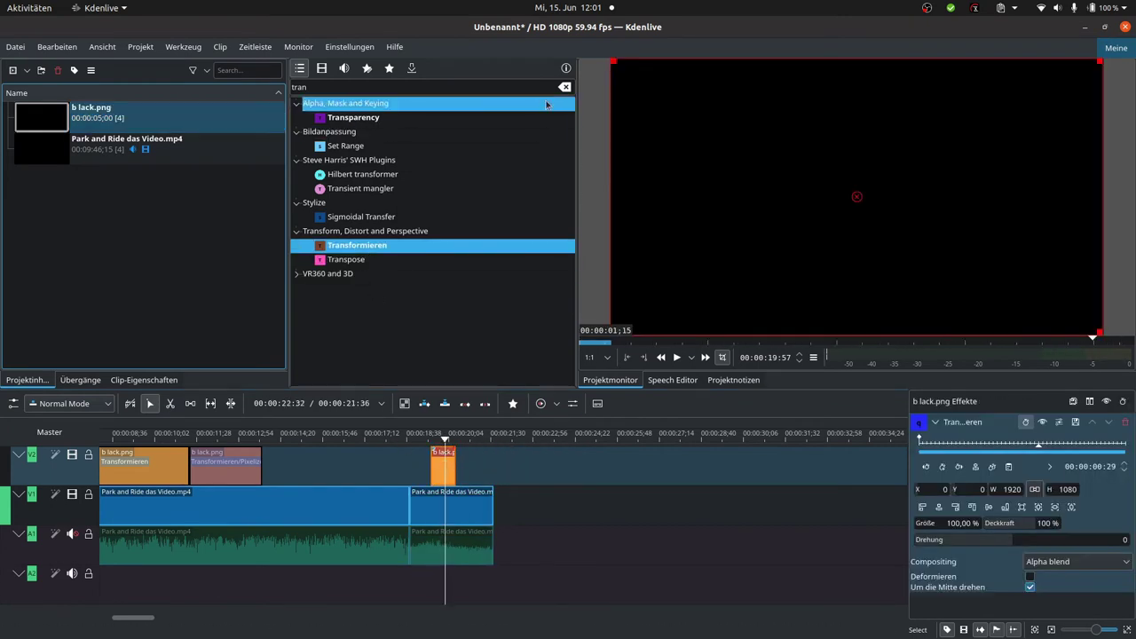
drag(612, 64, 647, 158)
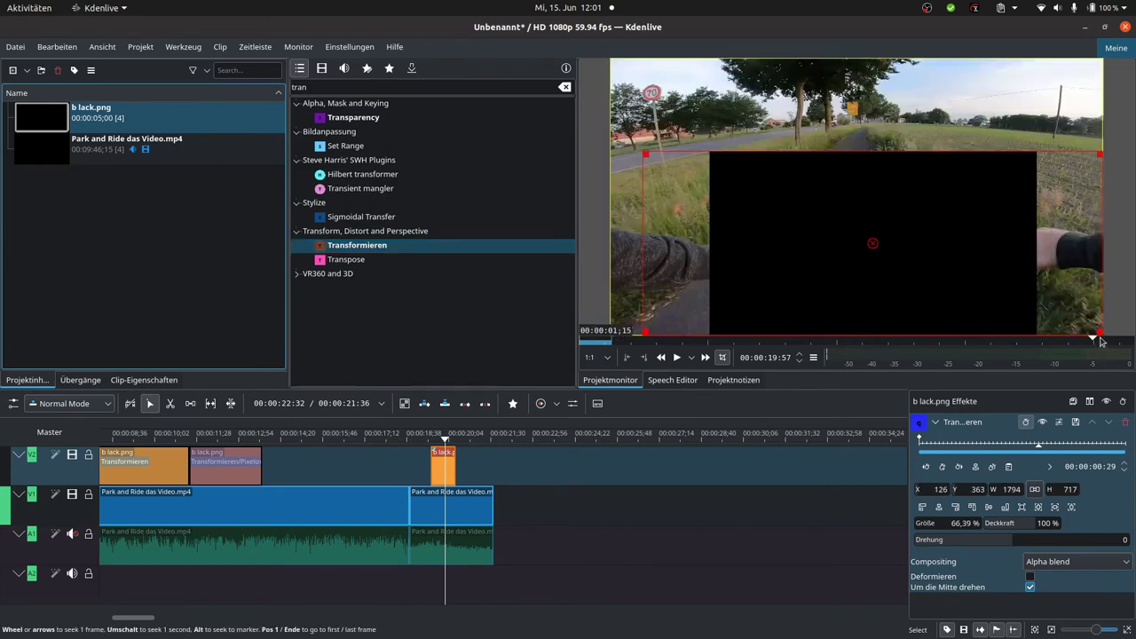
drag(1099, 334, 667, 165)
Move the b lack.png clip to start at 00:00:18:51, where the car enters the bicycle scene, and extend its end to about 00:00:20:13.
key(space)
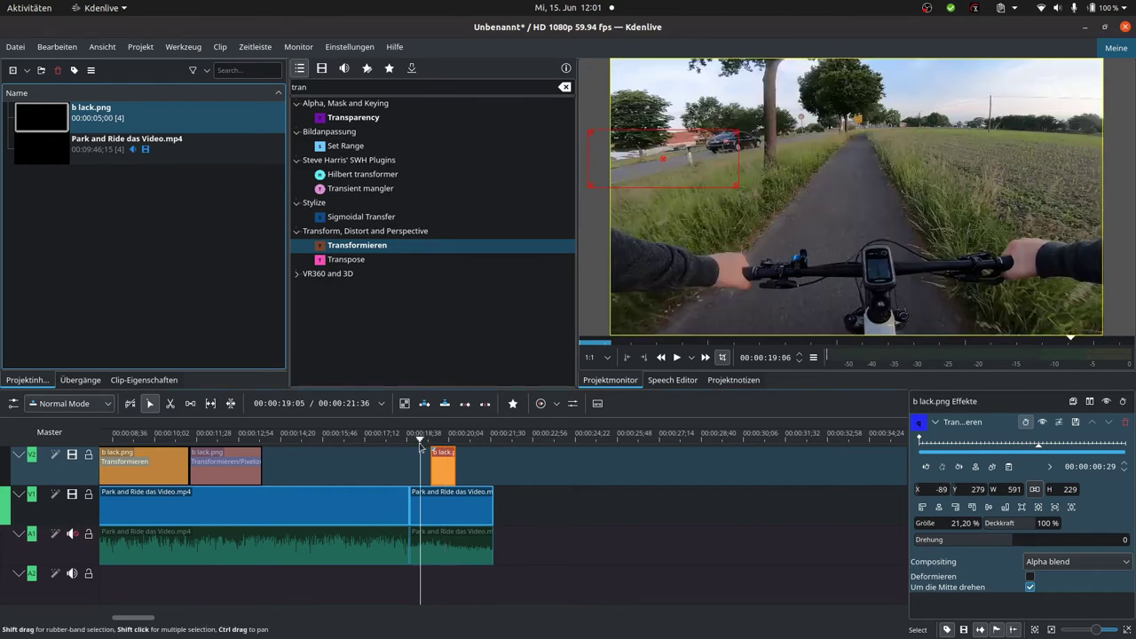
click(415, 444)
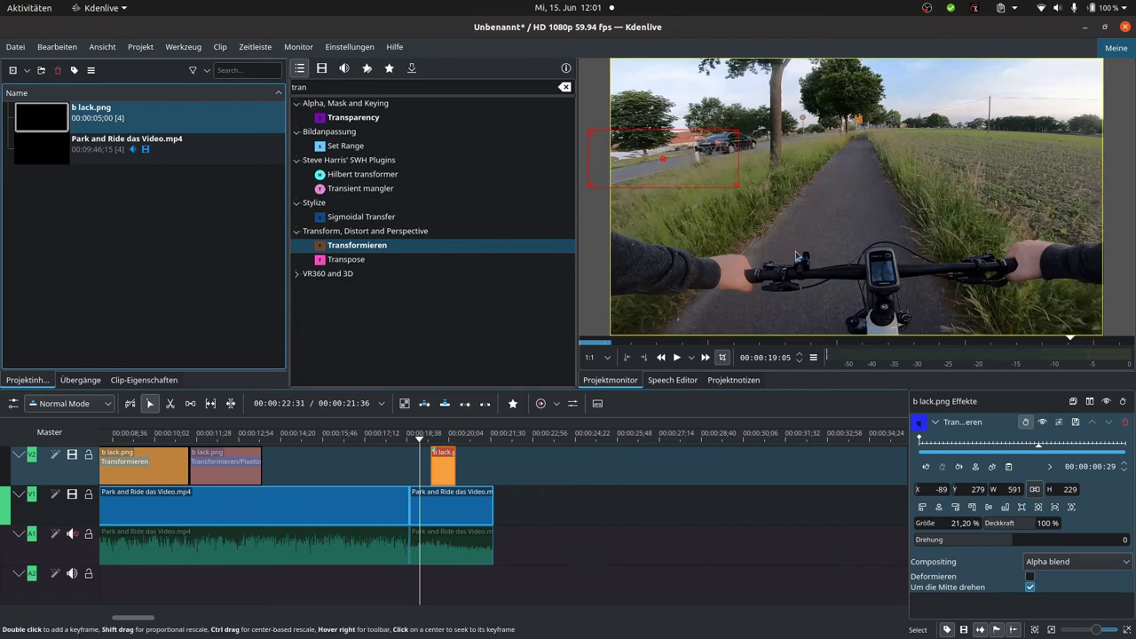
scroll(799, 257, up, 8)
scroll(803, 257, up, 6)
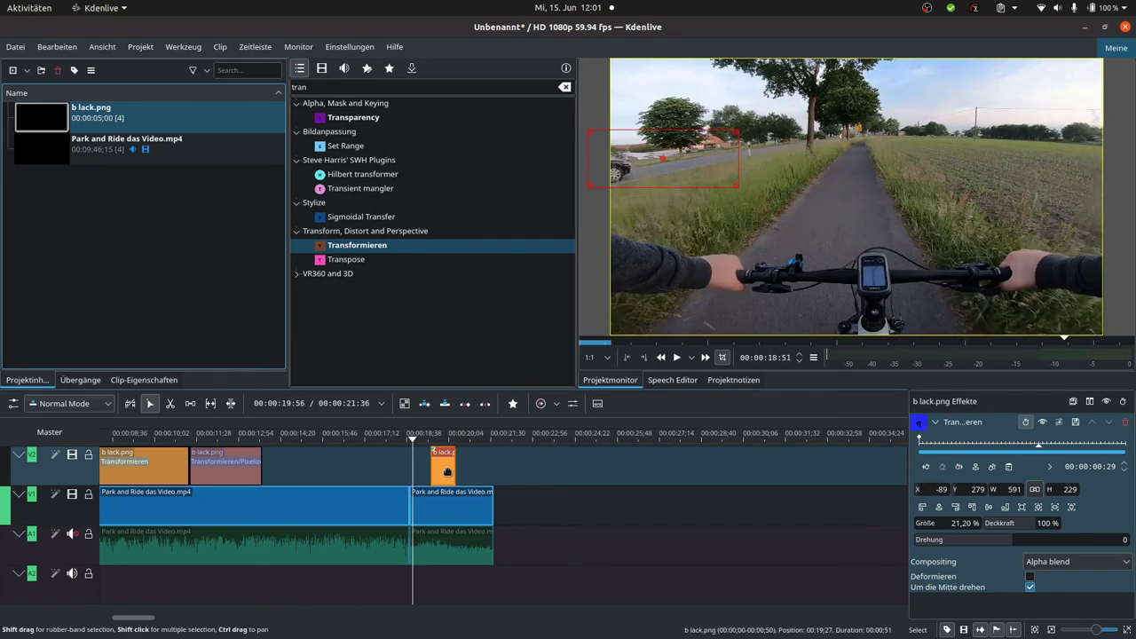
drag(448, 470, 429, 471)
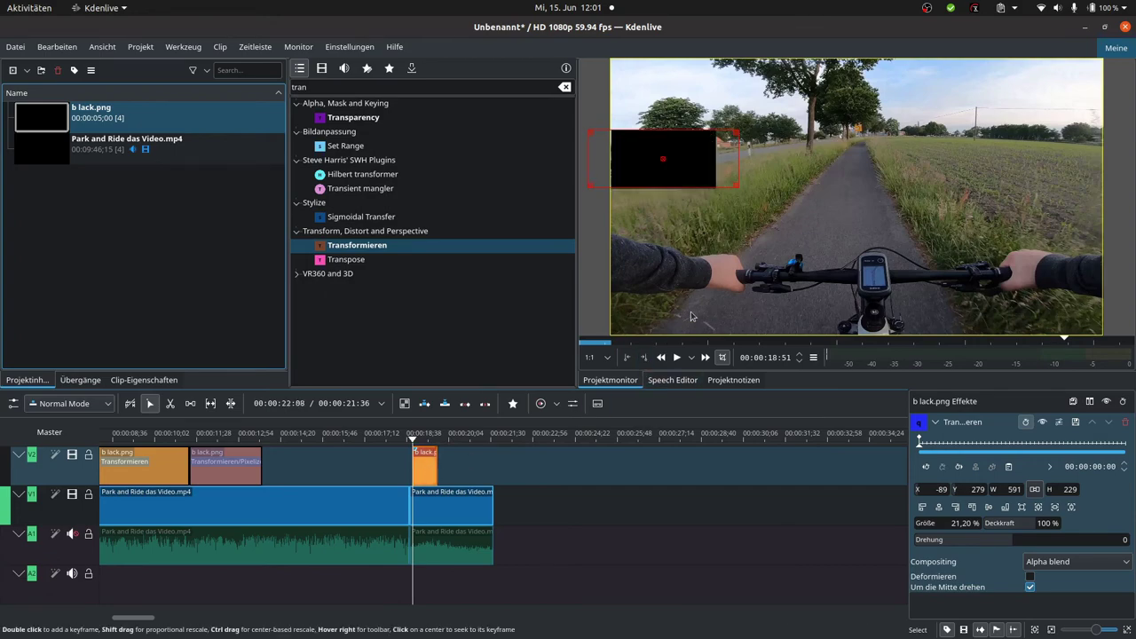
key(space)
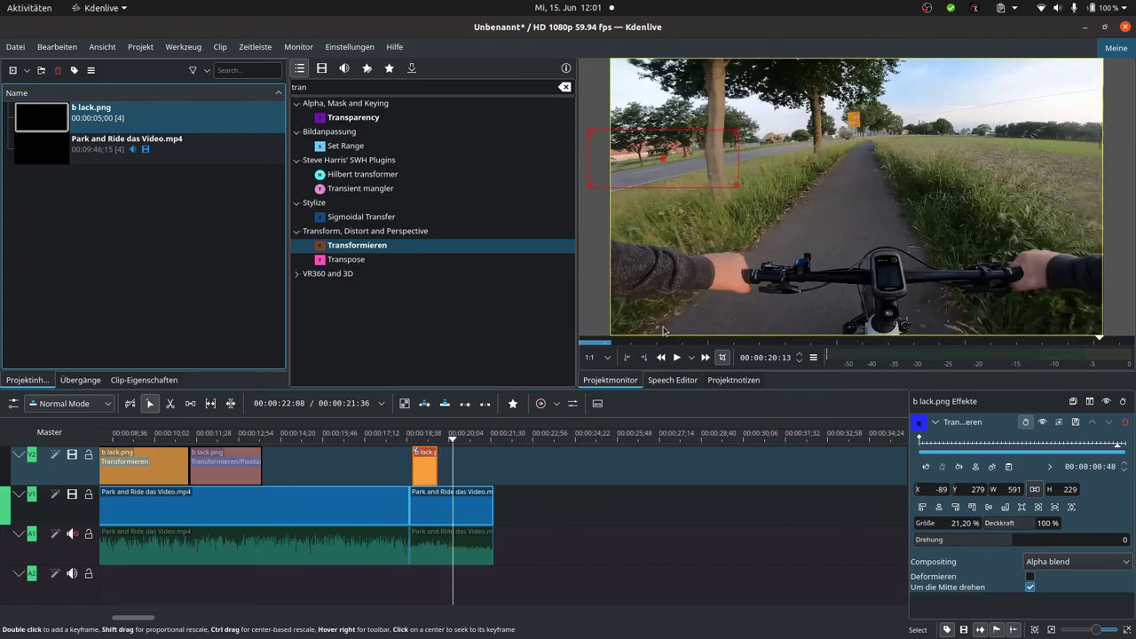
drag(435, 457, 453, 465)
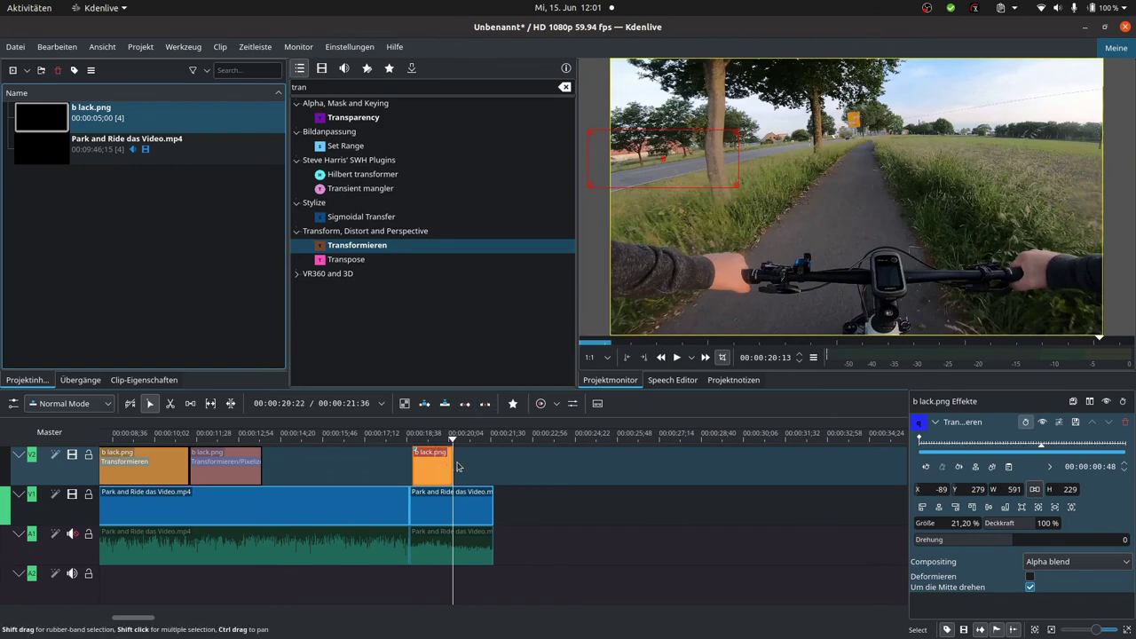
click(449, 440)
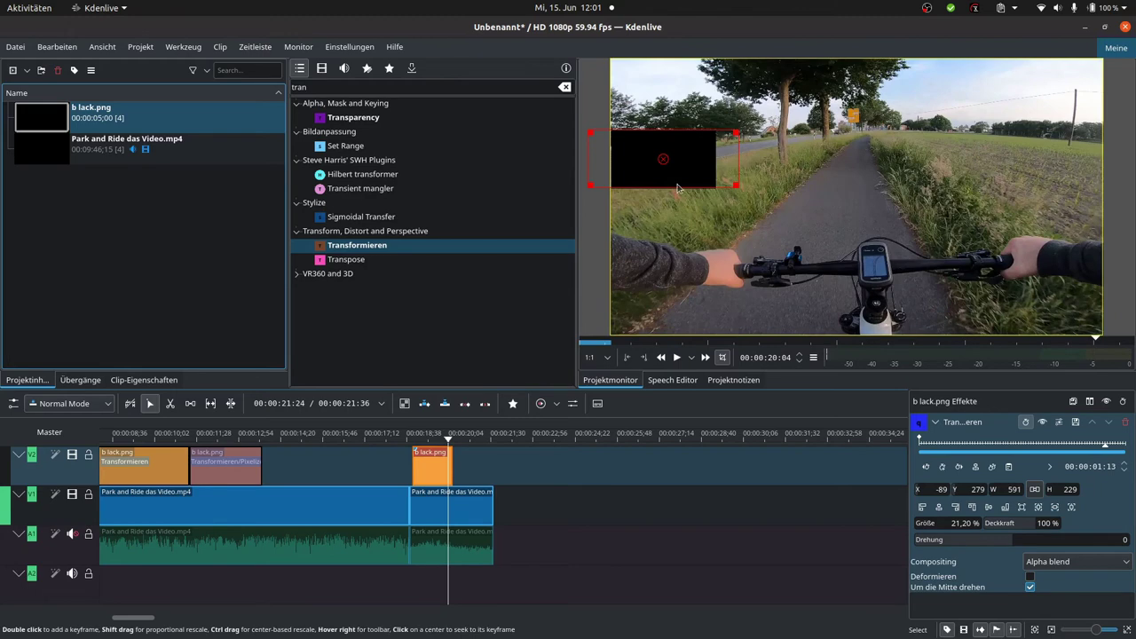
Shrink the black rectangle to about 407 × 184 at X -29, Y 299 to fit the car at the start of the clip.
click(411, 439)
click(415, 439)
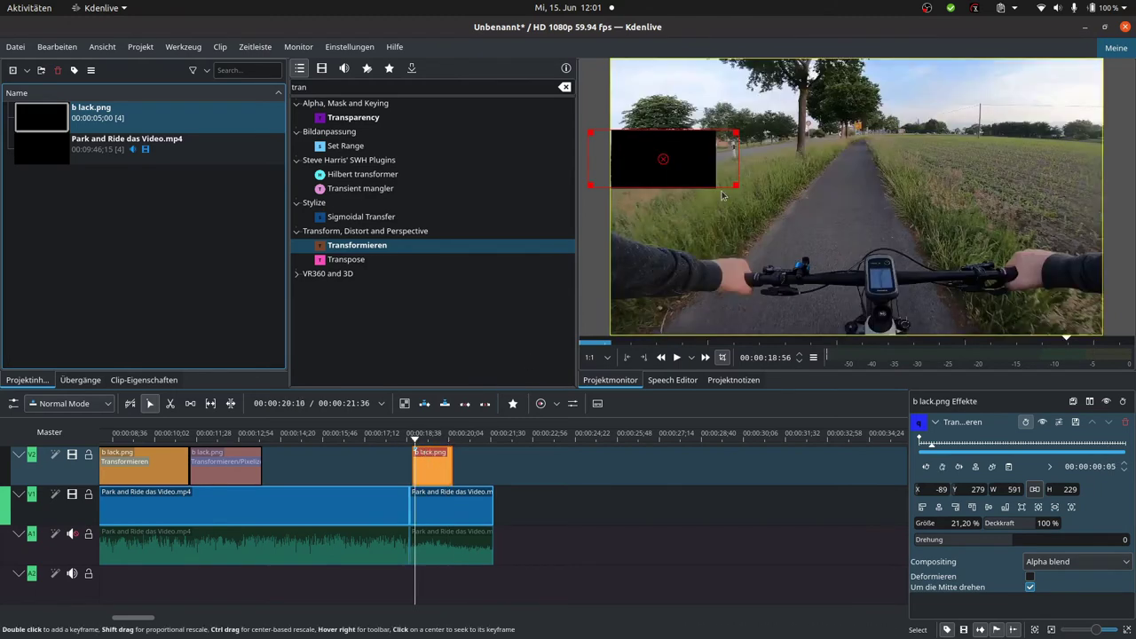
drag(733, 139, 653, 158)
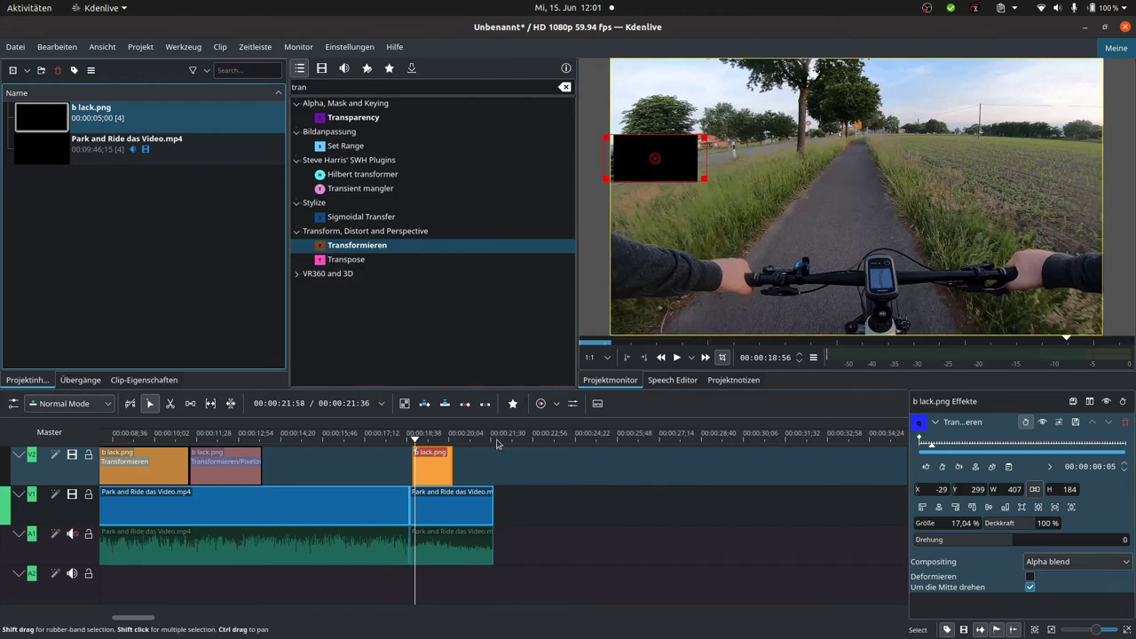
click(920, 440)
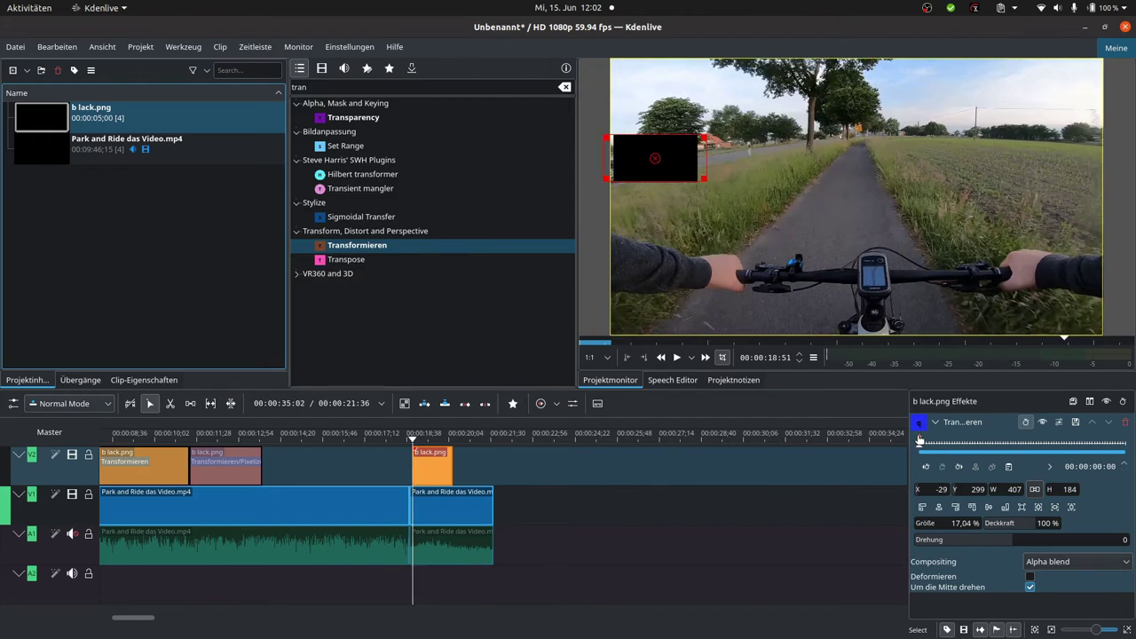
Add a Transformieren keyframe at 00:00:01:21 with the rectangle moved to X 789, Y 279 and shrunk to about 229 × 70.
click(1124, 440)
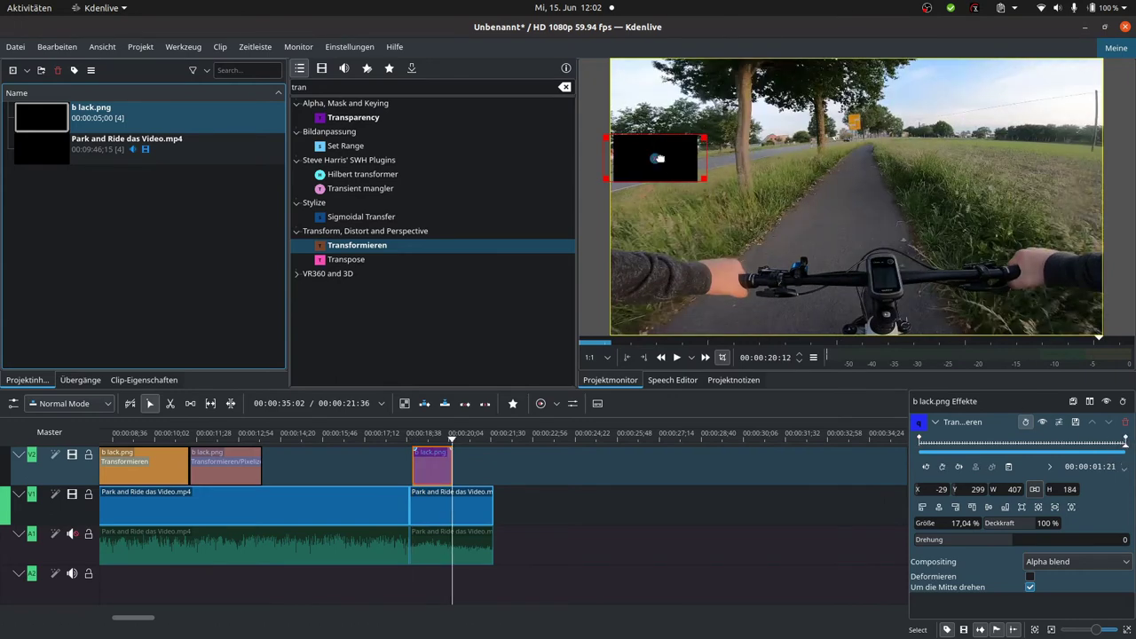
drag(659, 158, 825, 140)
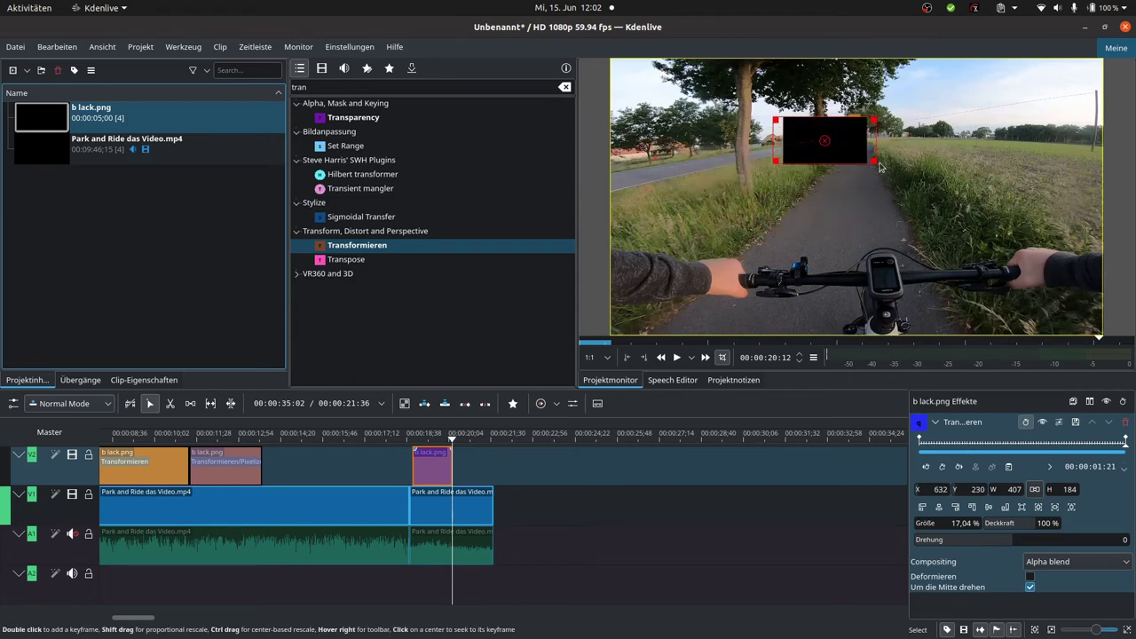
drag(880, 167, 850, 147)
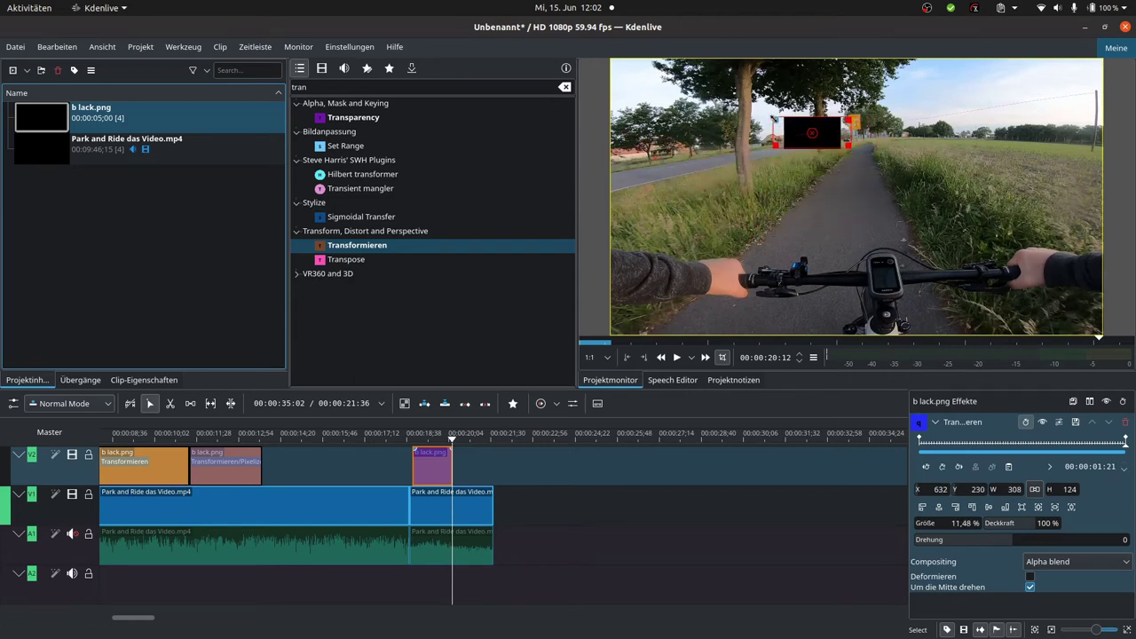
drag(774, 118, 842, 138)
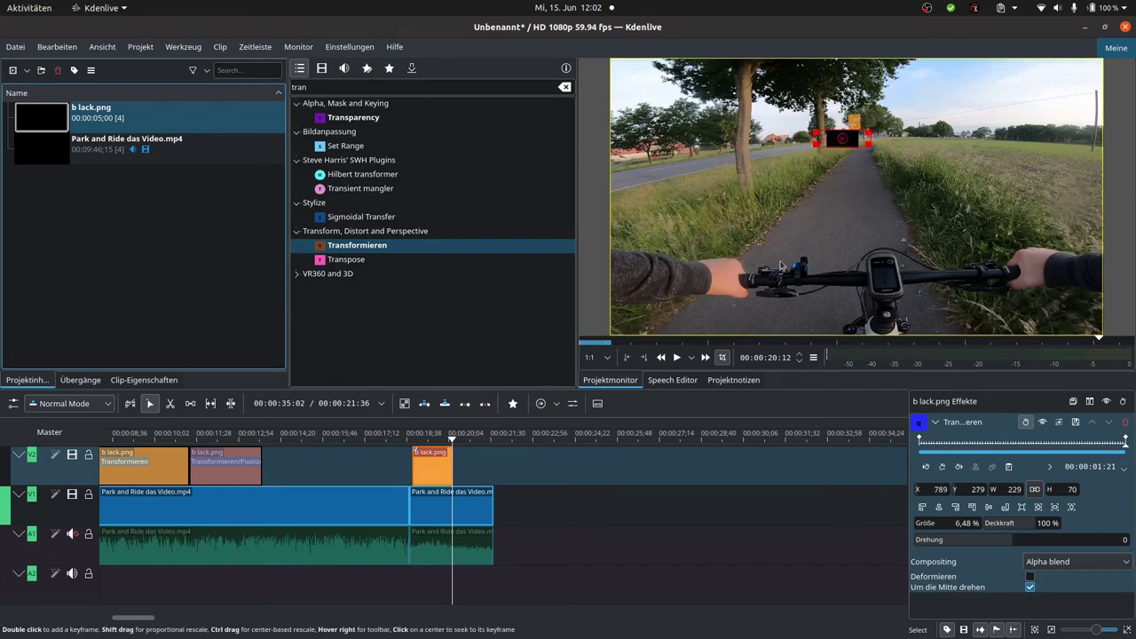
Play the bicycle scene to check whether the black rectangle follows the car between the two keyframes.
click(406, 444)
key(space)
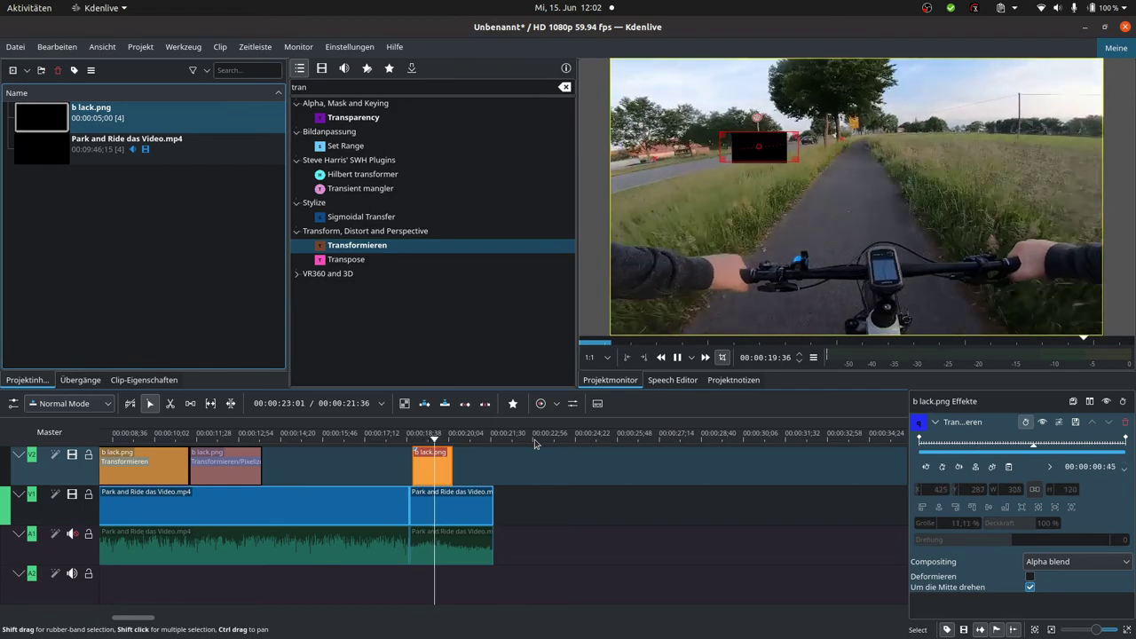
key(space)
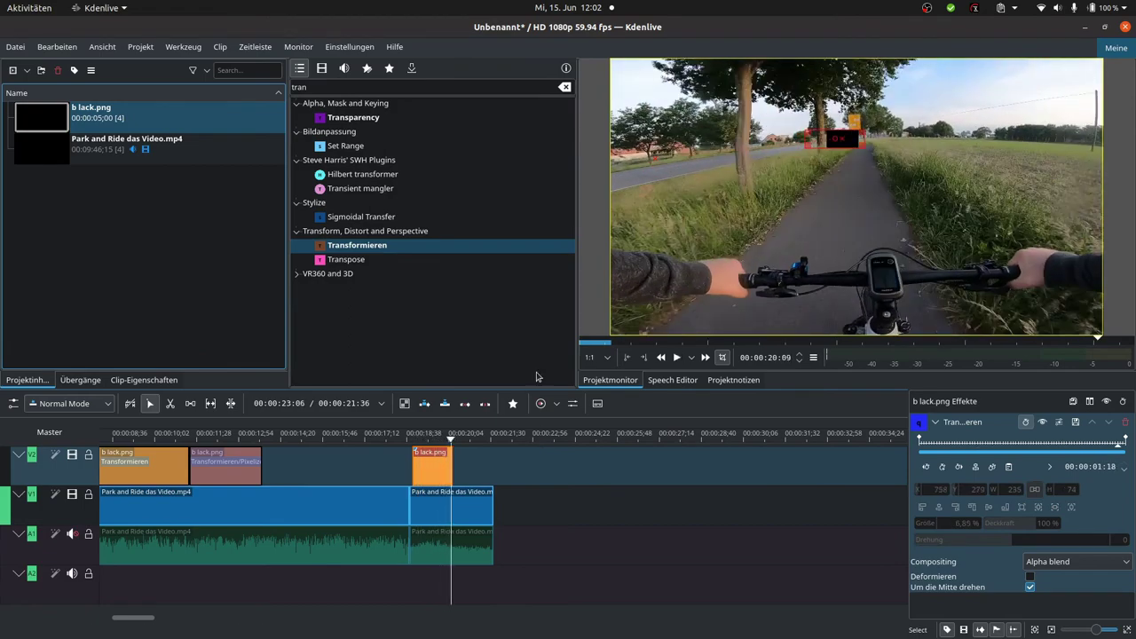
Add a keyframe at 00:00:00:08 and fit the rectangle over the car at X -20, Y 270, about 561 × 190 in size.
click(413, 442)
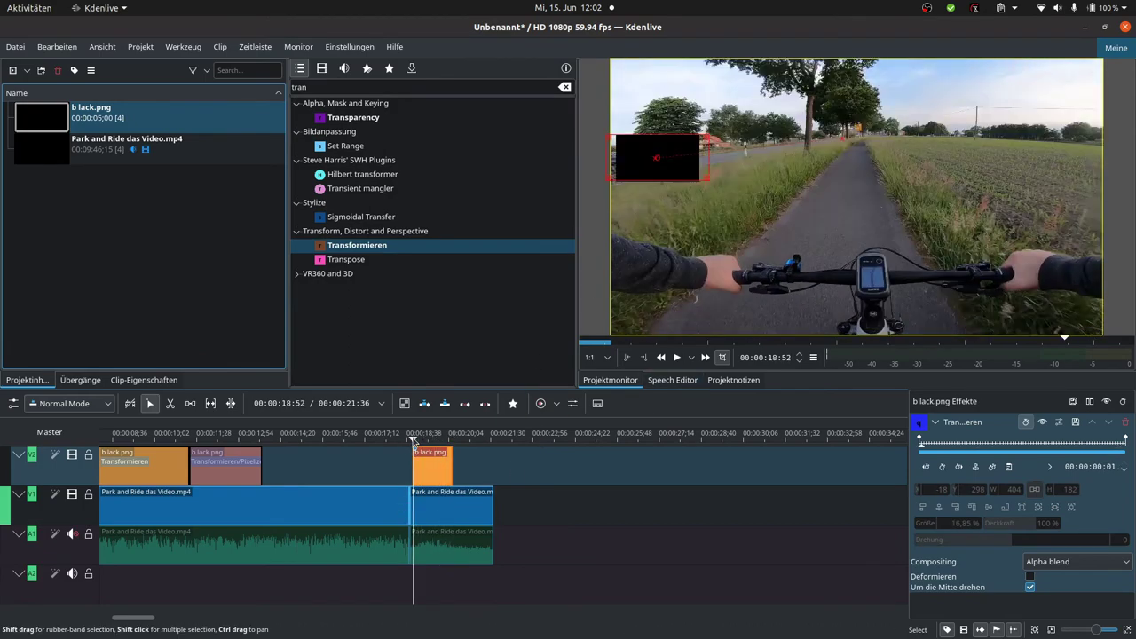
drag(413, 442, 417, 441)
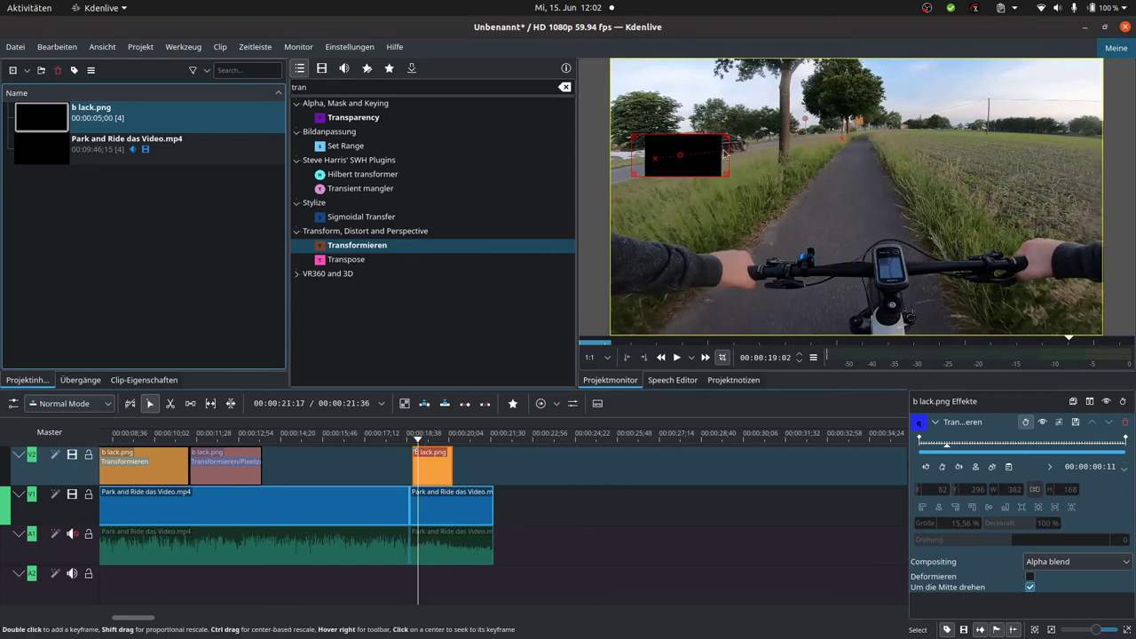
scroll(743, 183, up, 3)
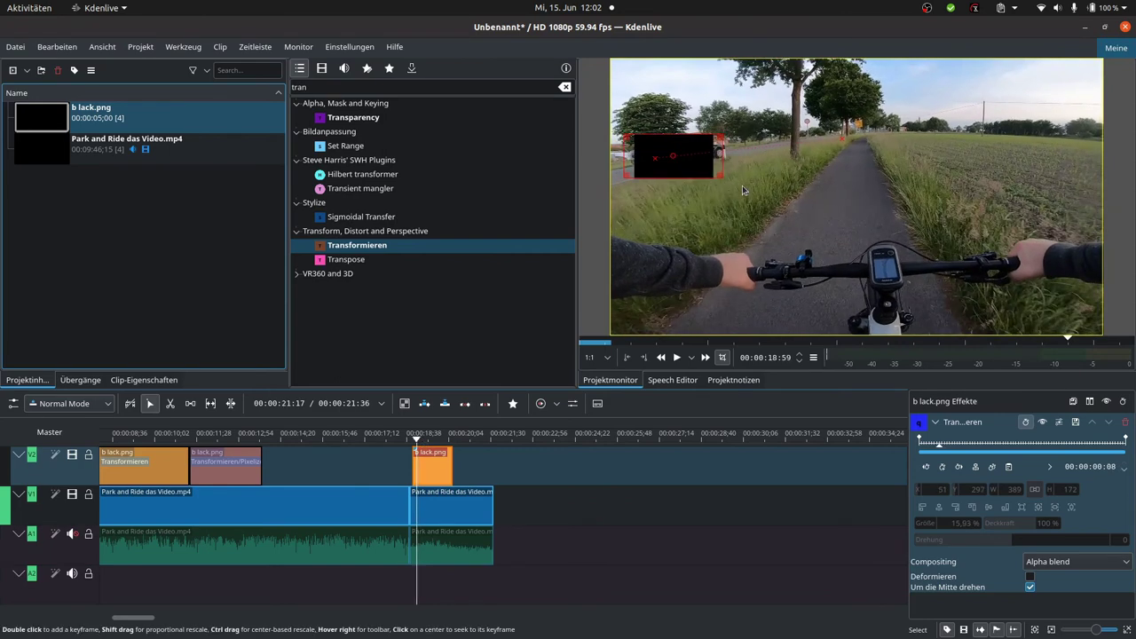
double_click(941, 444)
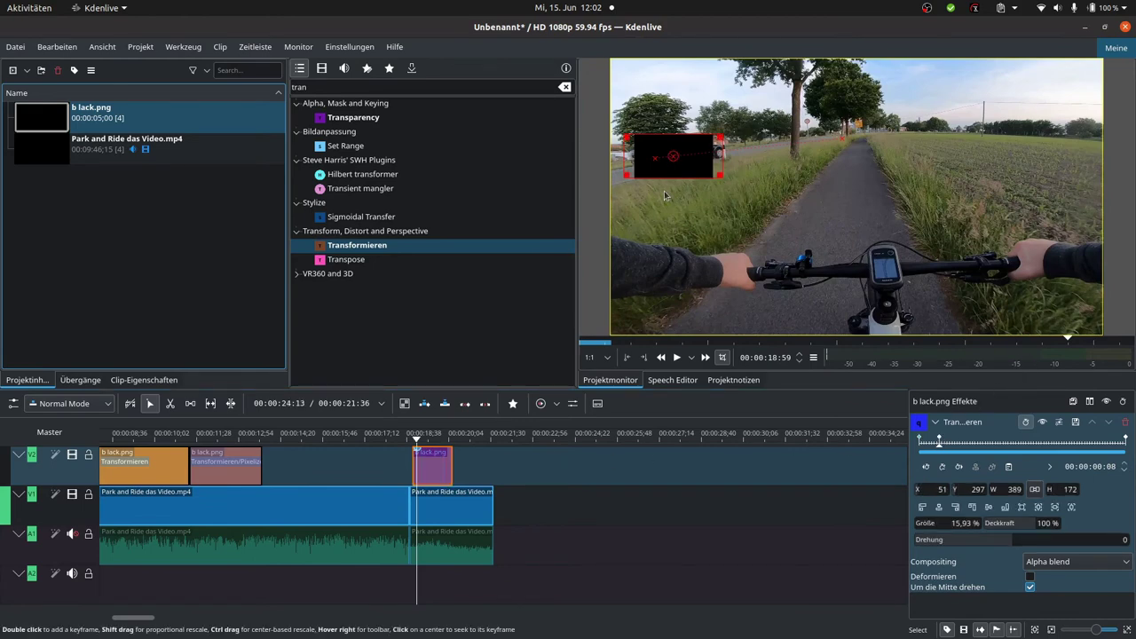
drag(681, 155, 614, 172)
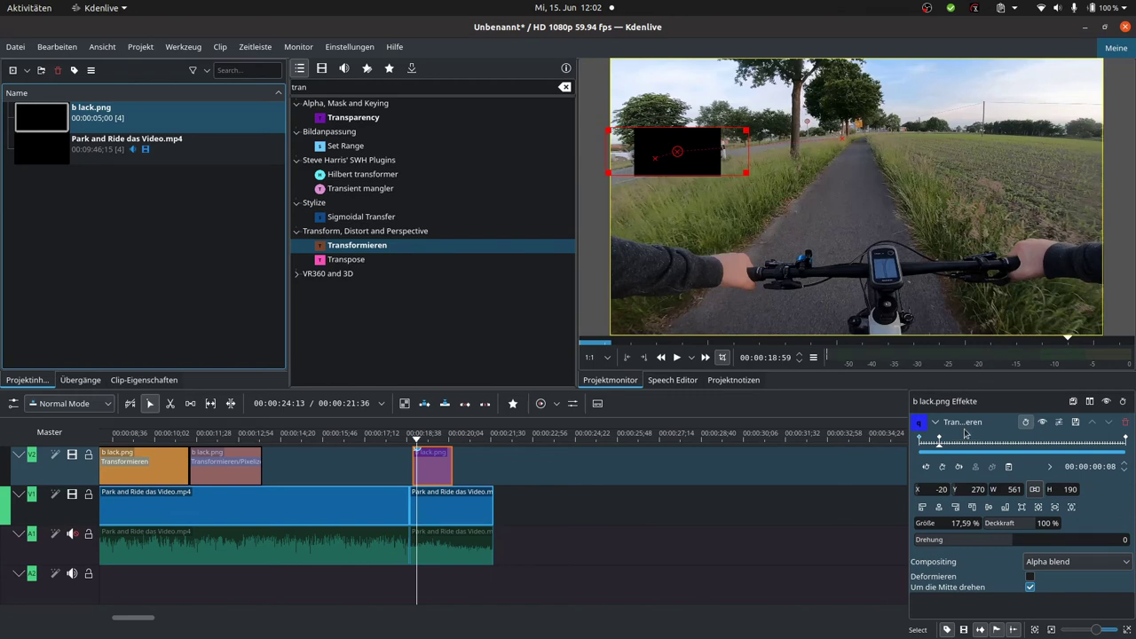
Add a keyframe at 00:00:00:16 and move the rectangle over the car at about X 171, Y 240.
scroll(770, 245, up, 5)
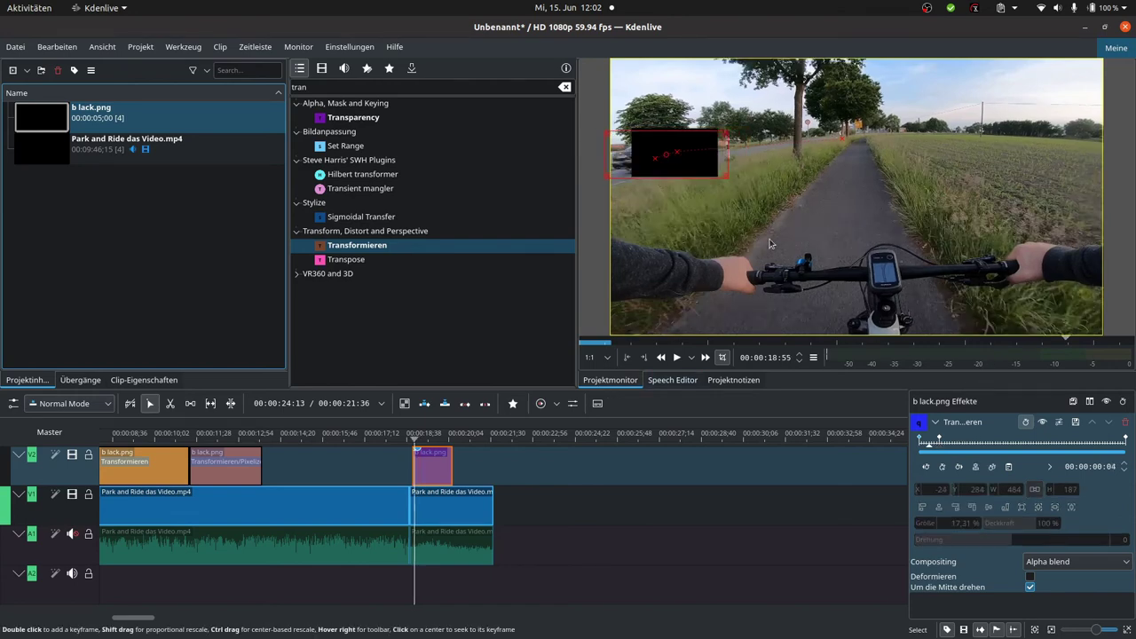
scroll(770, 245, down, 15)
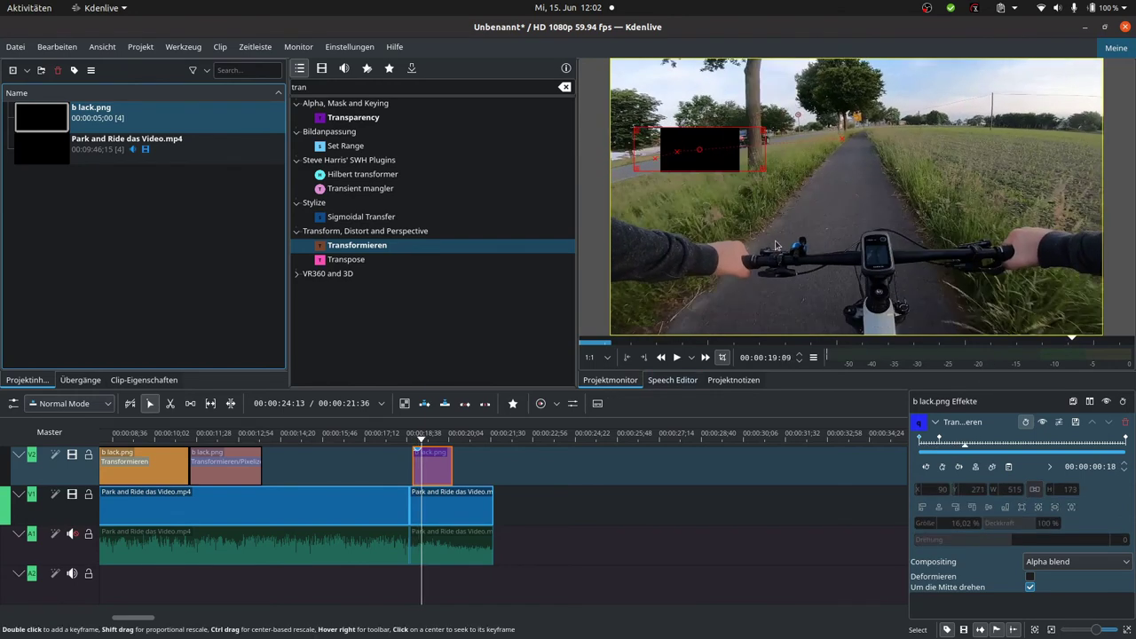
double_click(961, 441)
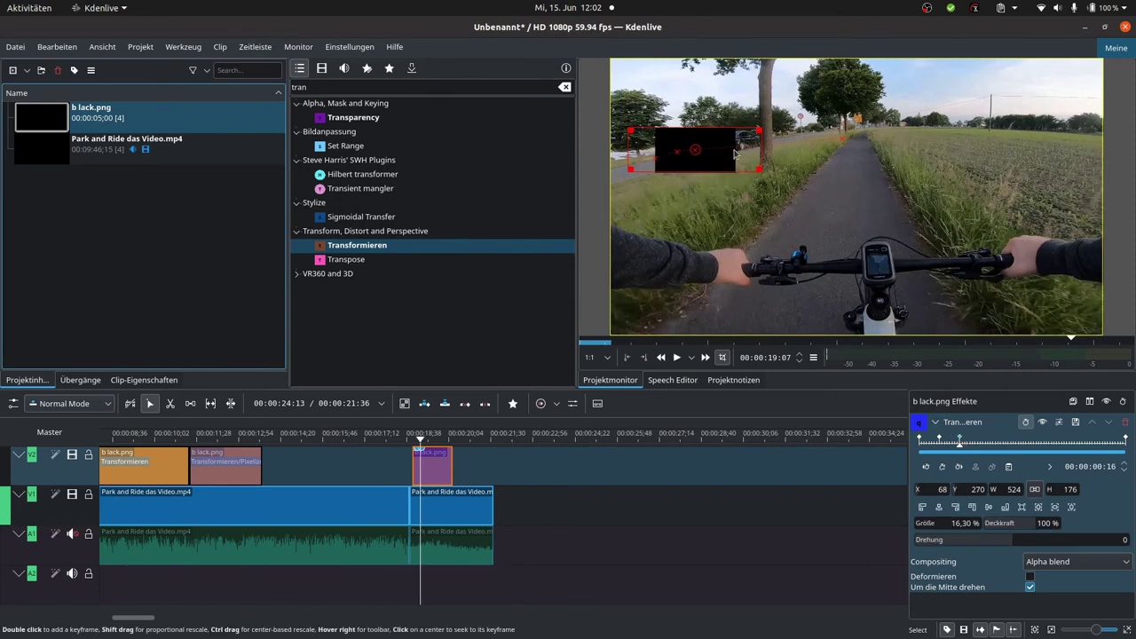
drag(702, 147, 729, 139)
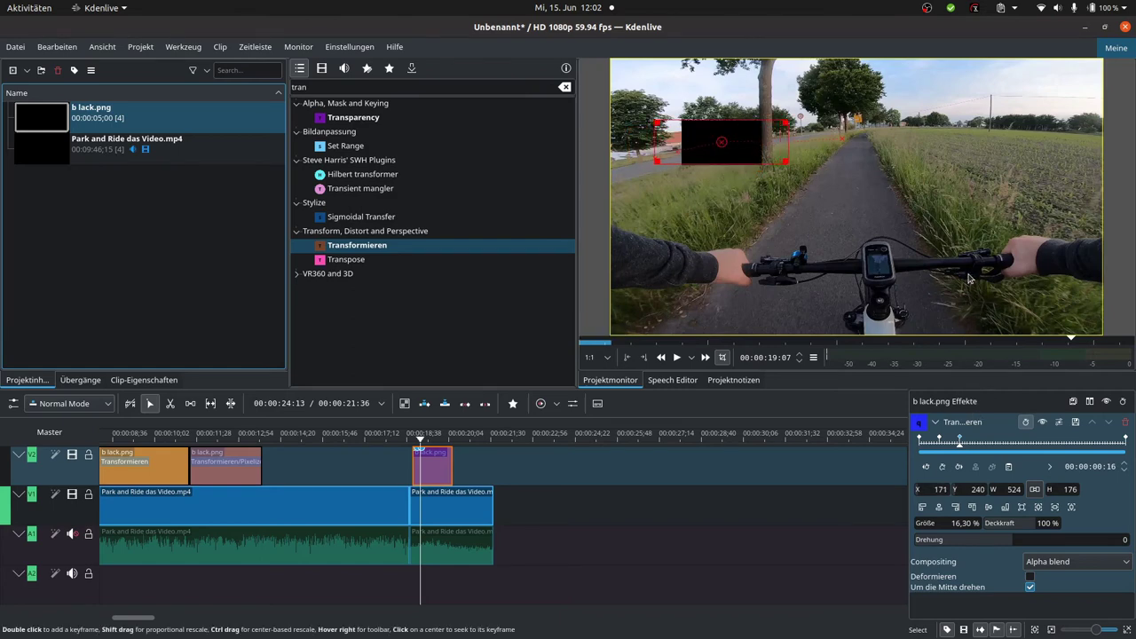
Add a keyframe at 00:00:00:35 and reposition the rectangle at X 501, Y 249, reducing it to about 370 × 114.
scroll(954, 283, down, 19)
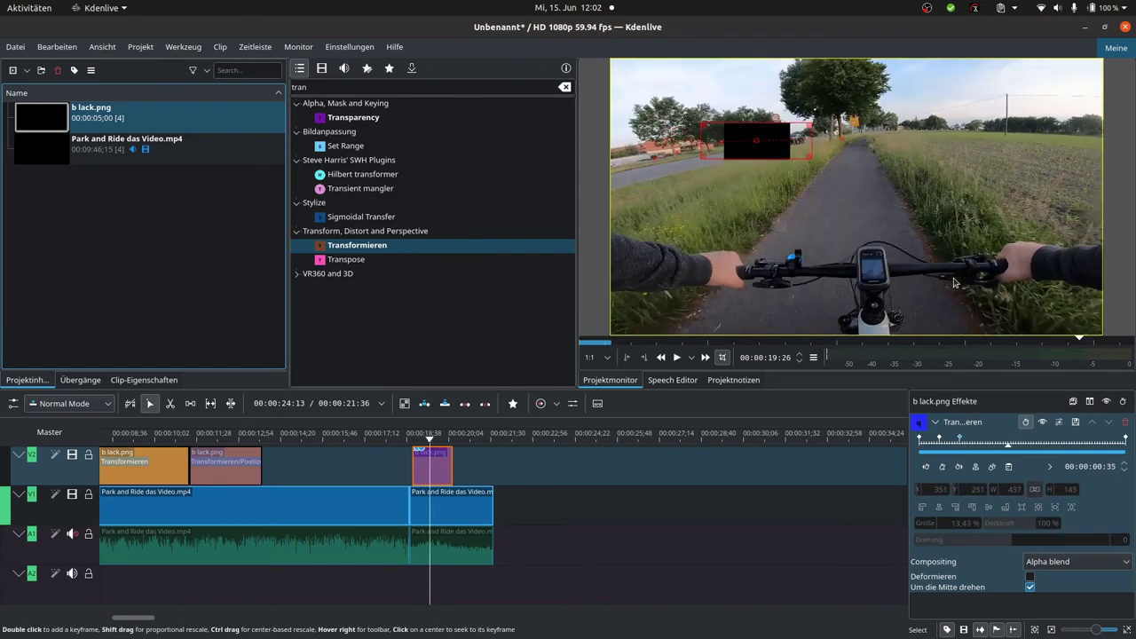
double_click(1010, 441)
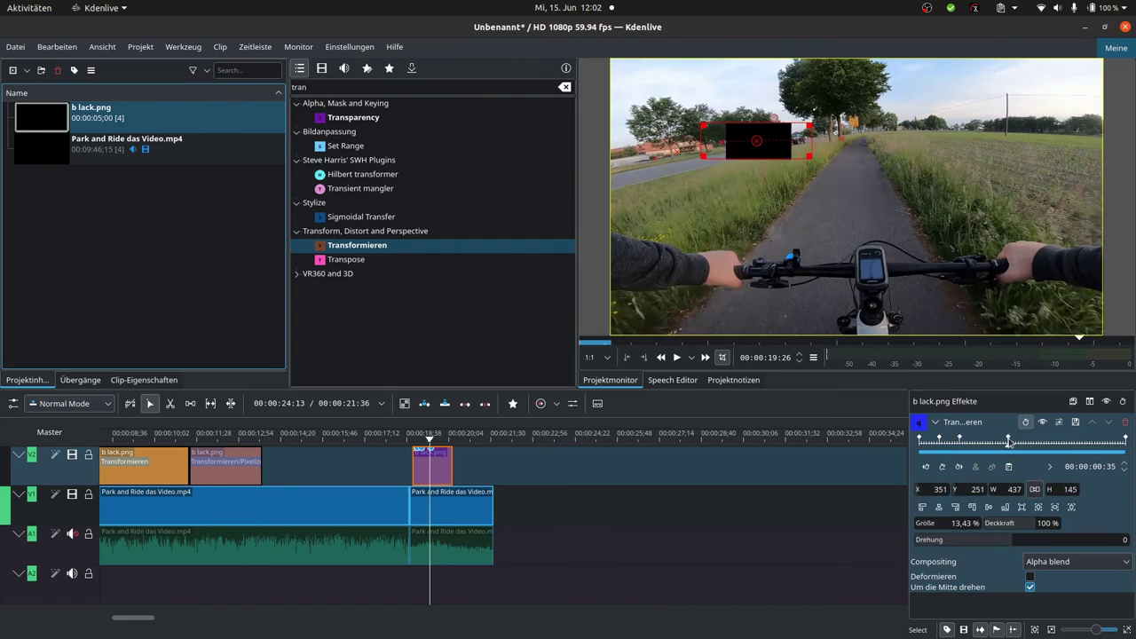
mouse_move(768, 147)
mouse_down()
mouse_move(810, 144)
mouse_move(786, 136)
mouse_up()
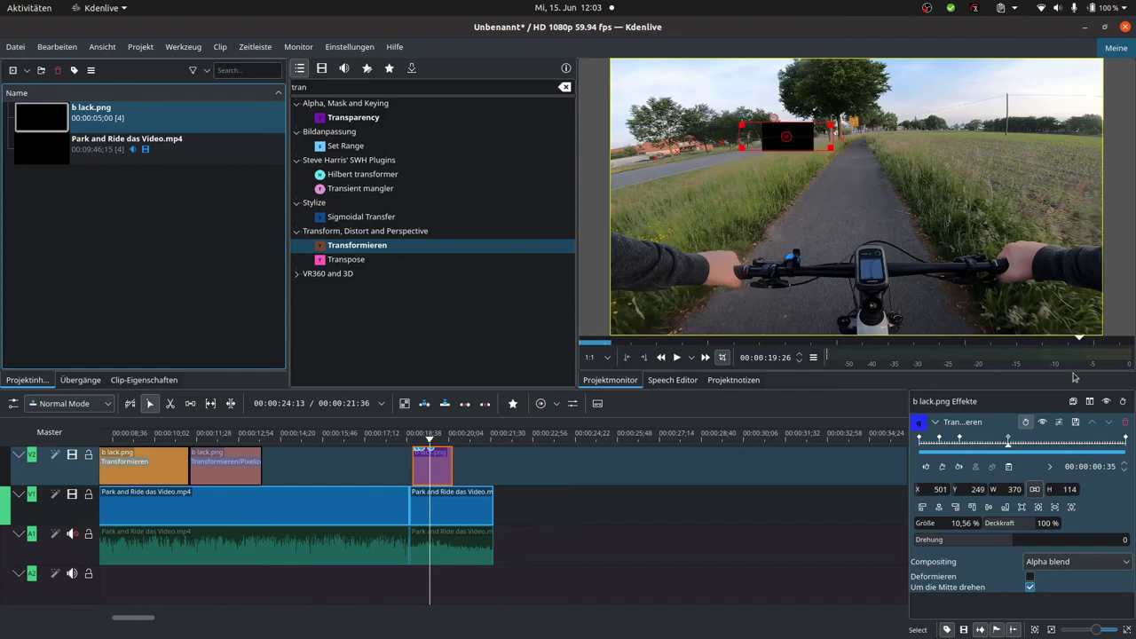
Replay the bicycle scene from the start of the black clip to check the tracking with the added keyframes.
key(space)
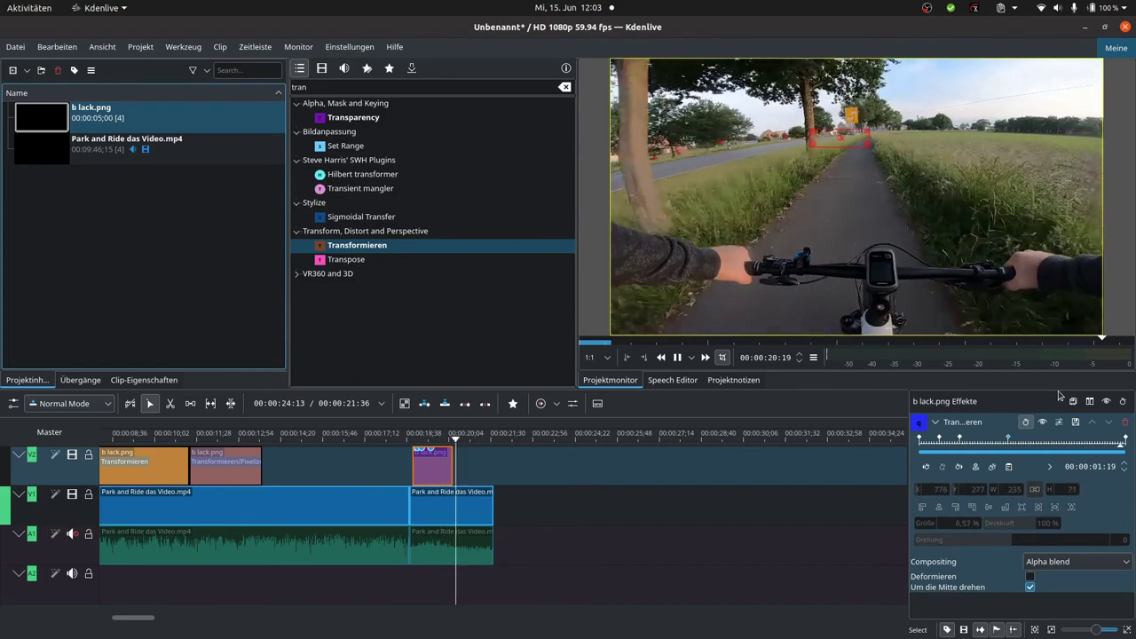
key(space)
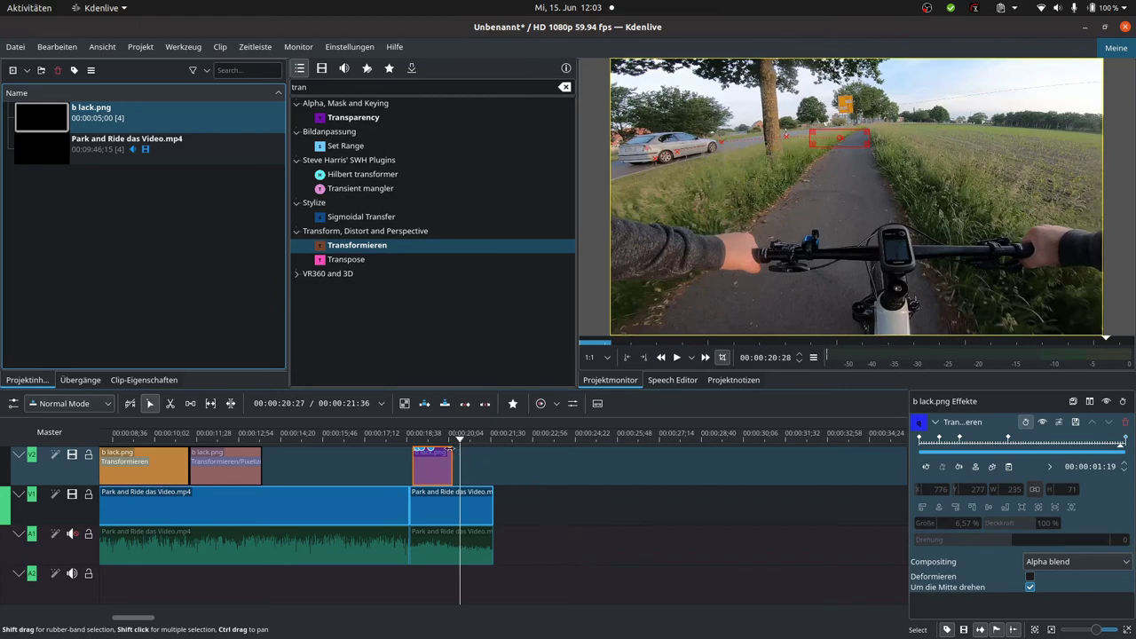
click(408, 443)
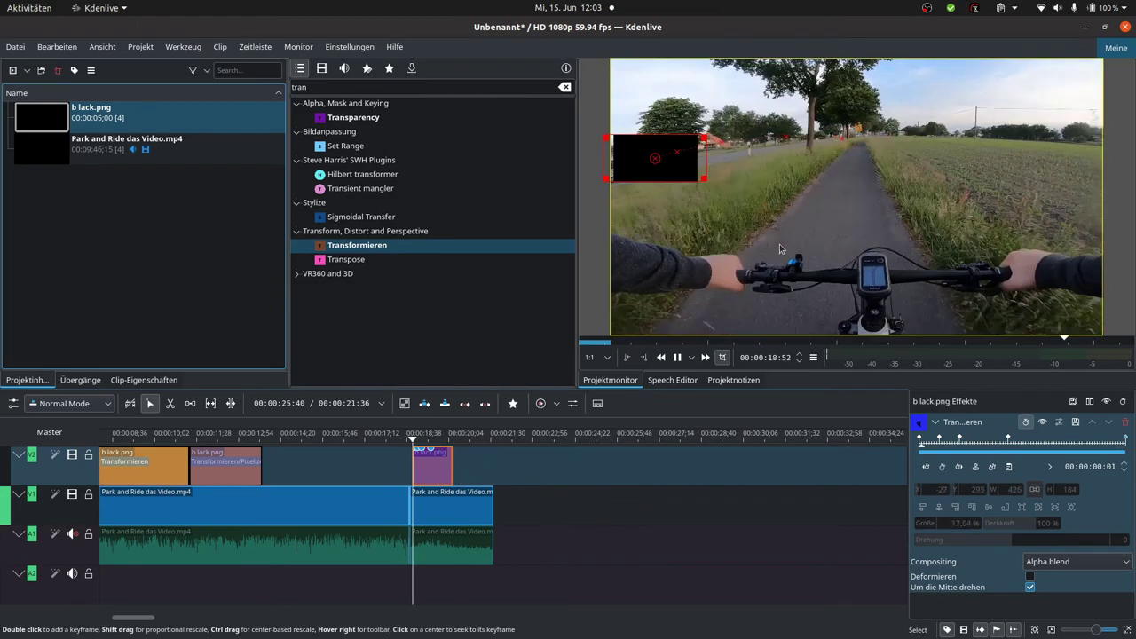
click(783, 245)
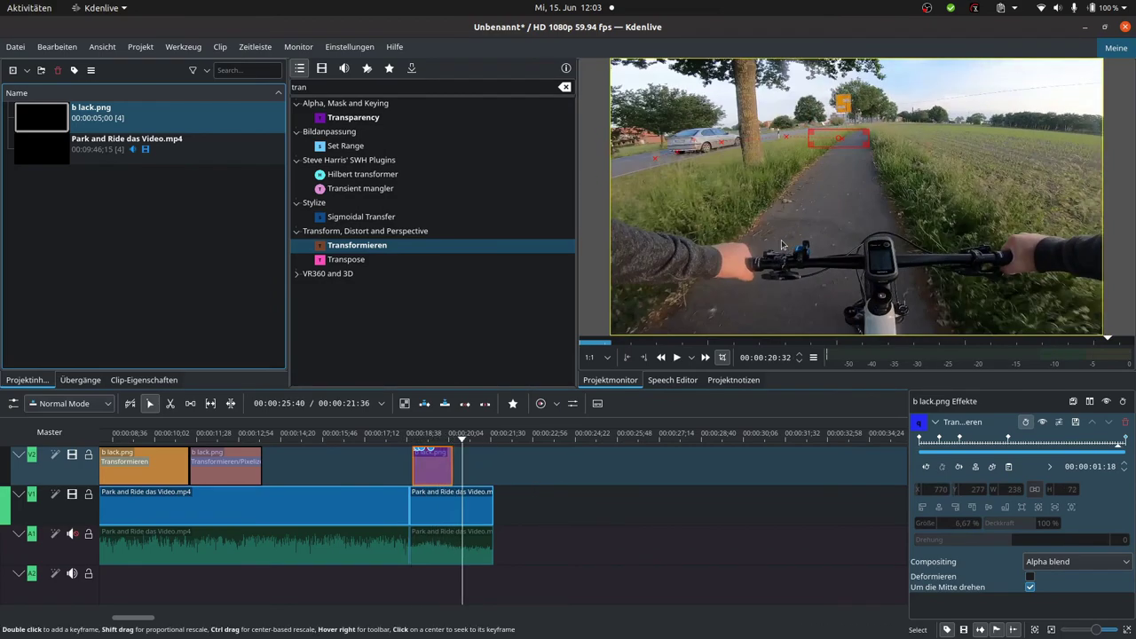
click(404, 443)
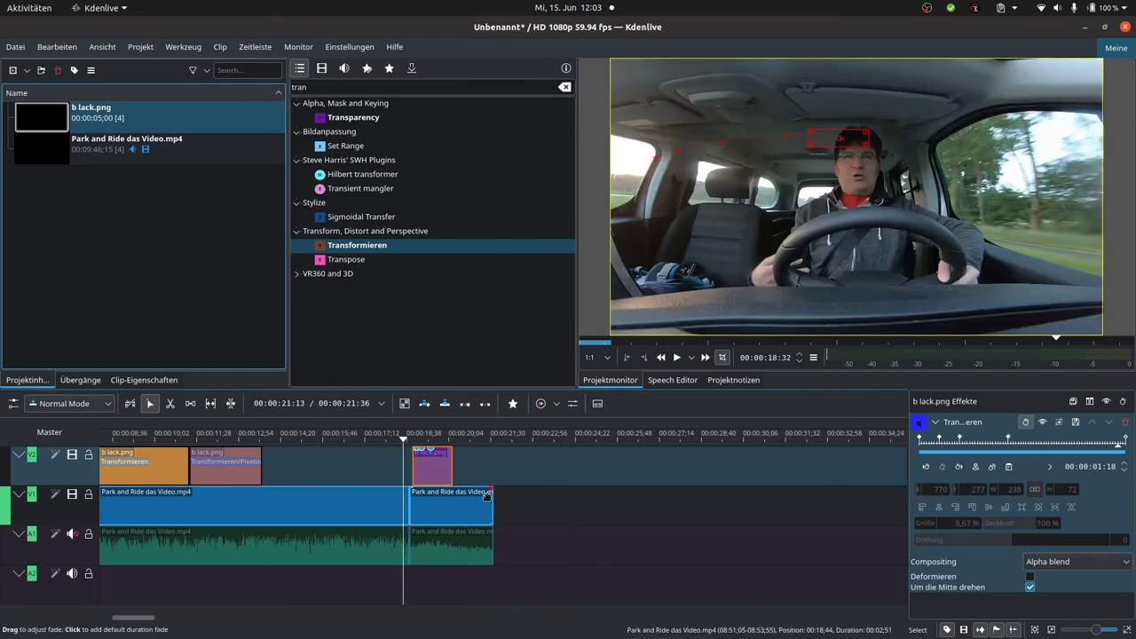
Slow the final bicycle clip of Park and Ride das Video.mp4, with its audio, to 31% speed by stretching it.
click(538, 503)
click(435, 500)
click(435, 441)
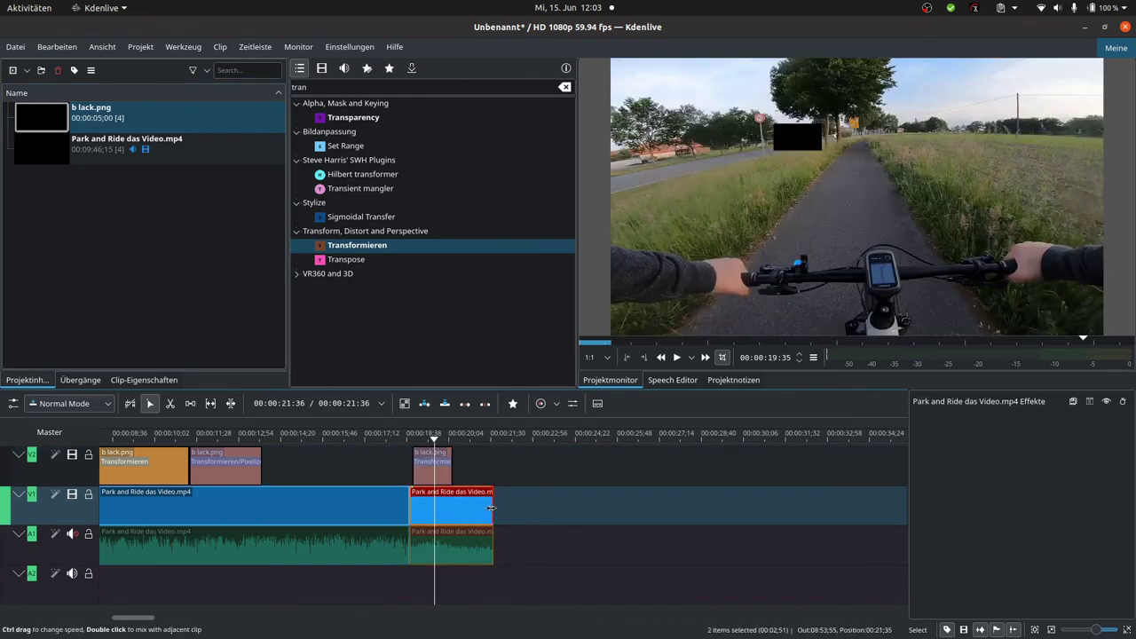
ctrl+drag(491, 507, 678, 512)
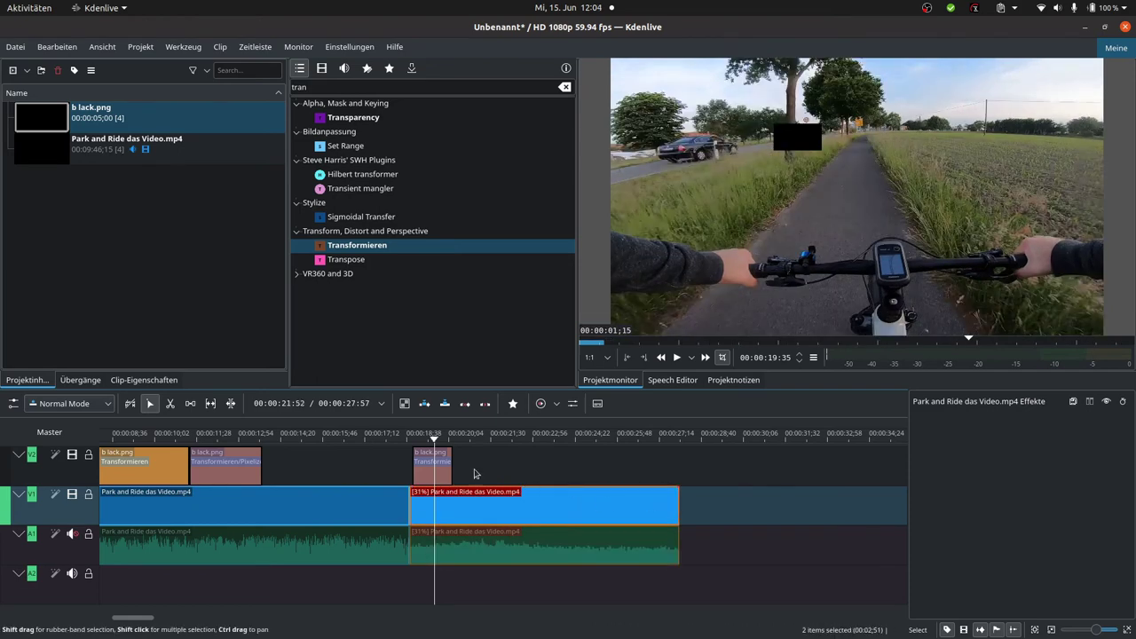
Extend the black image clip over the slowed bicycle scene to a duration of 00:00:08:16.
click(450, 465)
drag(450, 465, 654, 474)
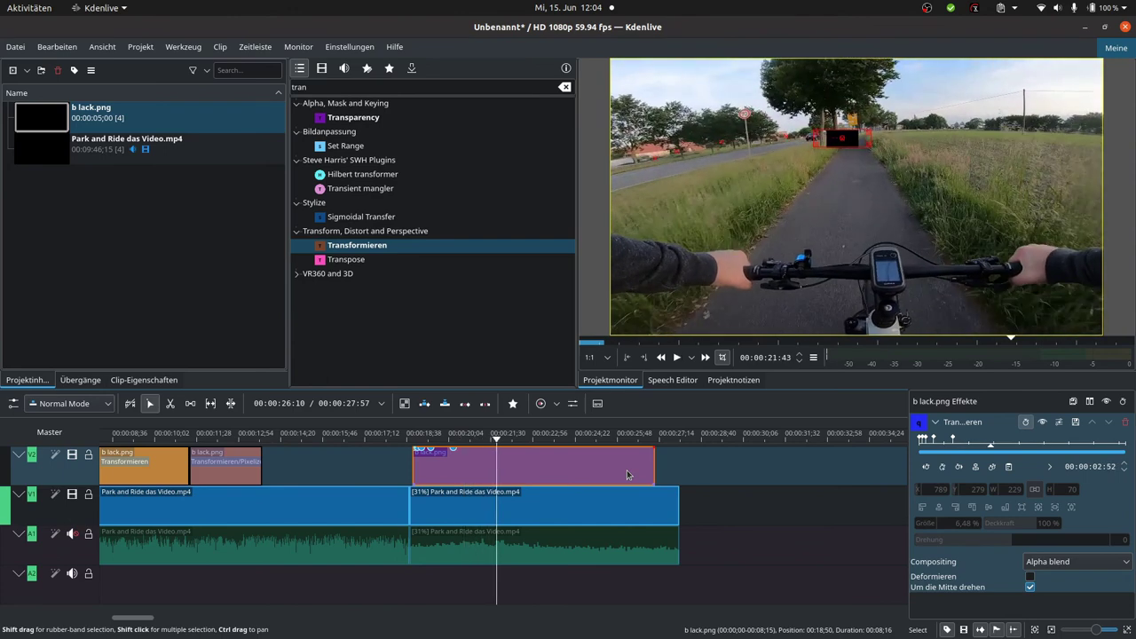
key(space)
At the 00:00:01:37 keyframe, fit the rectangle at about X 326, Y 224, sized 515 × 151, and replay the scene.
drag(927, 439, 961, 441)
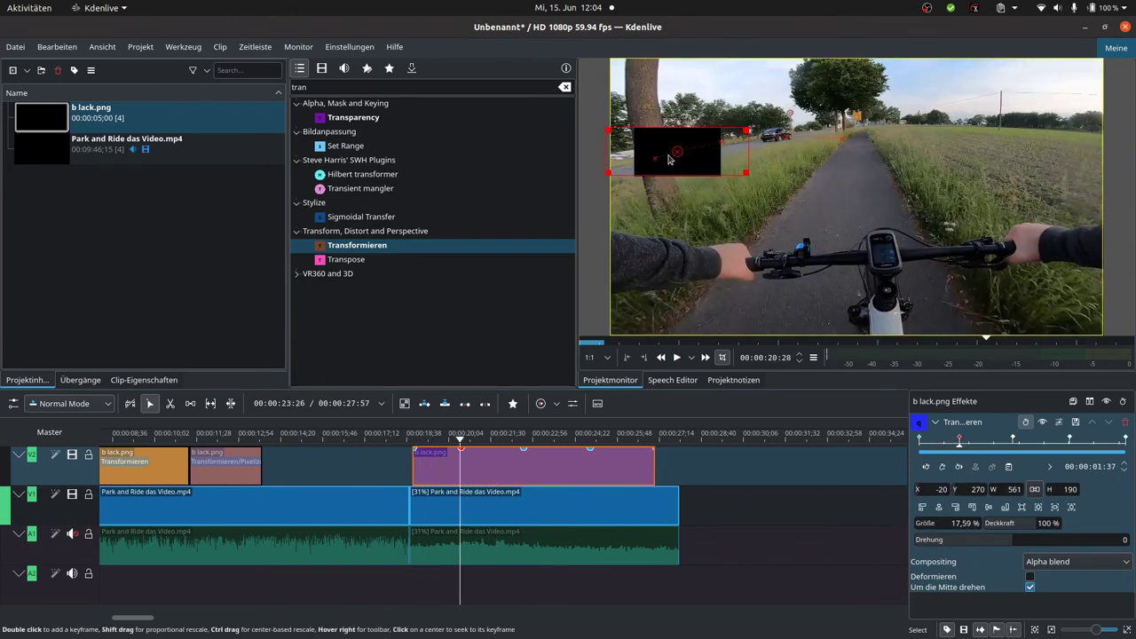
drag(668, 158, 824, 153)
click(413, 444)
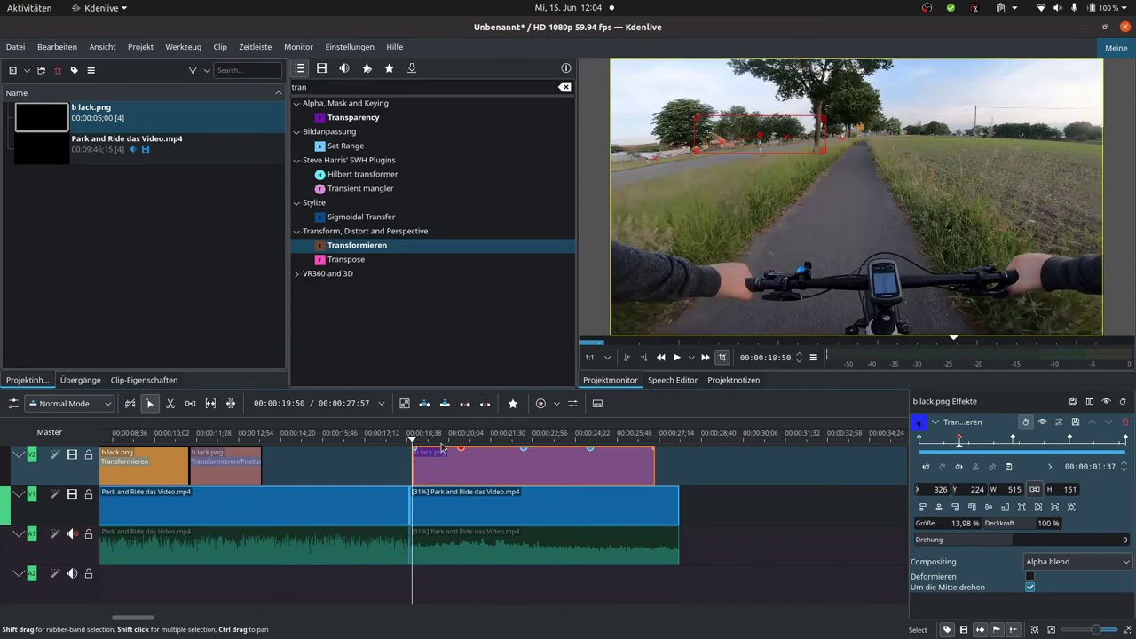
key(space)
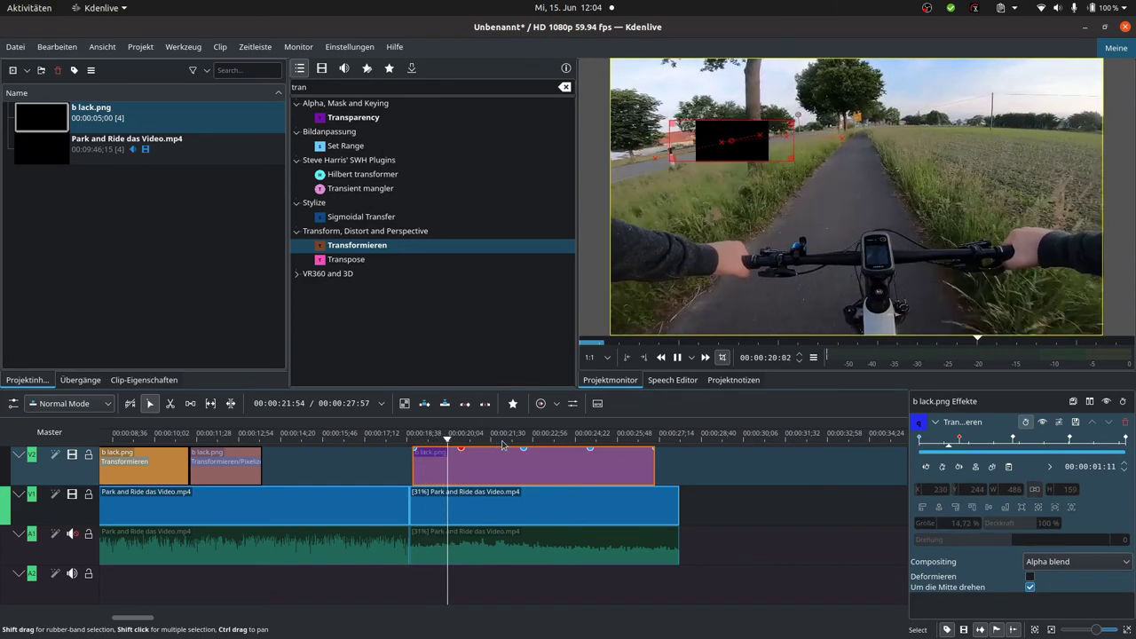
key(space)
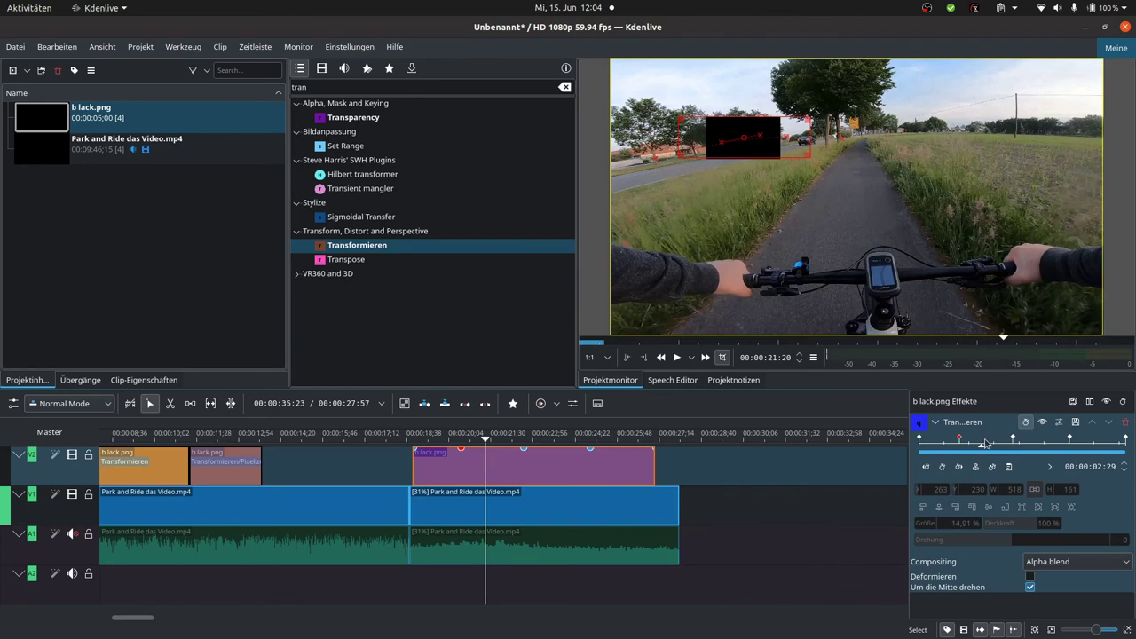
At the 00:00:03:45 keyframe, move the rectangle to about X 686, Y 199 and reduce it to about 332 × 98.
click(1014, 440)
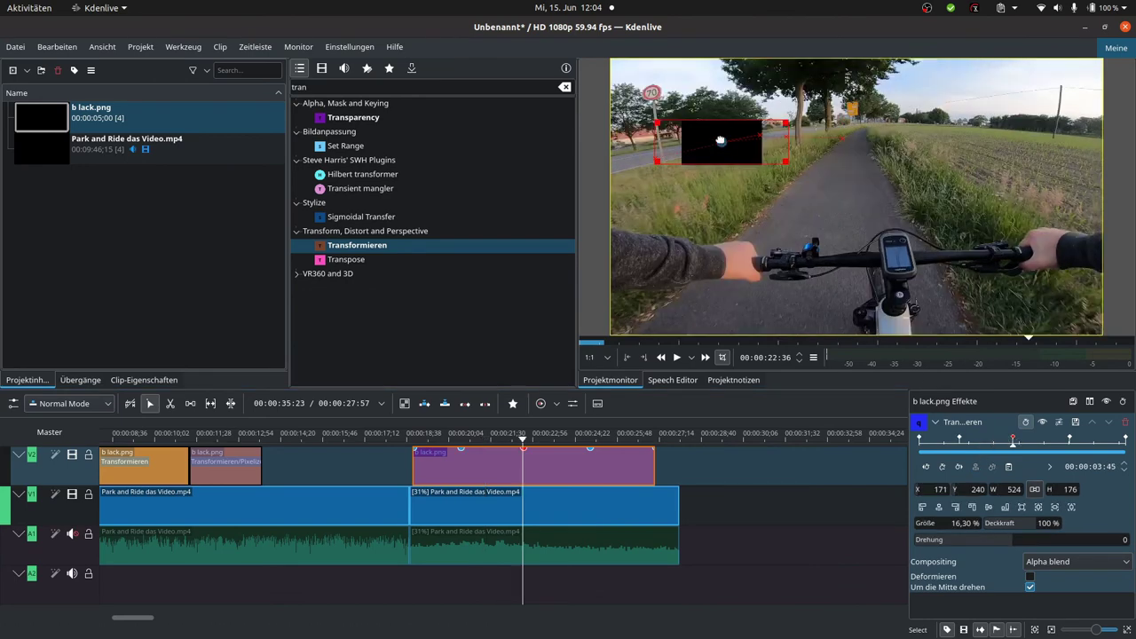
drag(721, 142, 811, 128)
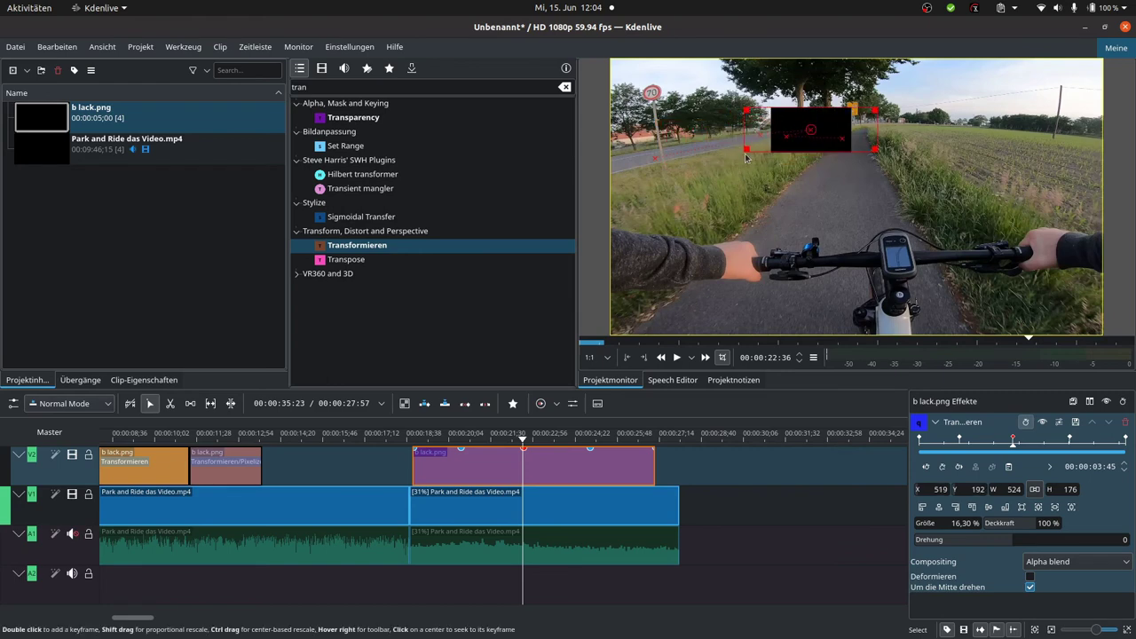
drag(745, 149, 833, 121)
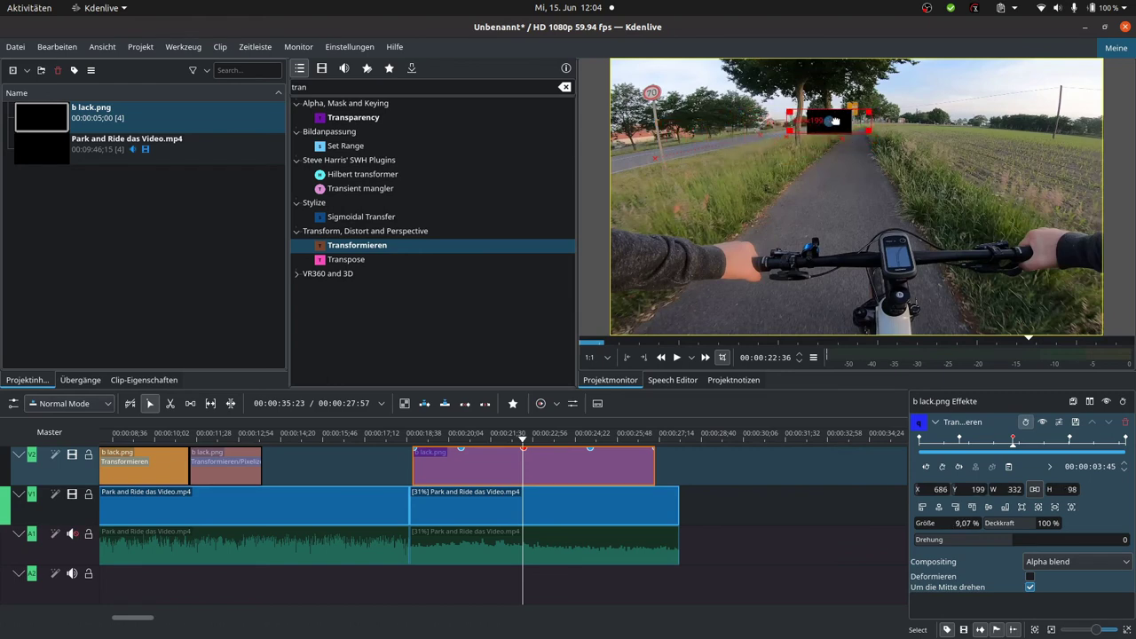
Fit the rectangle at about X 780, Y 201, 275 × 80 on the 00:00:06:01 keyframe and move it to X 911, Y 238 on the last.
click(1071, 441)
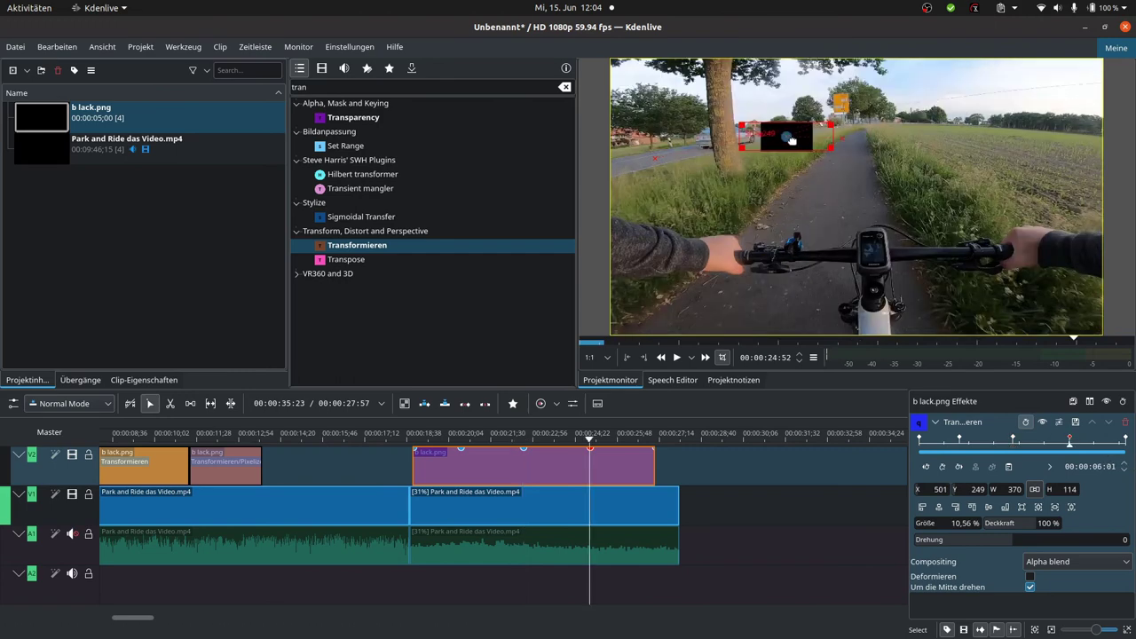
drag(792, 140, 814, 125)
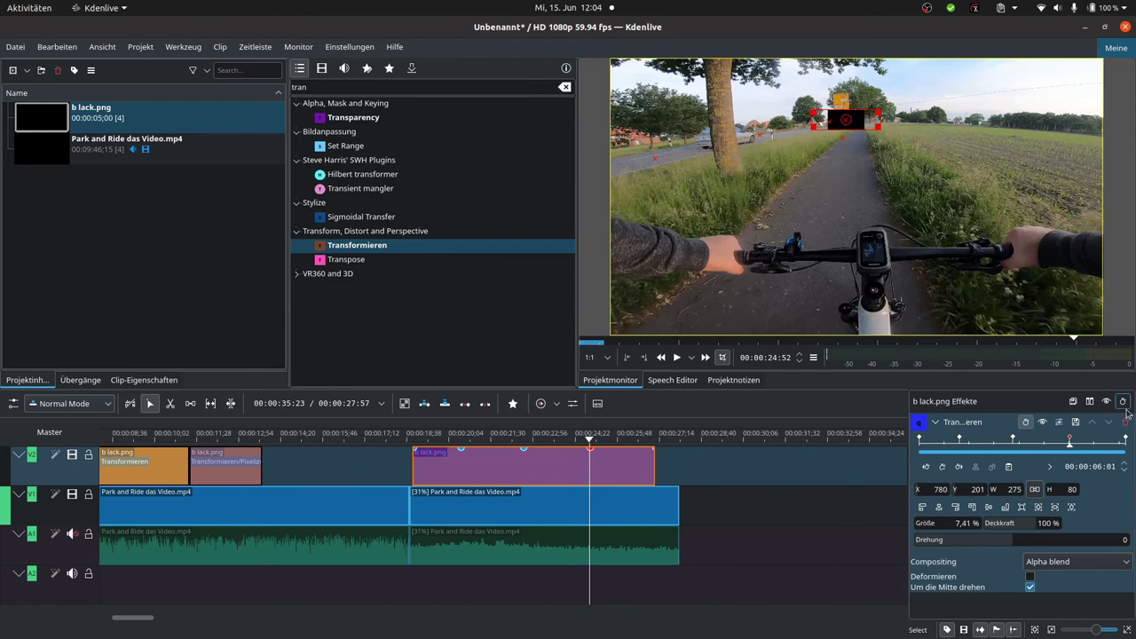
click(1127, 440)
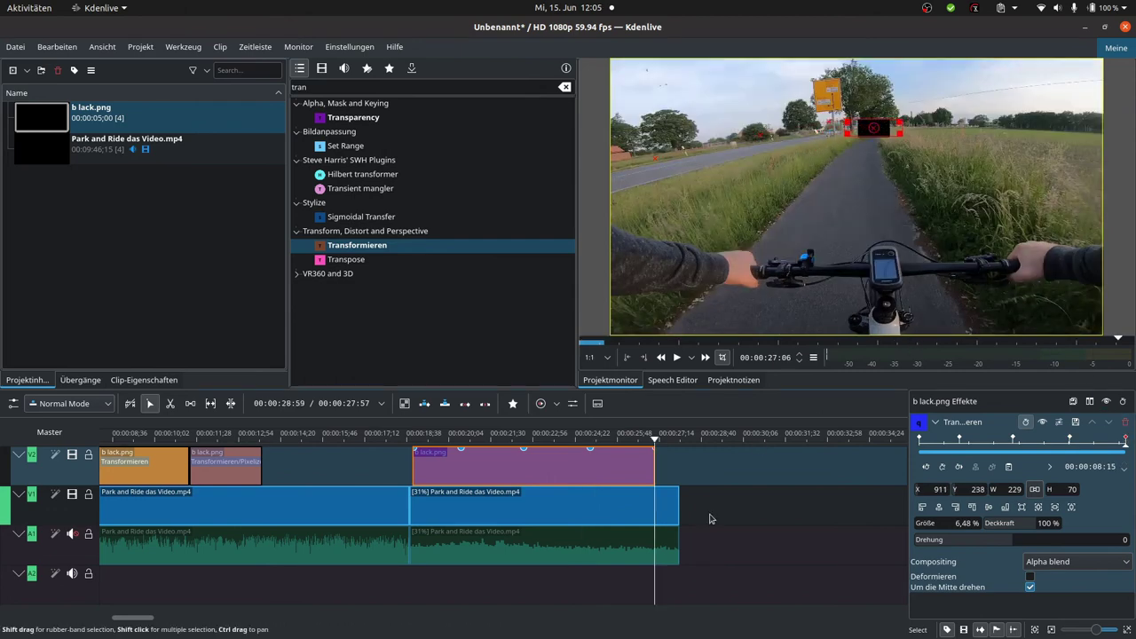
Replay the slowed bicycle scene to check how the rectangle covers the car, and return to the black clip's start.
click(405, 435)
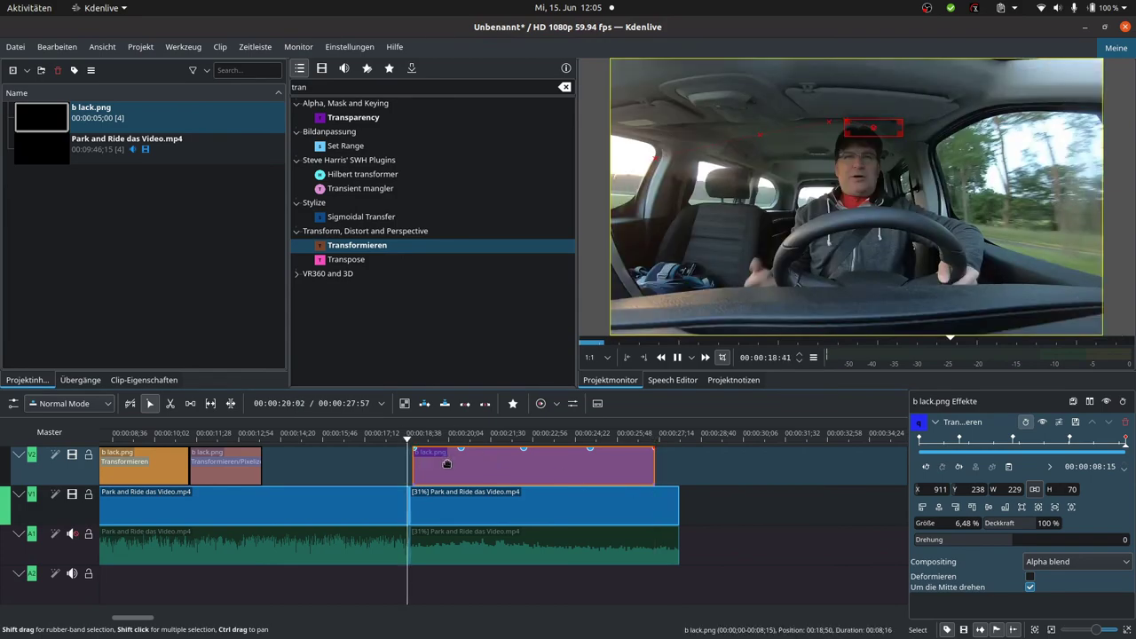
key(space)
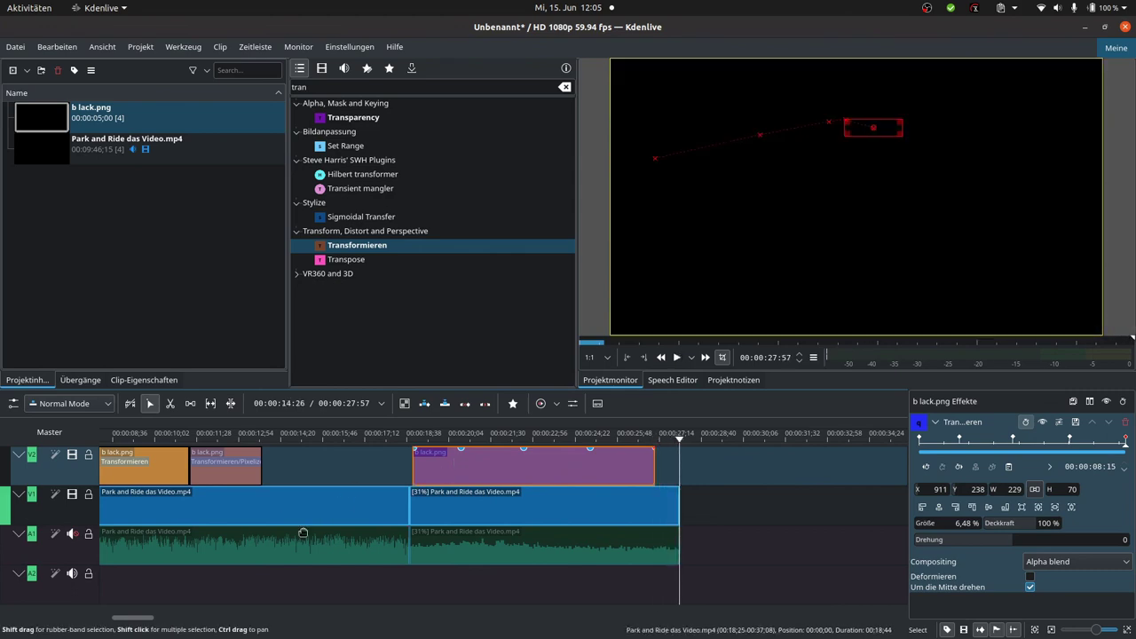
click(416, 437)
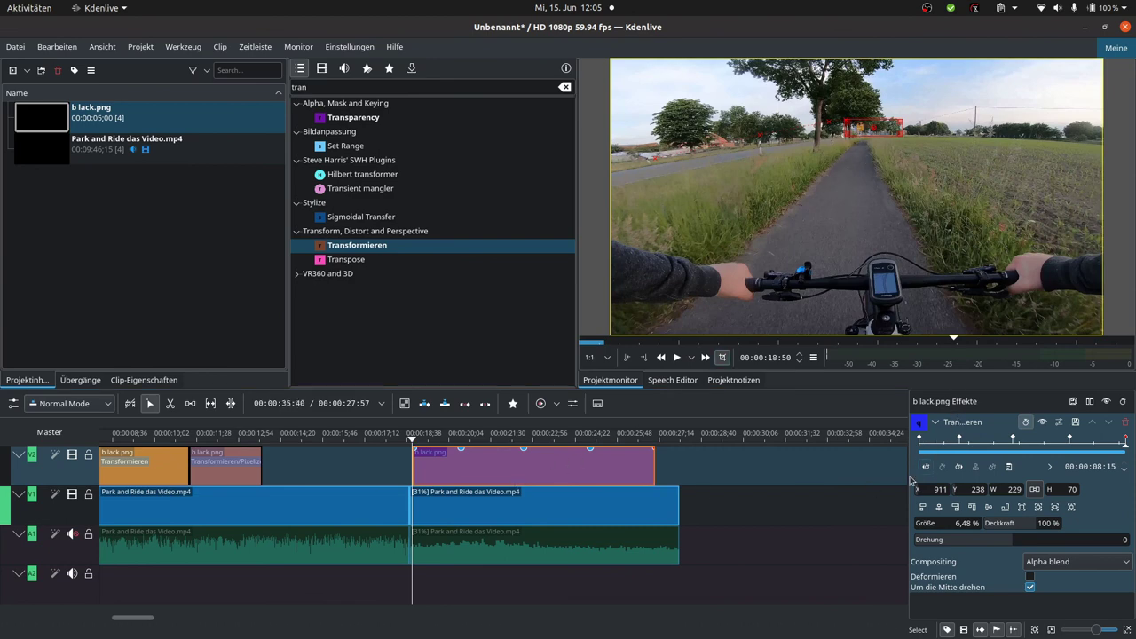
Widen the Transformieren effect settings area to make room for the keyframe controls.
drag(907, 482, 795, 483)
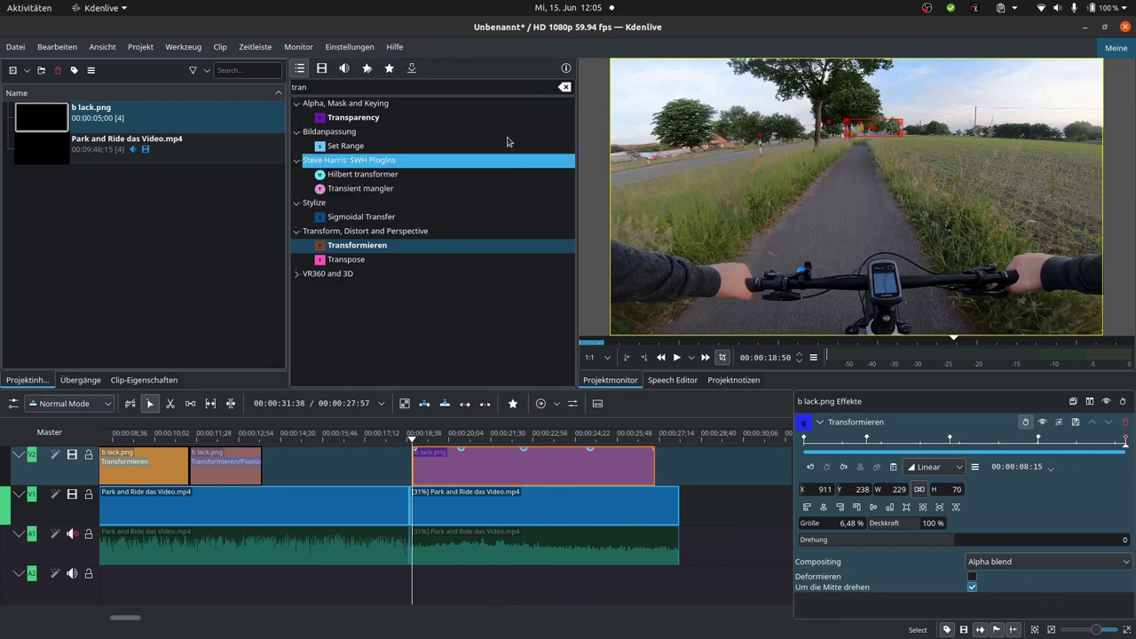
click(395, 47)
click(446, 204)
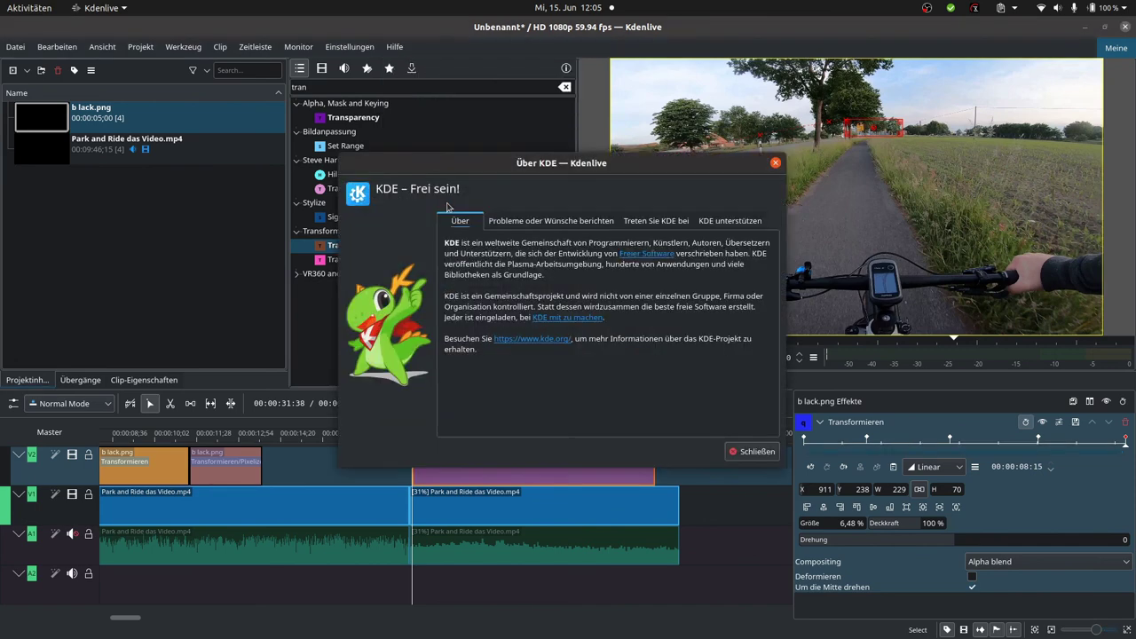
click(775, 164)
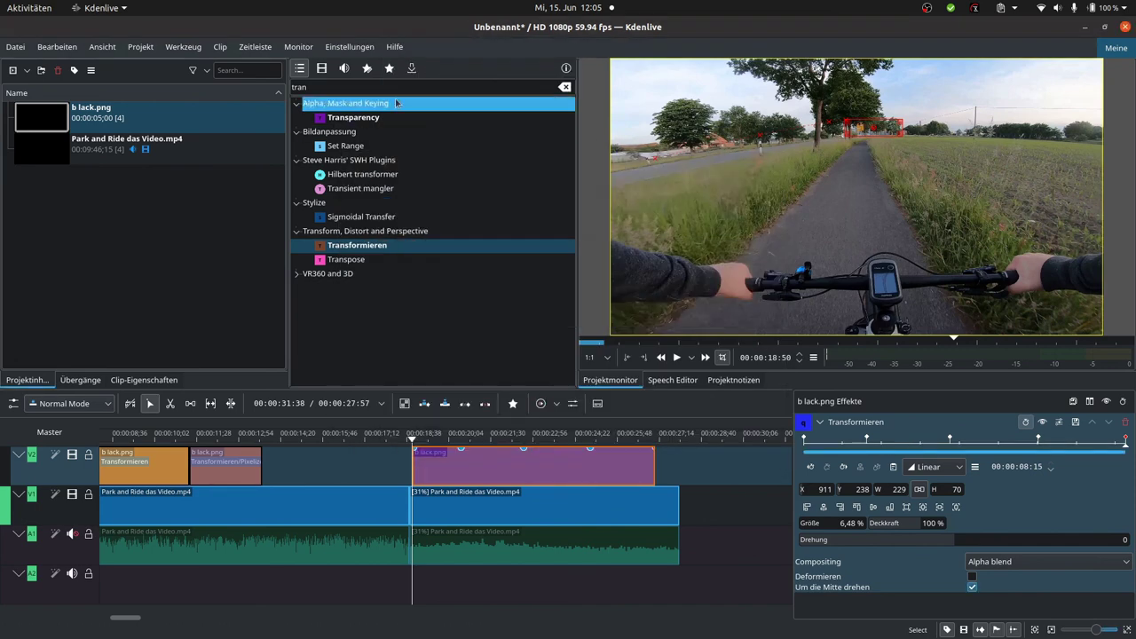
Check the installed Kdenlive version in its program information and the current date in the system calendar.
click(395, 46)
click(424, 187)
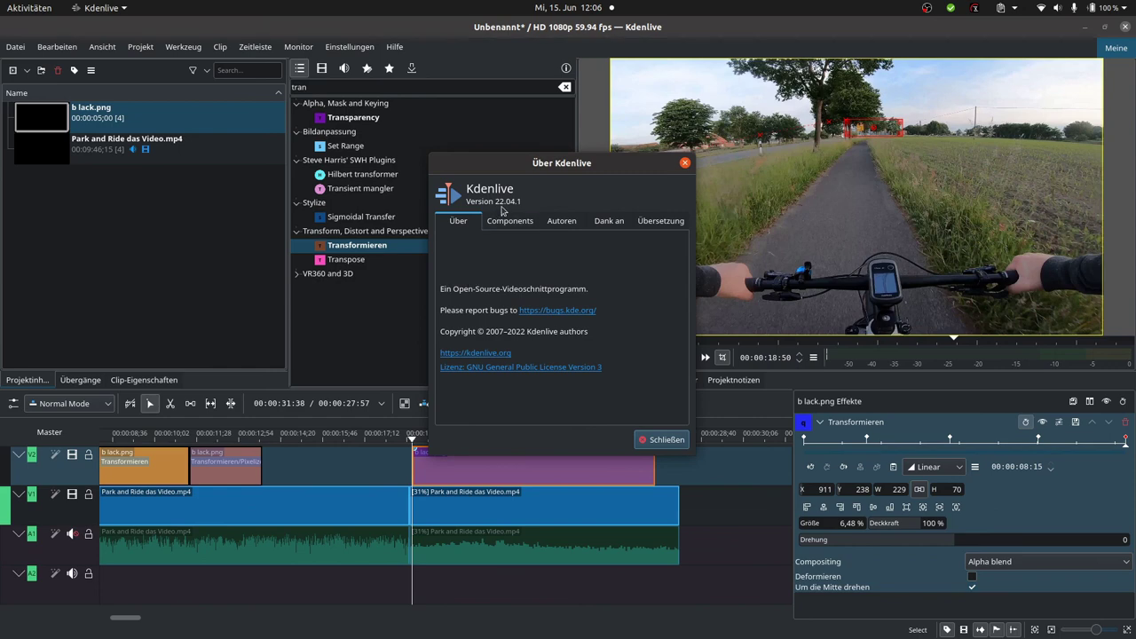
click(685, 164)
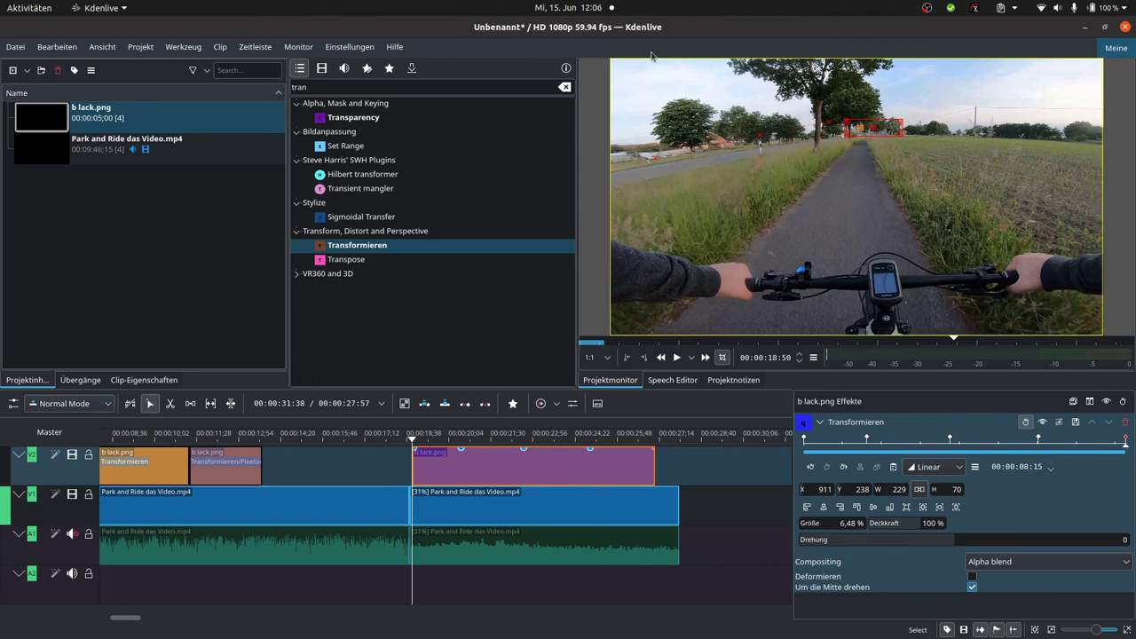
click(585, 9)
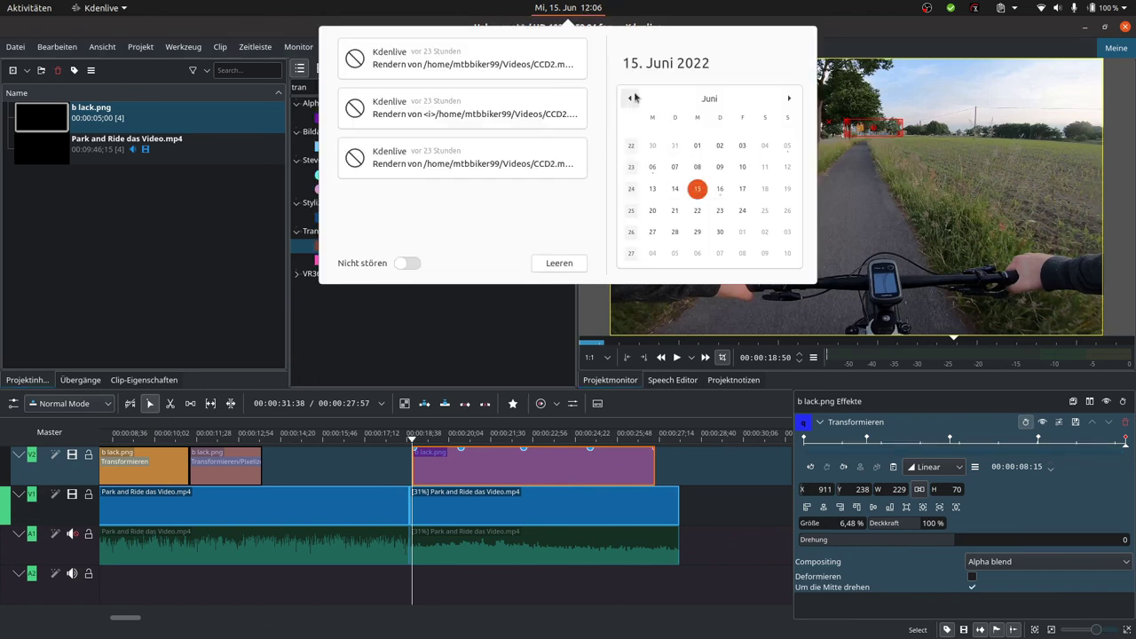
click(843, 43)
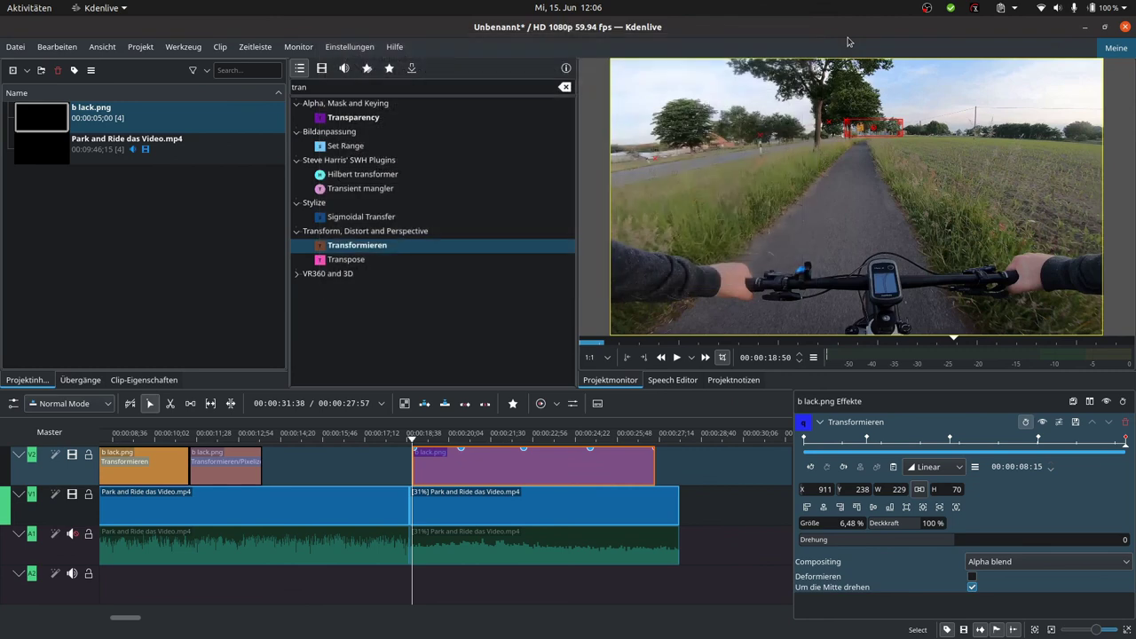